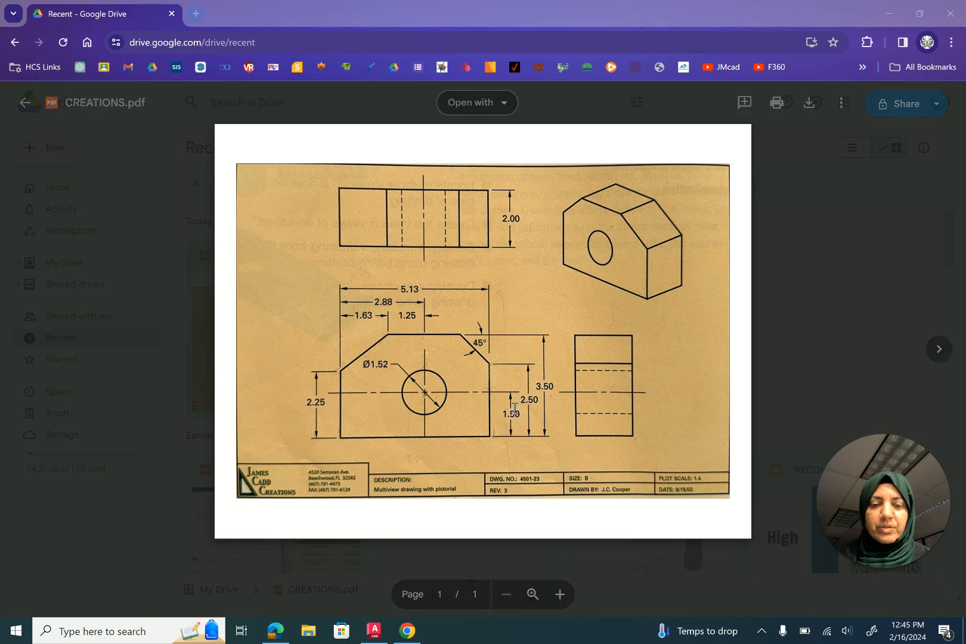
Switch to AutoCAD, view the title block sheet on Layout1 and return to model space
click(374, 630)
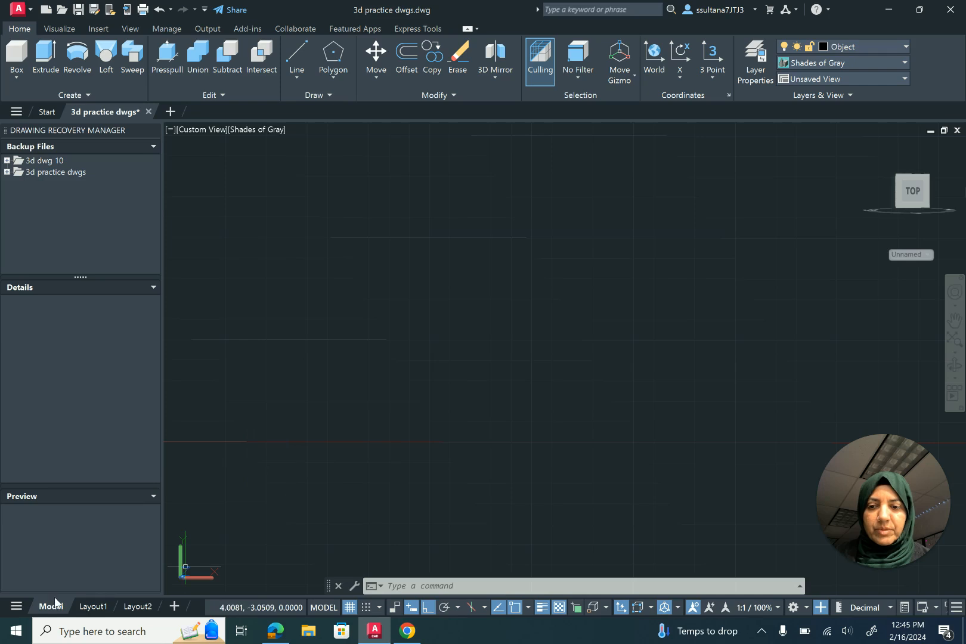
click(93, 607)
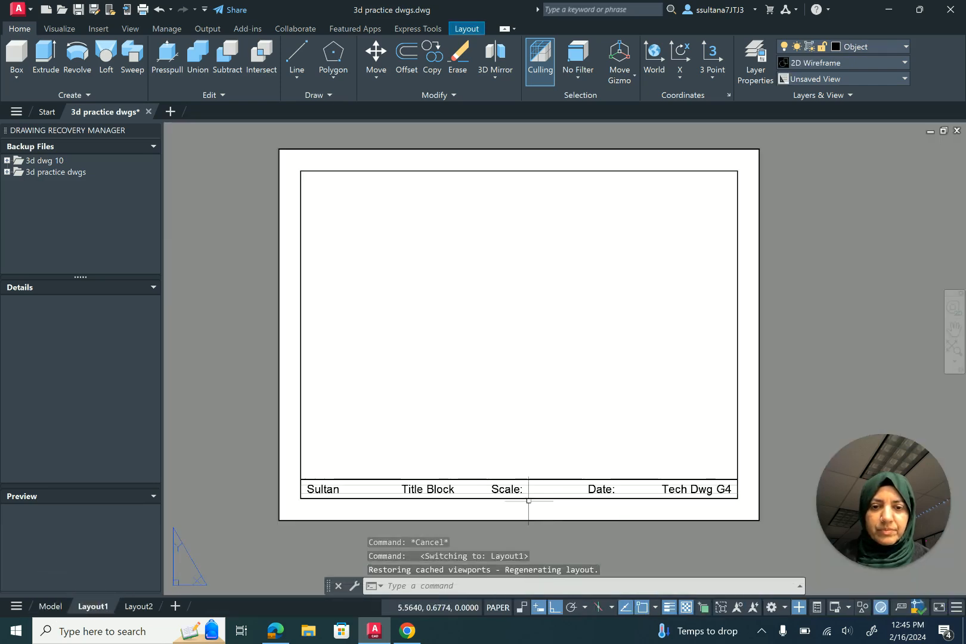
click(51, 605)
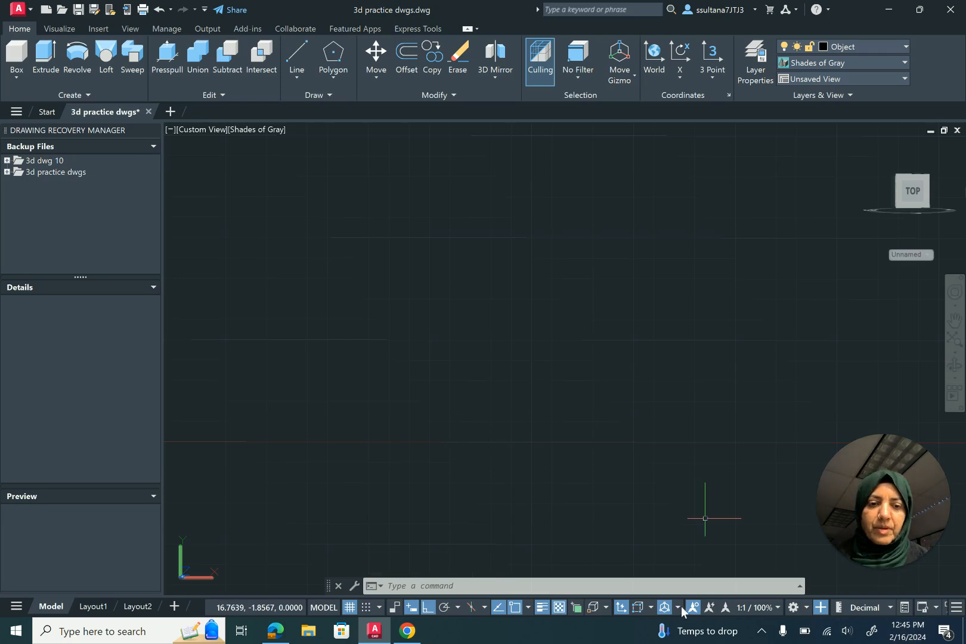
Change the workspace to Drafting & Annotation and close the Activity Insights palette
click(804, 607)
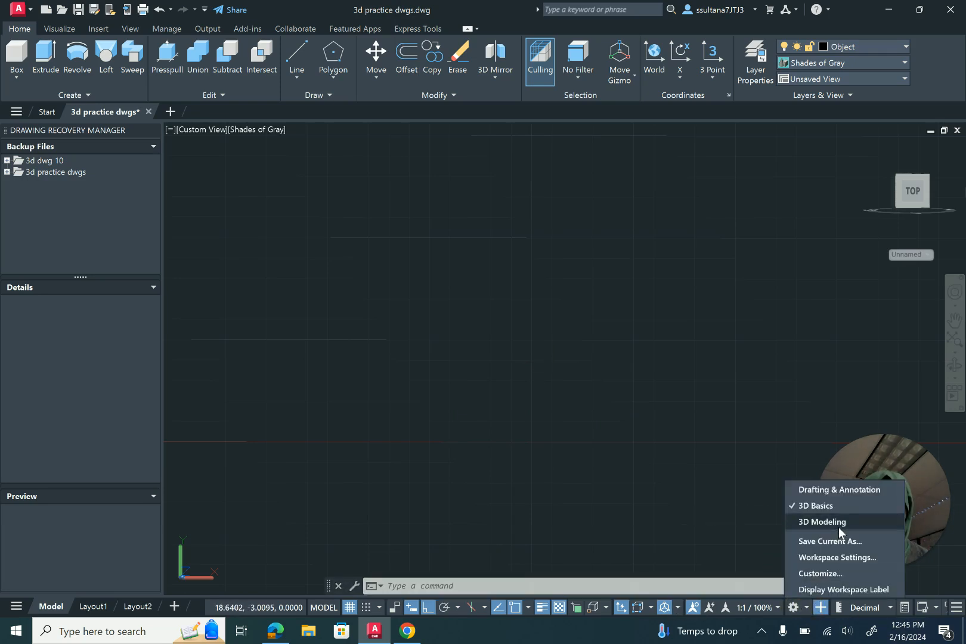
click(844, 488)
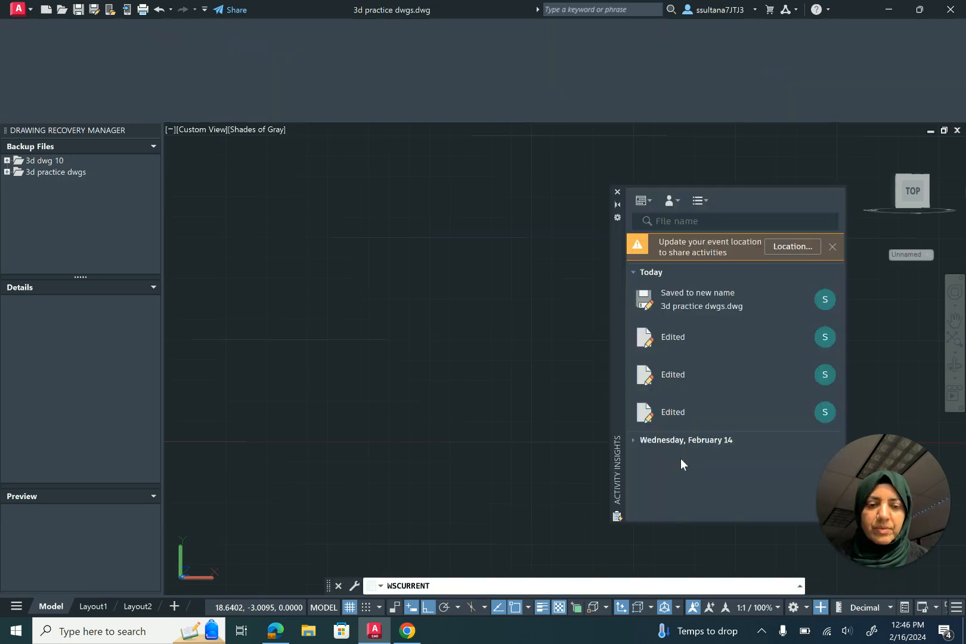
click(615, 190)
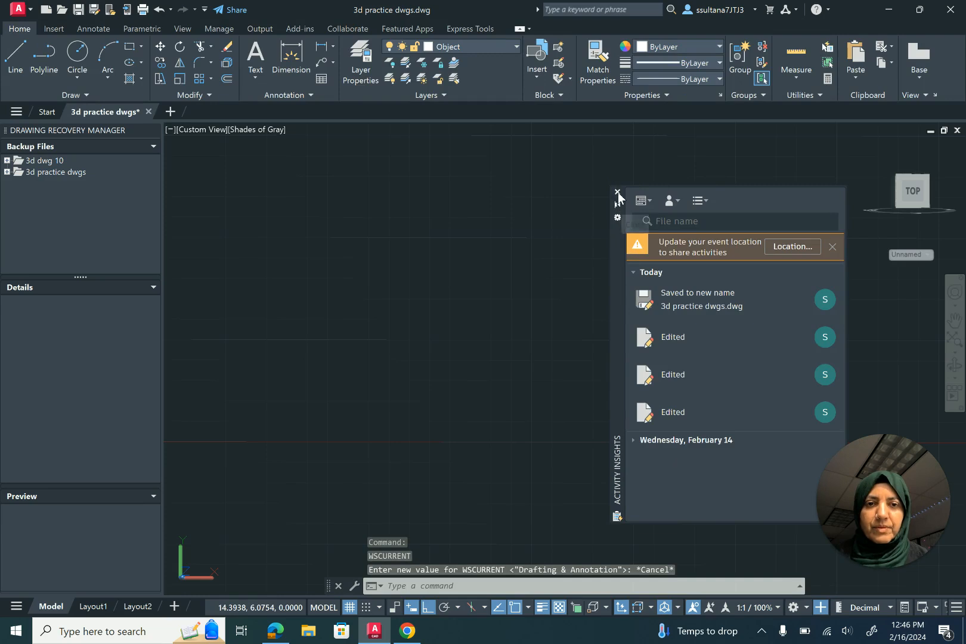
click(617, 192)
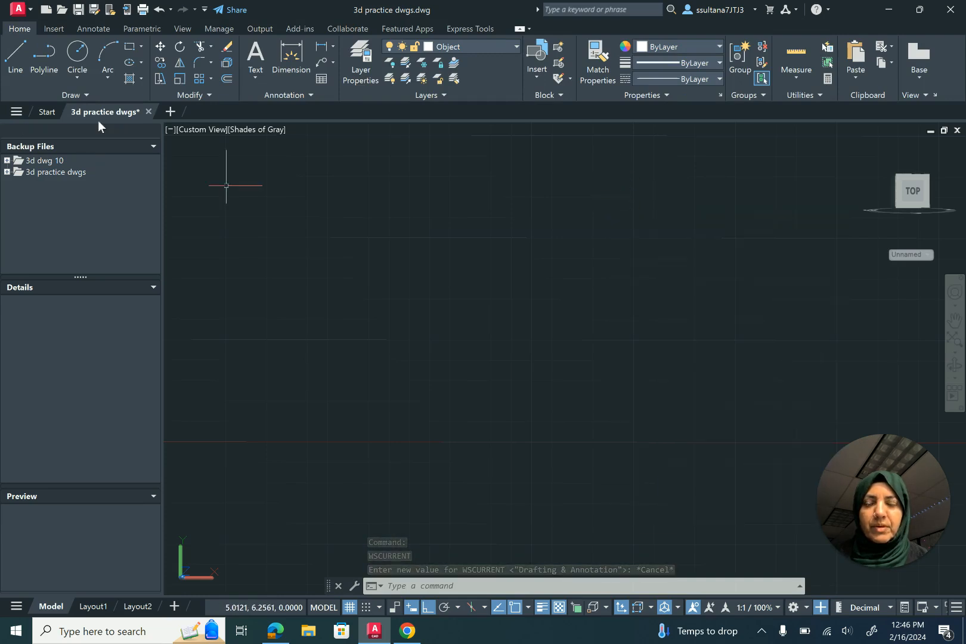
Draw a rectangle 5.13 wide and 3.5 high with its first corner at 10,10
click(130, 47)
scroll(459, 420, down, 2)
text(10)
key(Tab)
text(1)
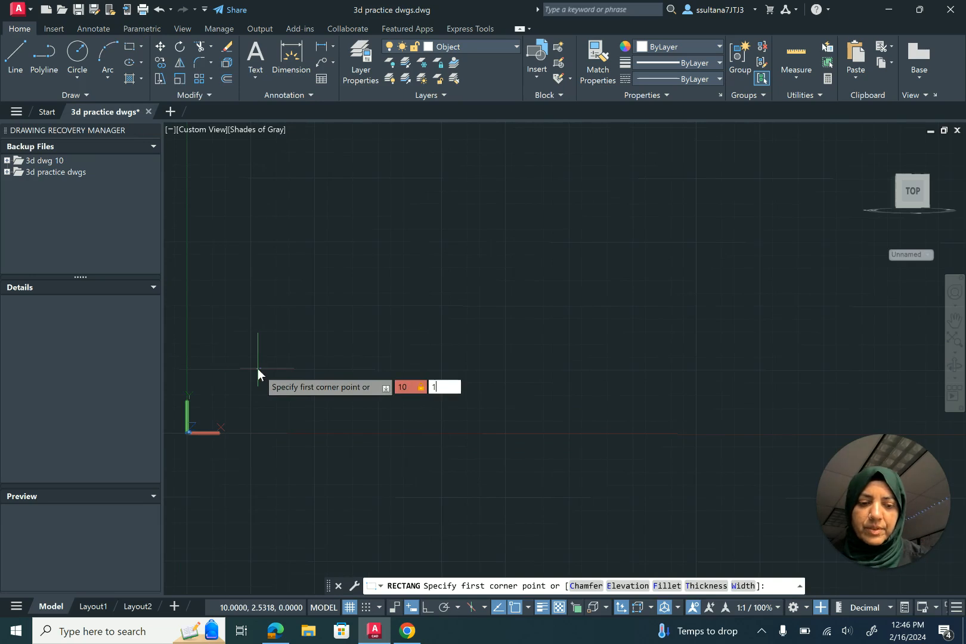
key(Return)
scroll(493, 392, down, 5)
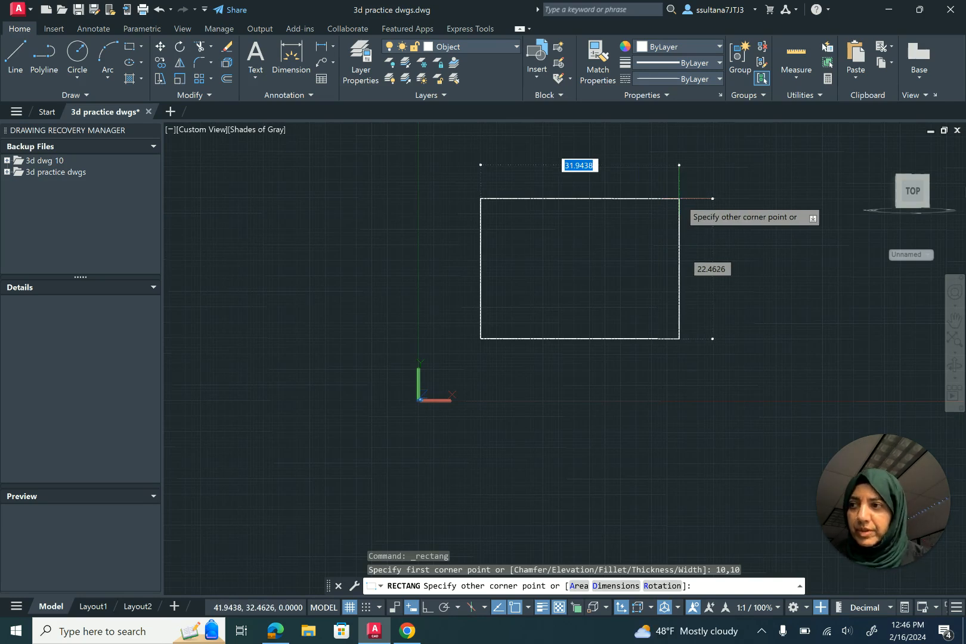
text(5.13)
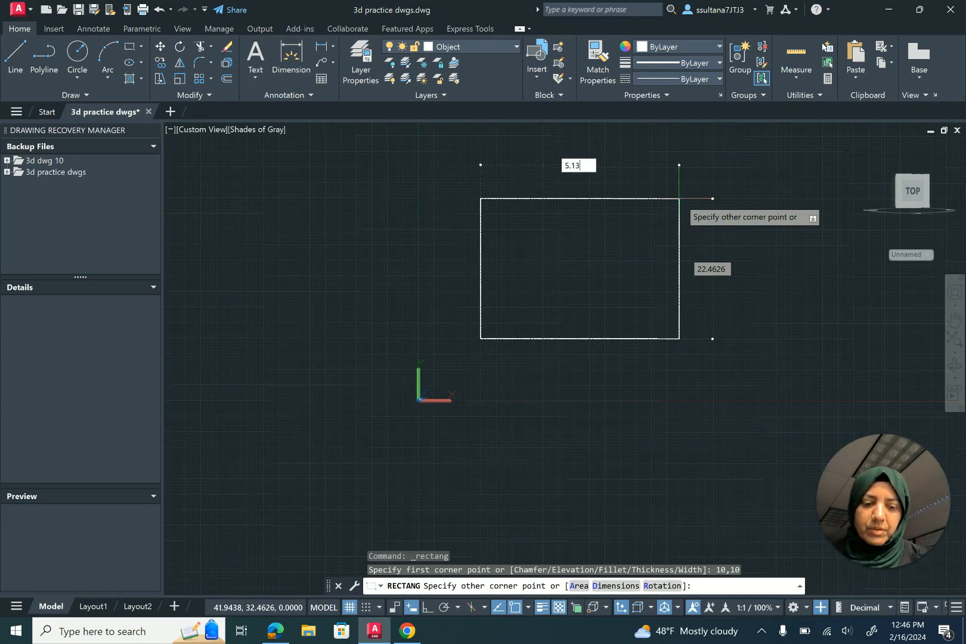
key(Tab)
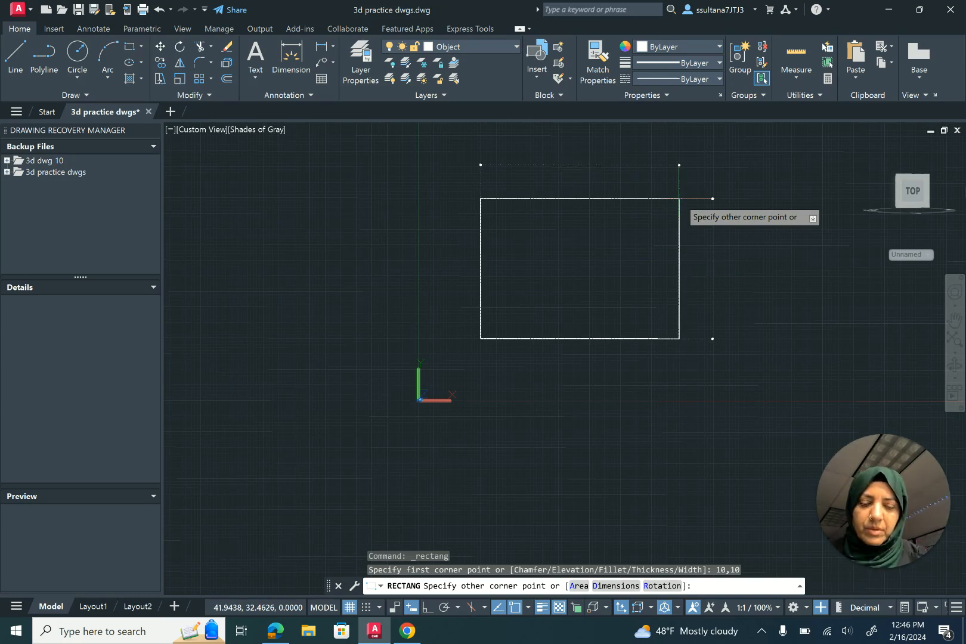
text(3)
key(Return)
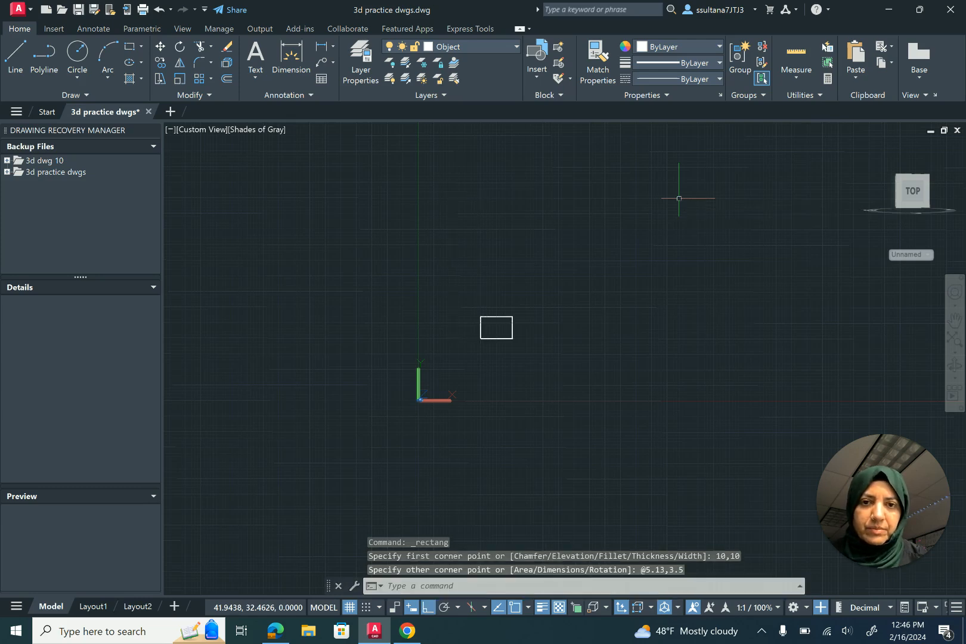
scroll(481, 342, up, 6)
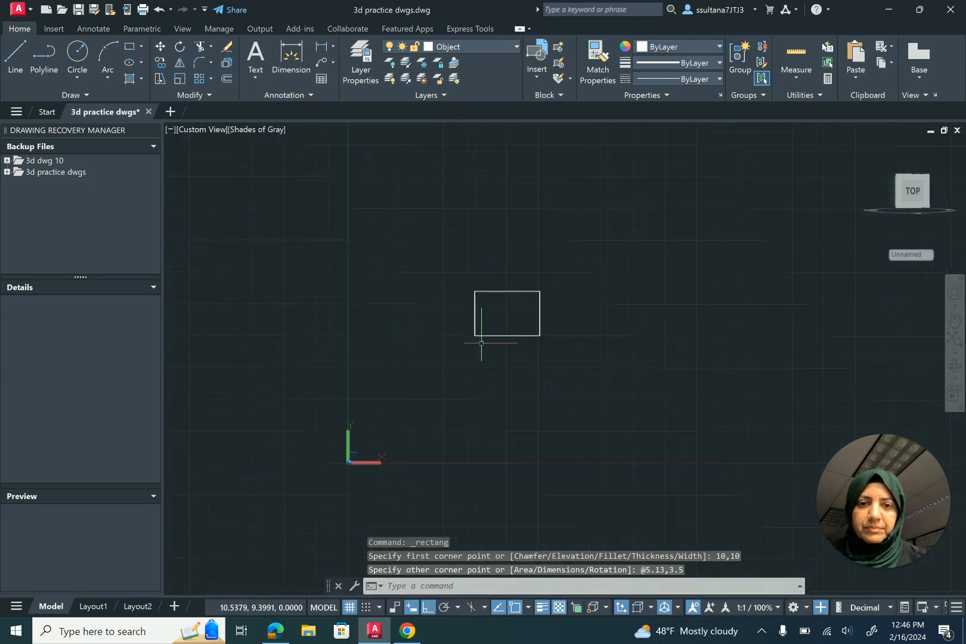
scroll(556, 210, up, 3)
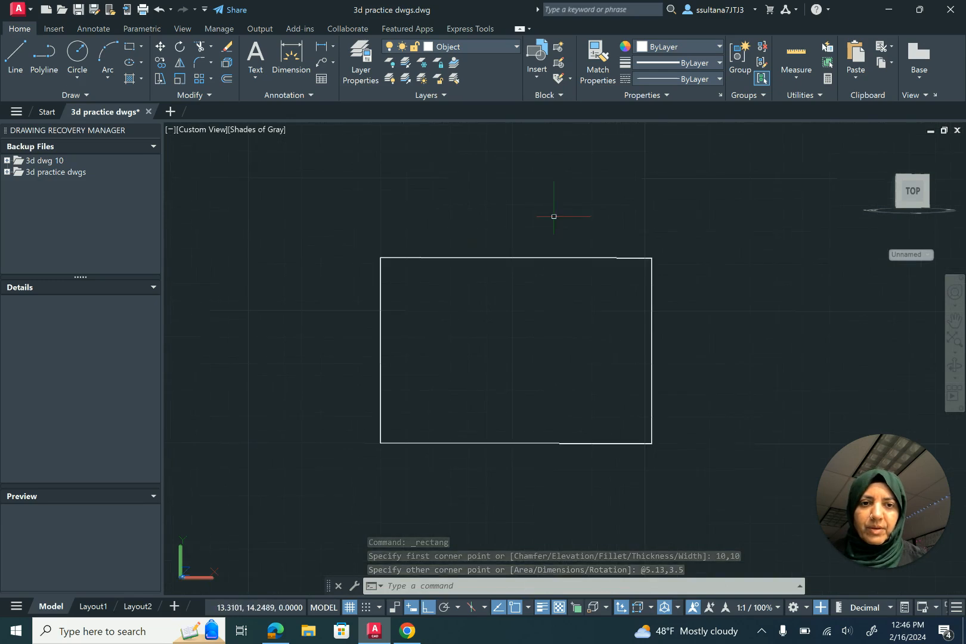
scroll(644, 297, up, 2)
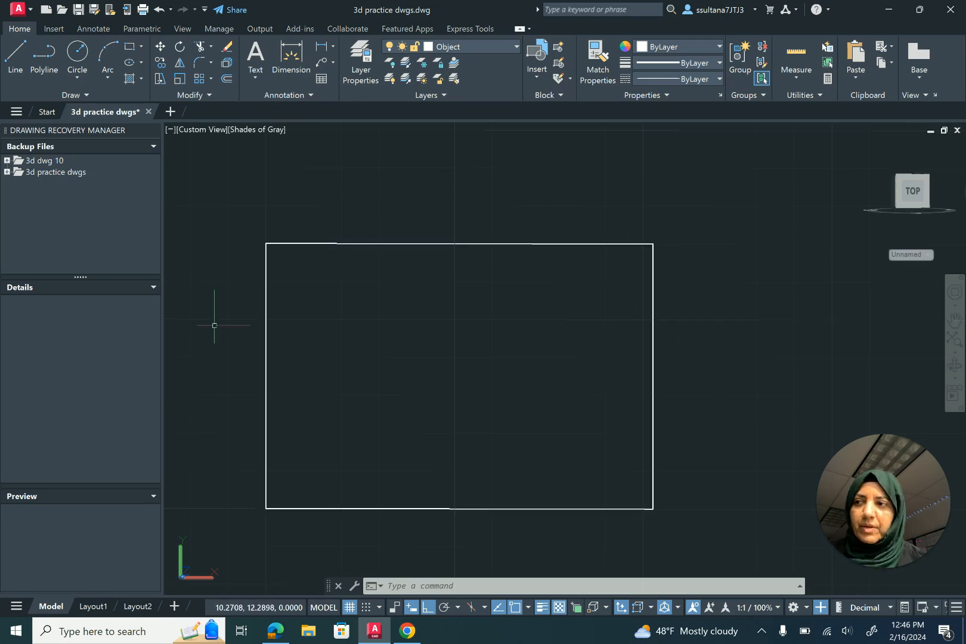
Check the corner dimensions in CREATIONS.pdf in Chrome, return to AutoCAD and chamfer the rectangle's upper-right corner with both distances set to 1
click(407, 630)
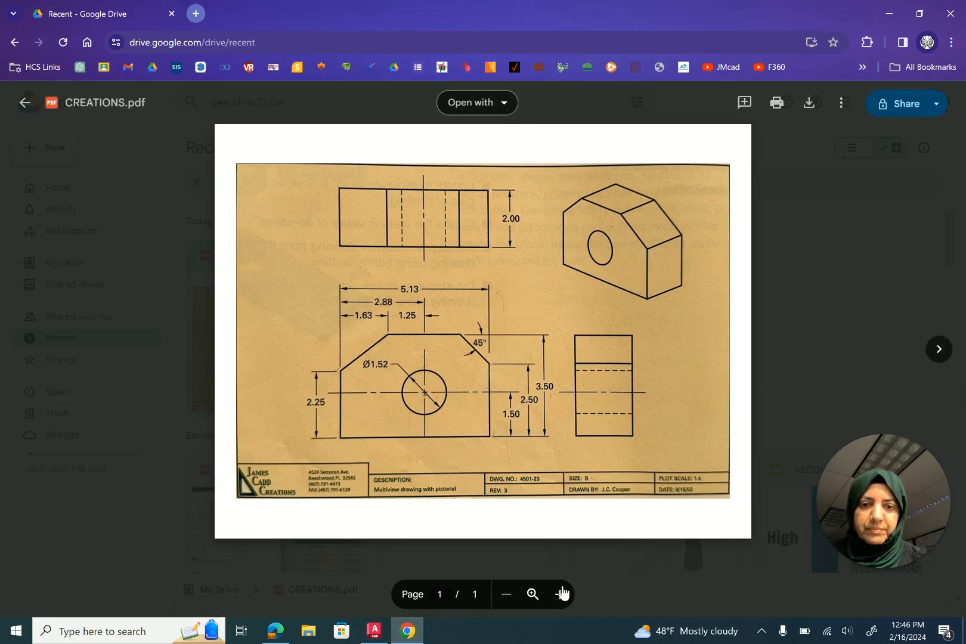
click(558, 594)
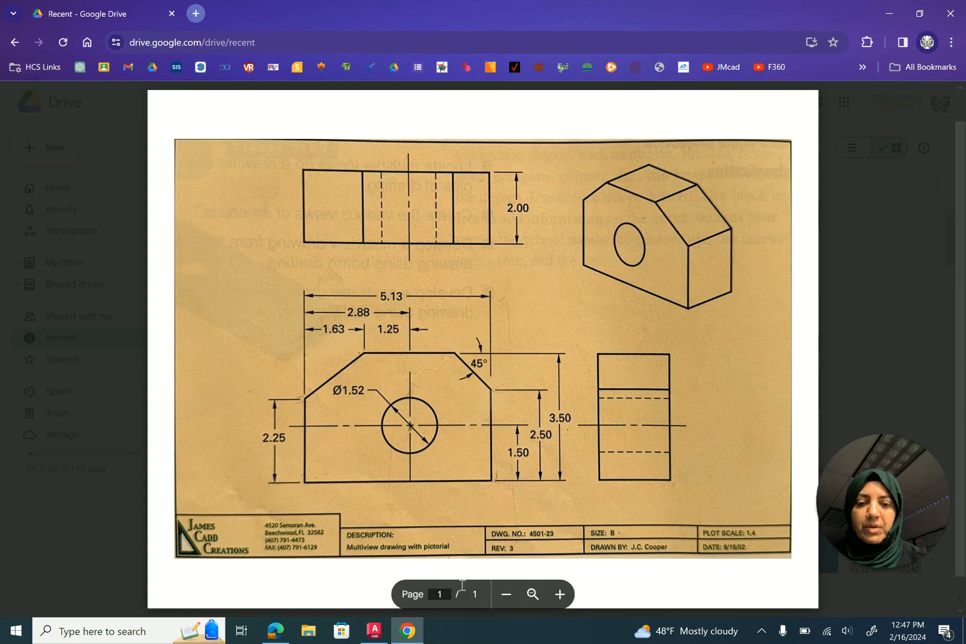
click(374, 631)
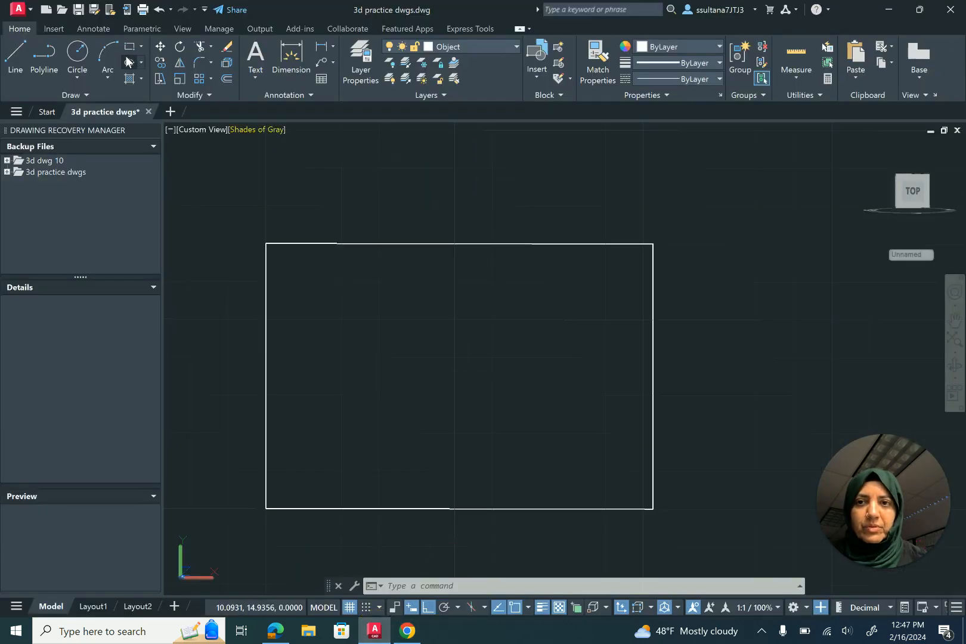
click(211, 63)
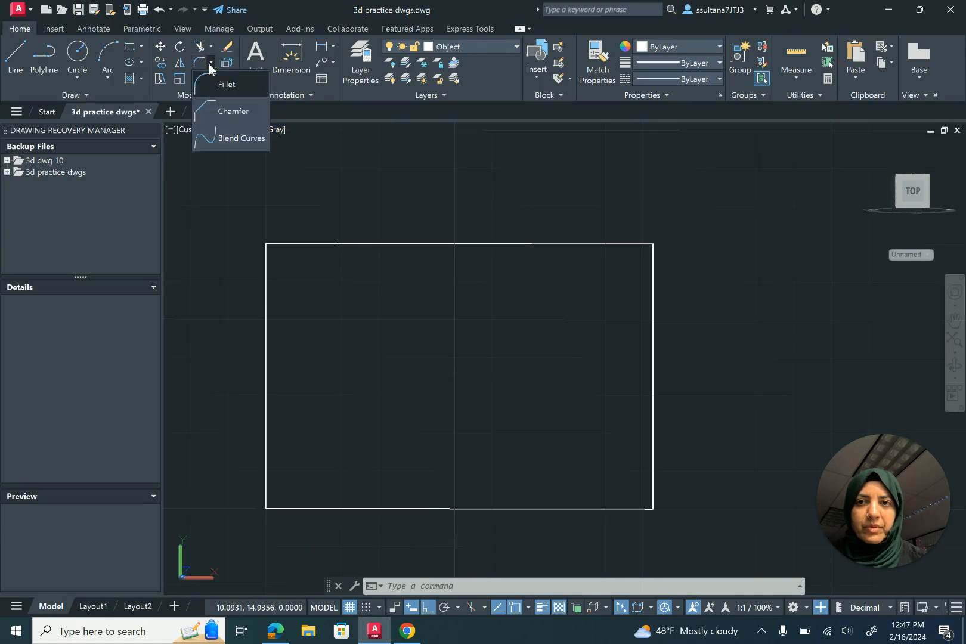
click(201, 113)
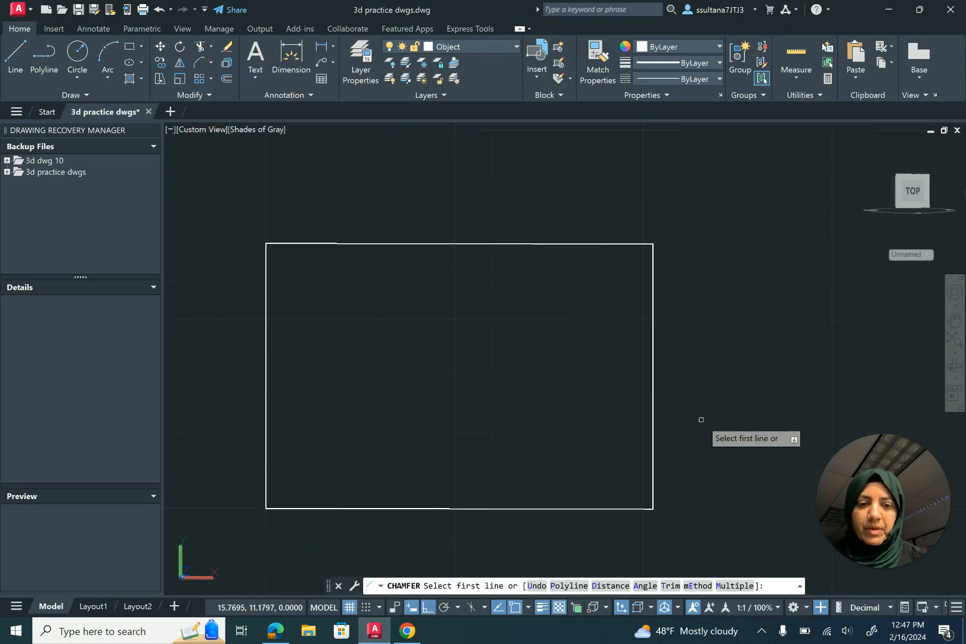
click(615, 587)
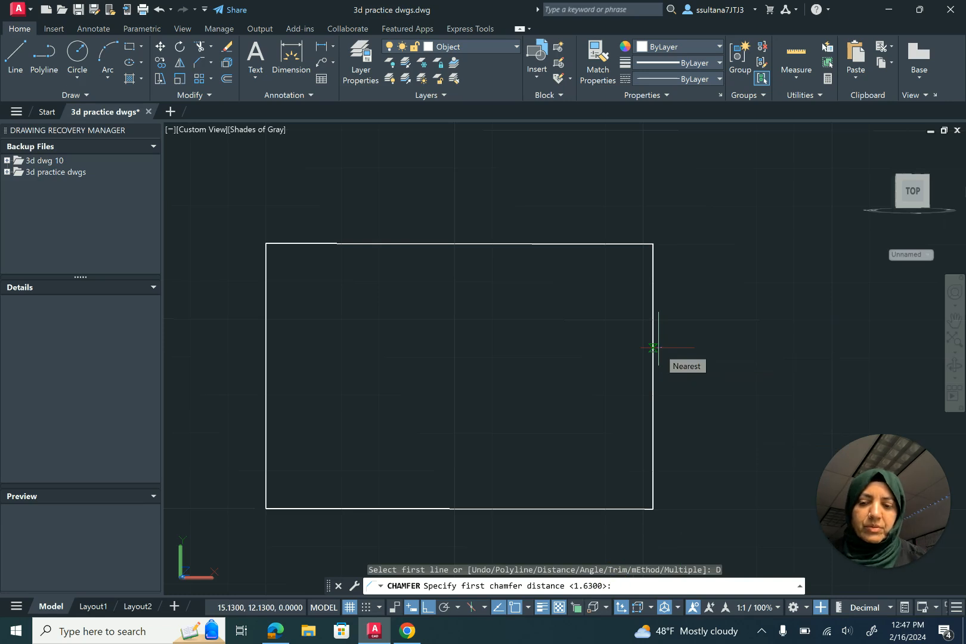
text(1)
key(Return)
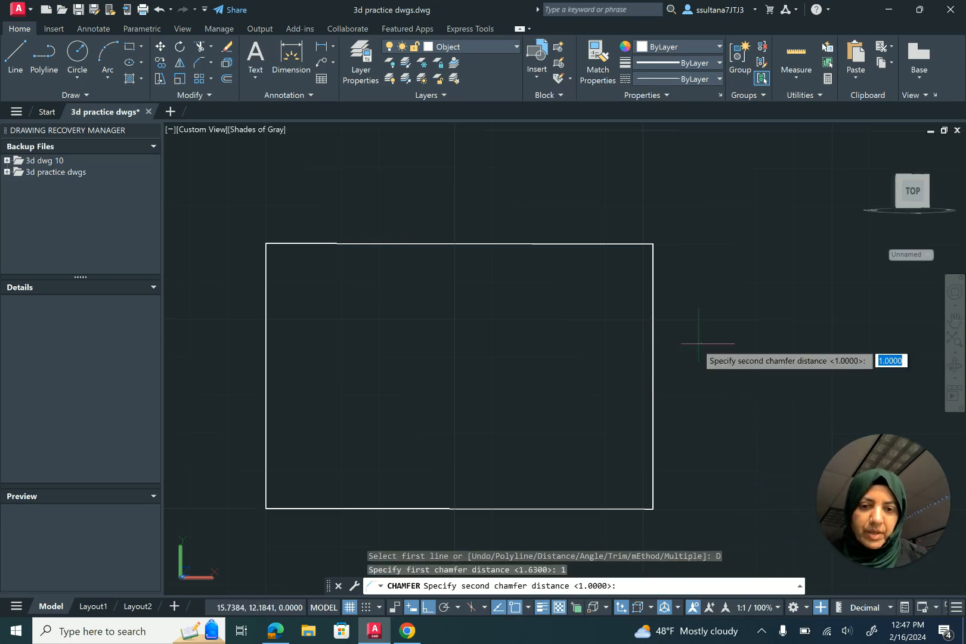
key(Return)
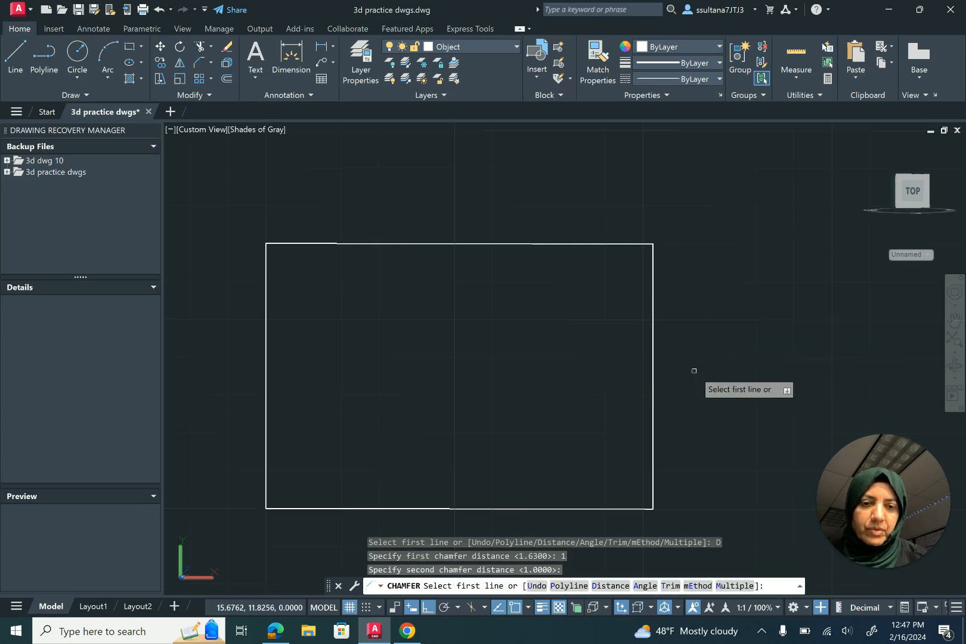
click(653, 268)
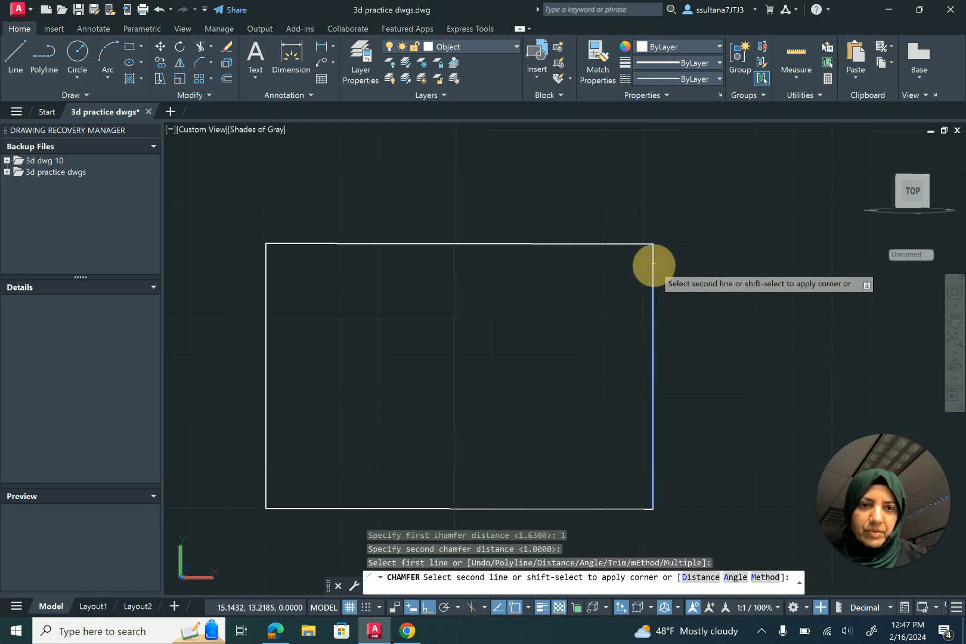
click(573, 244)
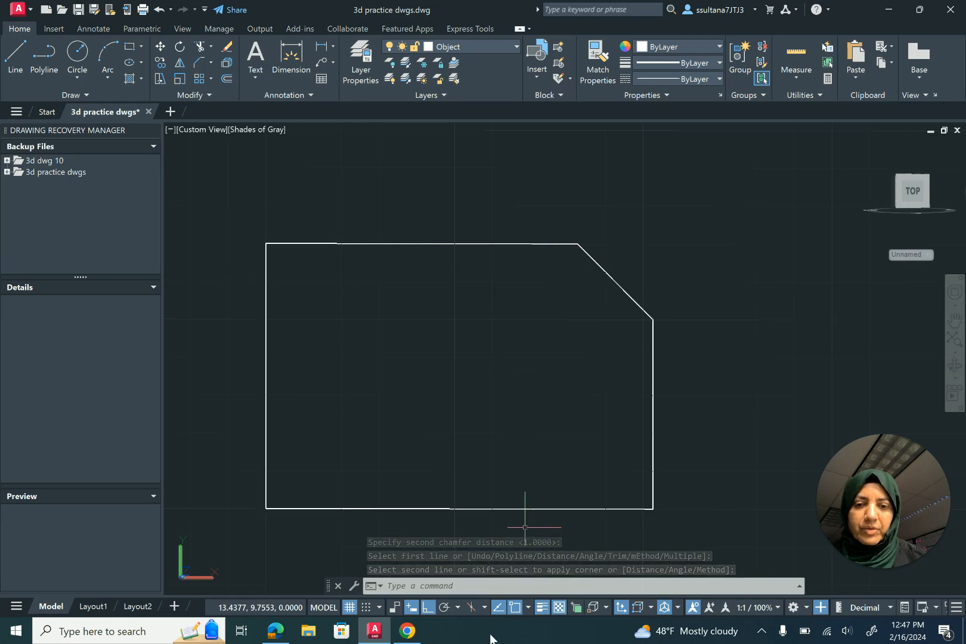
Recheck the PDF in Chrome and, in AutoCAD, chamfer the profile's upper-left corner 1.63 along the top edge and 1.25 down the left edge
click(406, 631)
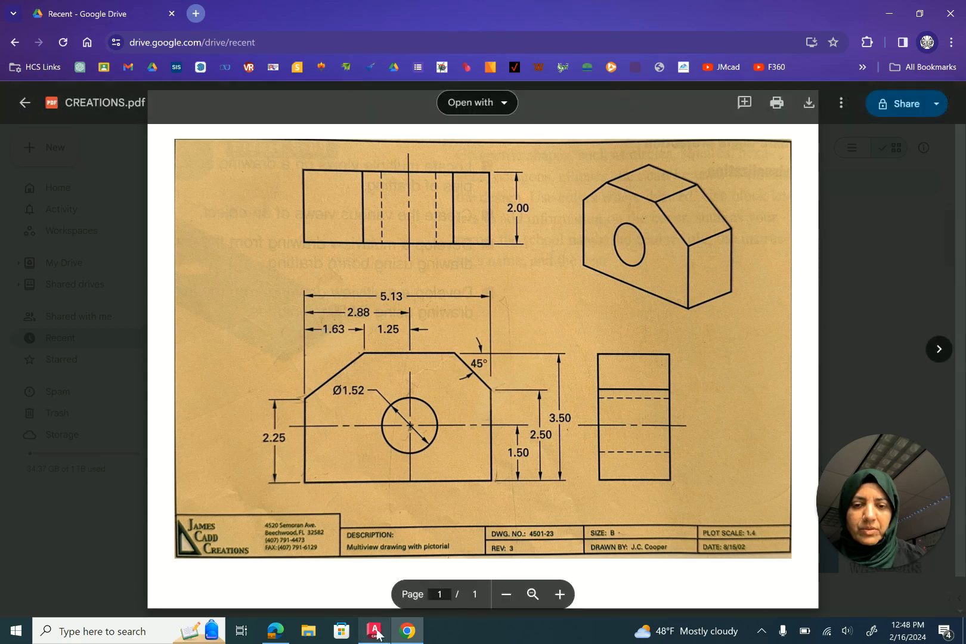
click(358, 540)
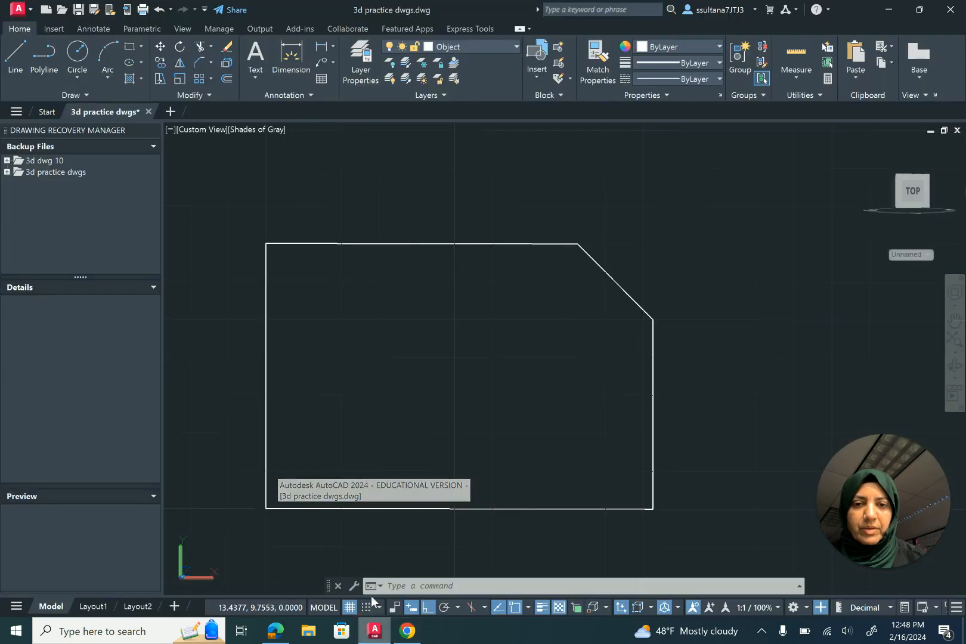
click(199, 62)
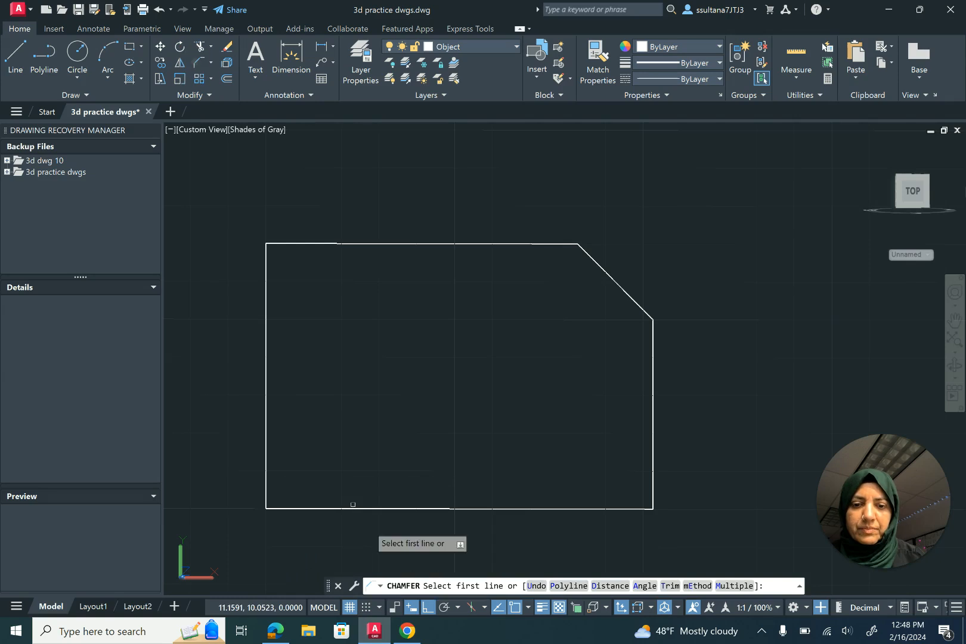
click(610, 585)
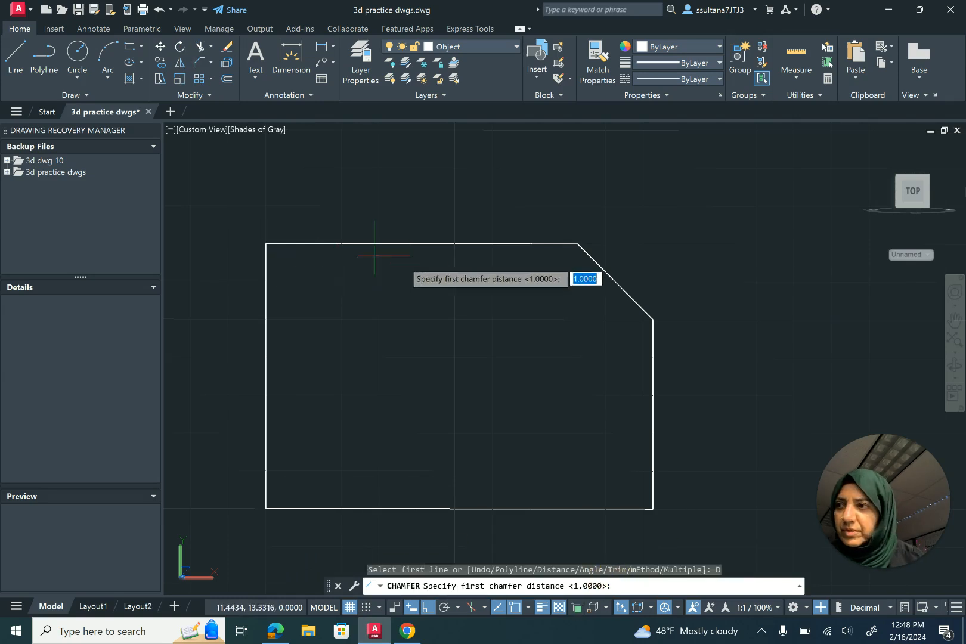
text(1.63)
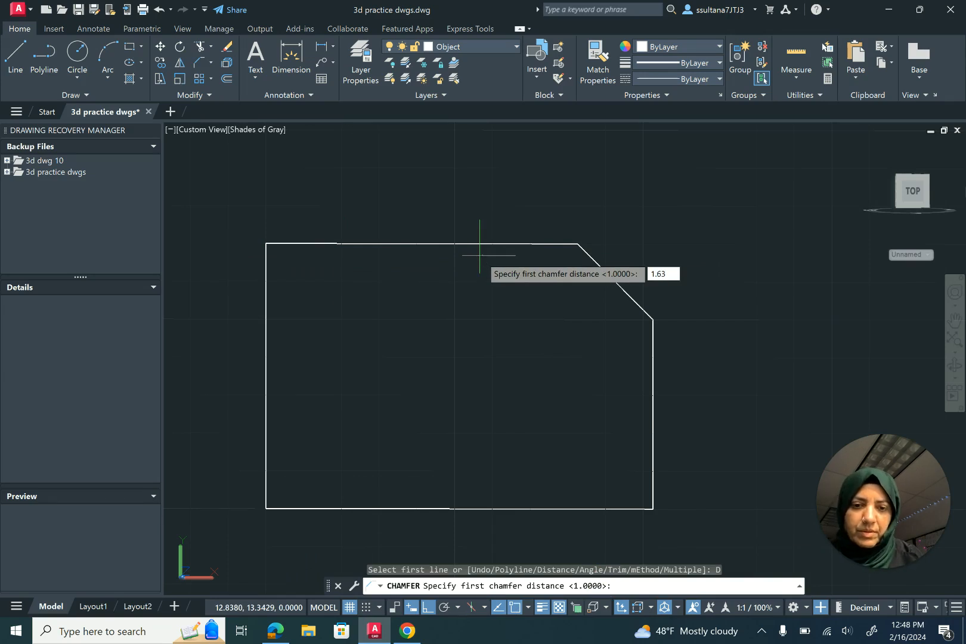
key(Return)
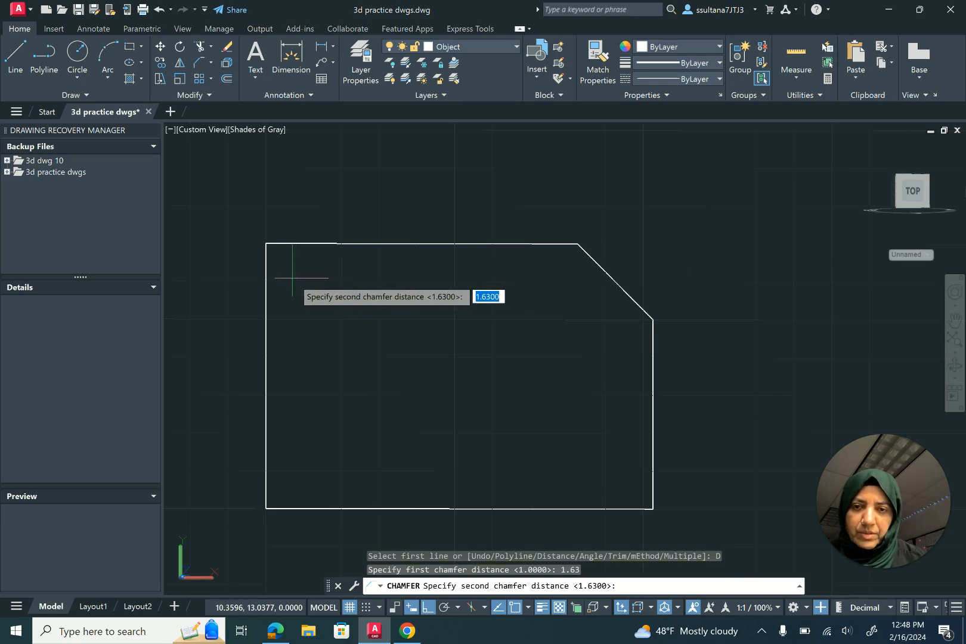
text(1.25)
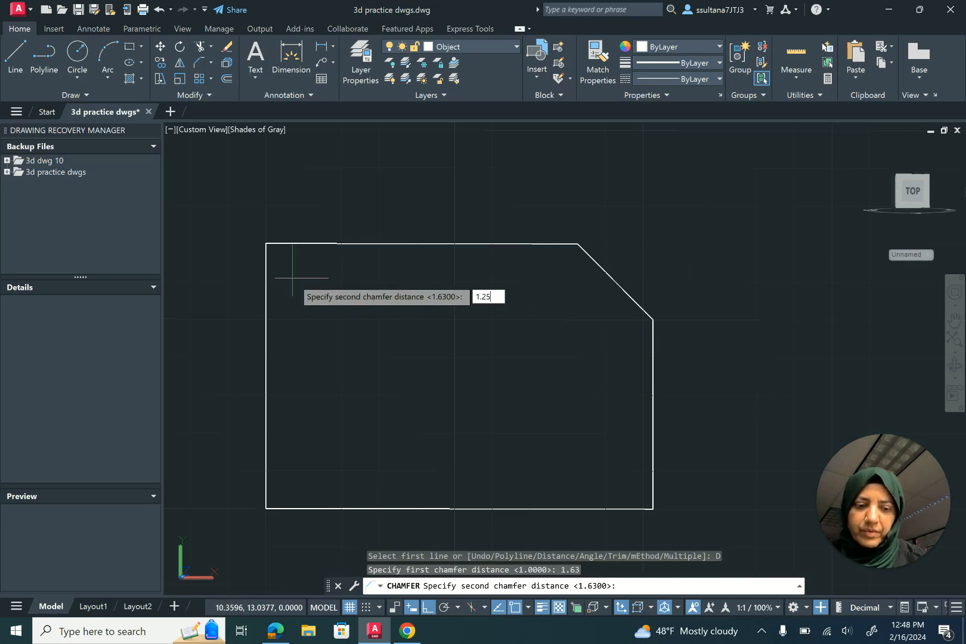
key(Return)
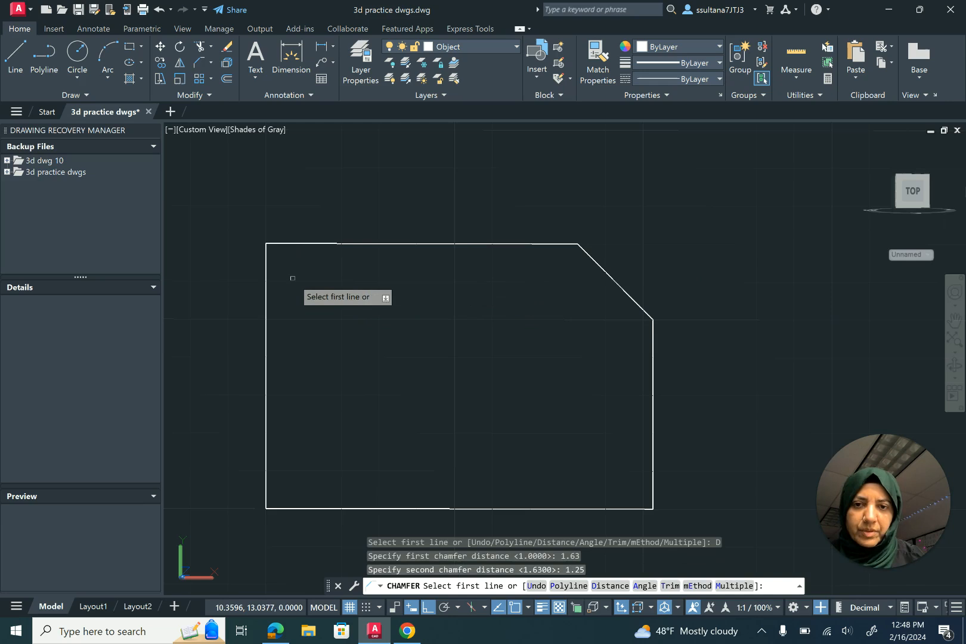
click(301, 244)
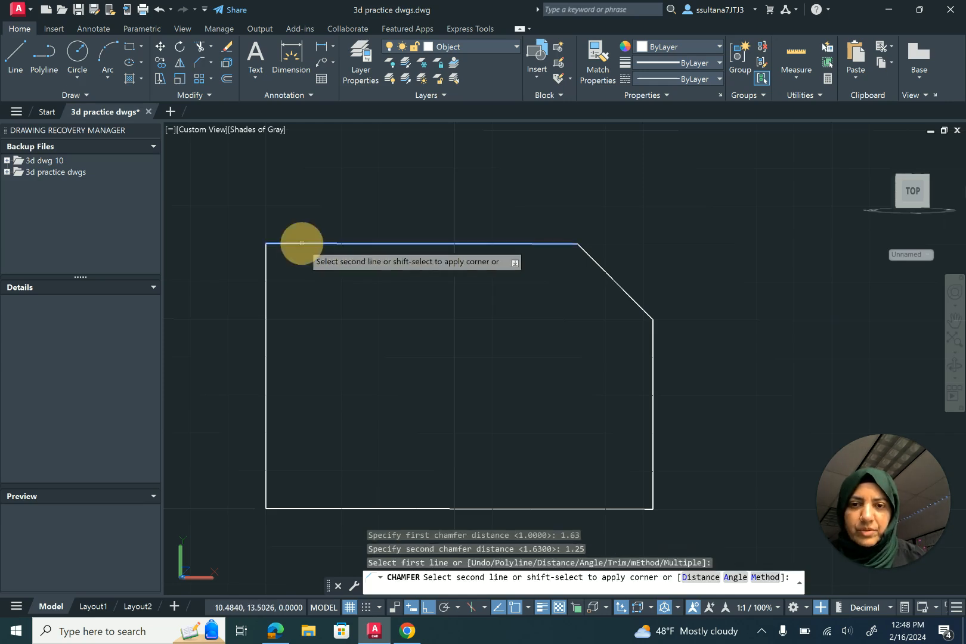
click(264, 275)
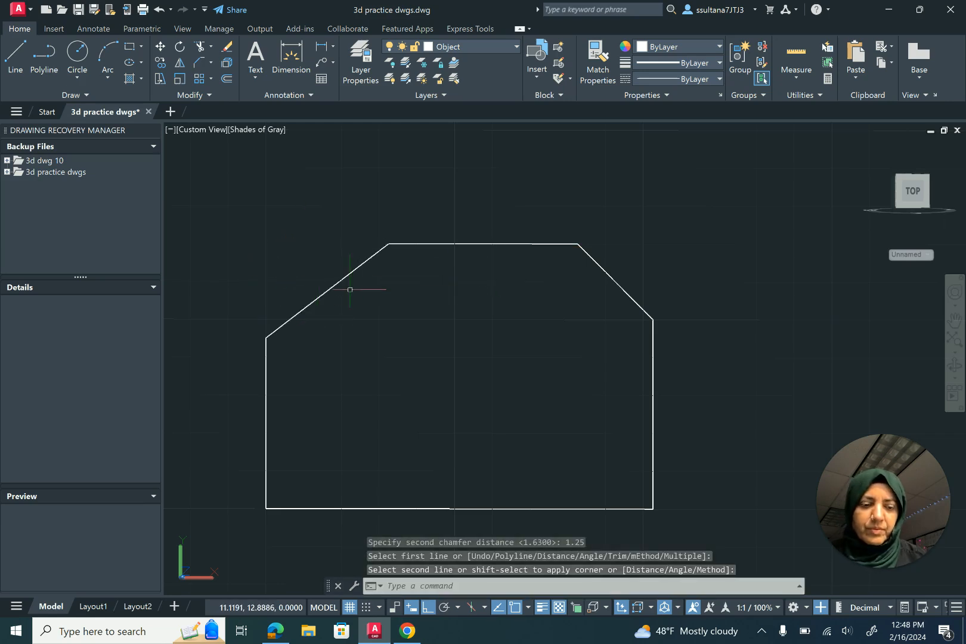
Check the hole's location and diameter in CREATIONS.pdf in Chrome, return to AutoCAD and leave the Chamfer command
key(Escape)
key(Return)
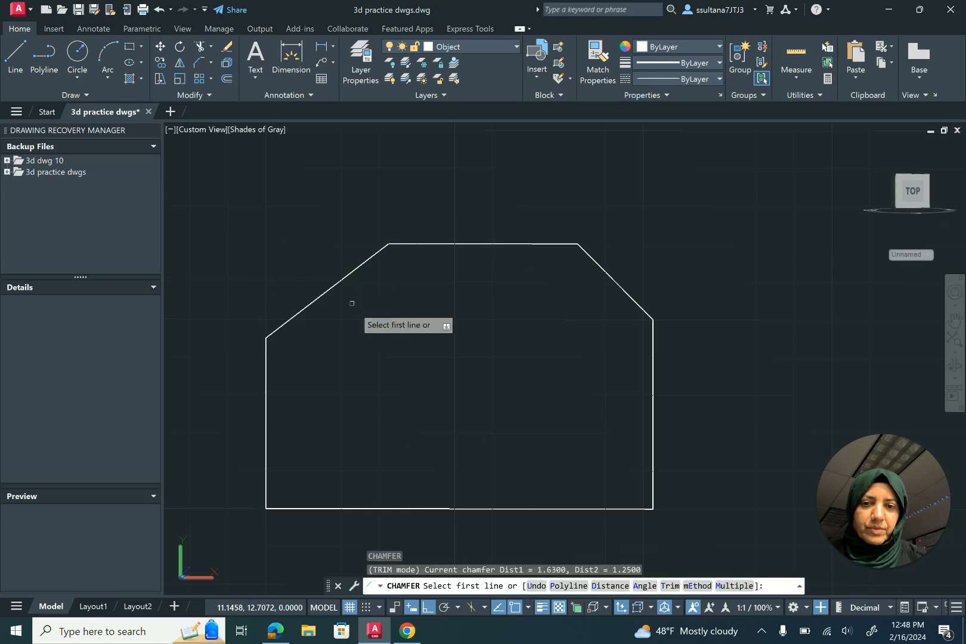
click(407, 631)
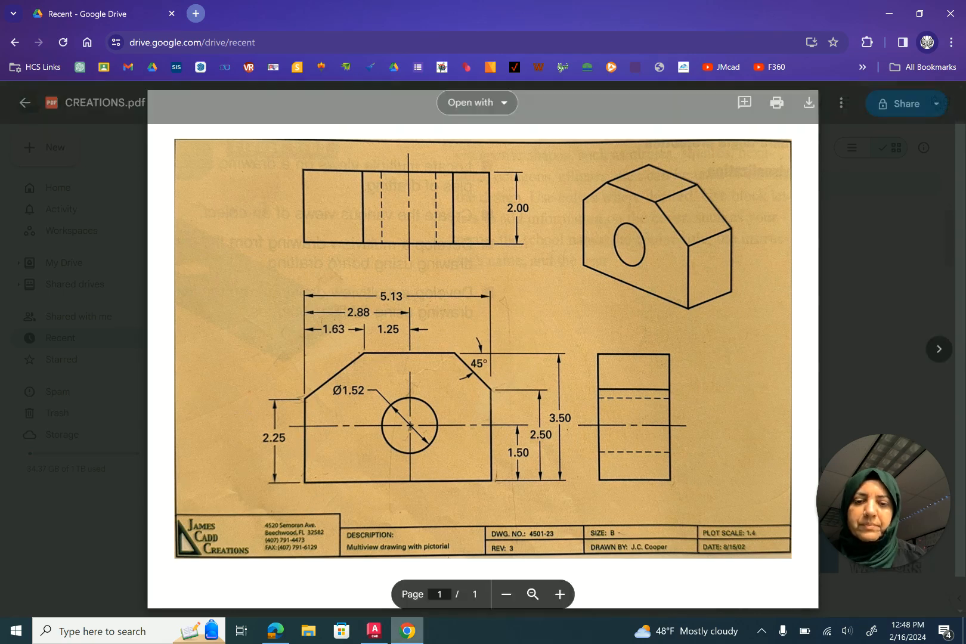
click(374, 633)
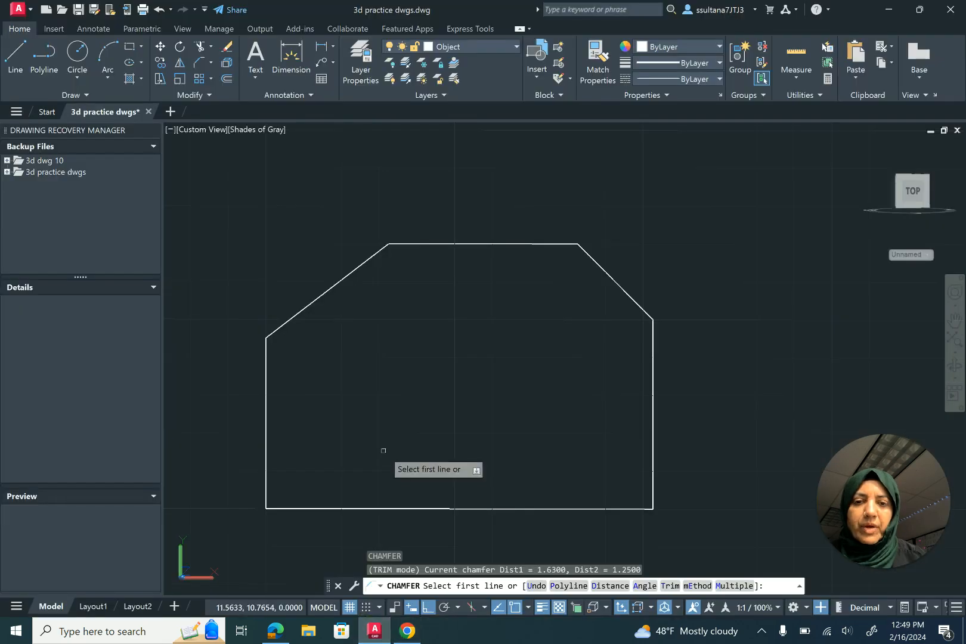
key(Escape)
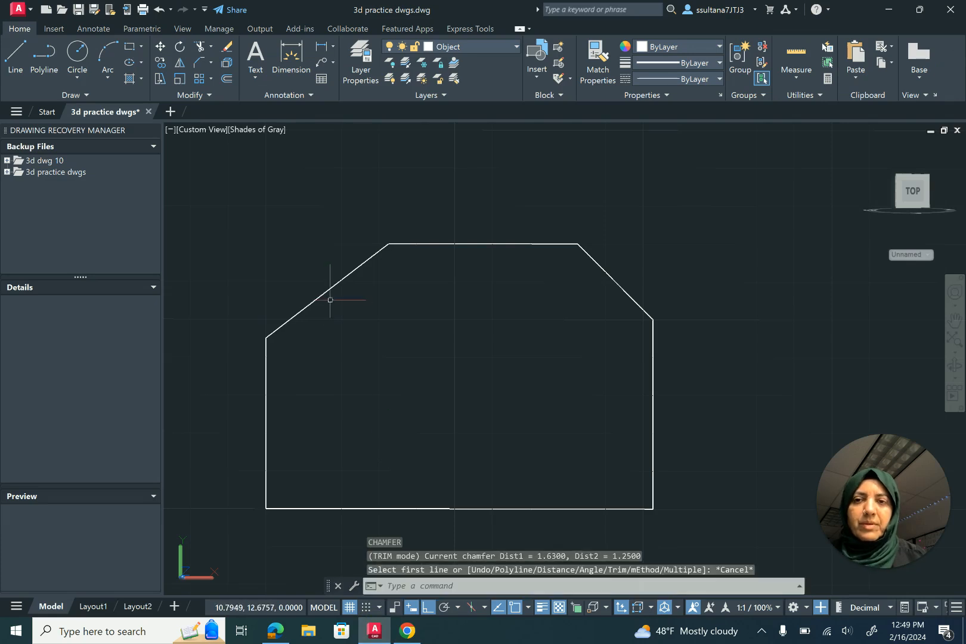
Draw a 1.52 diameter circle, using tracking to center it 1.5 above and 2.88 to the right of the profile's lower-left corner
click(78, 72)
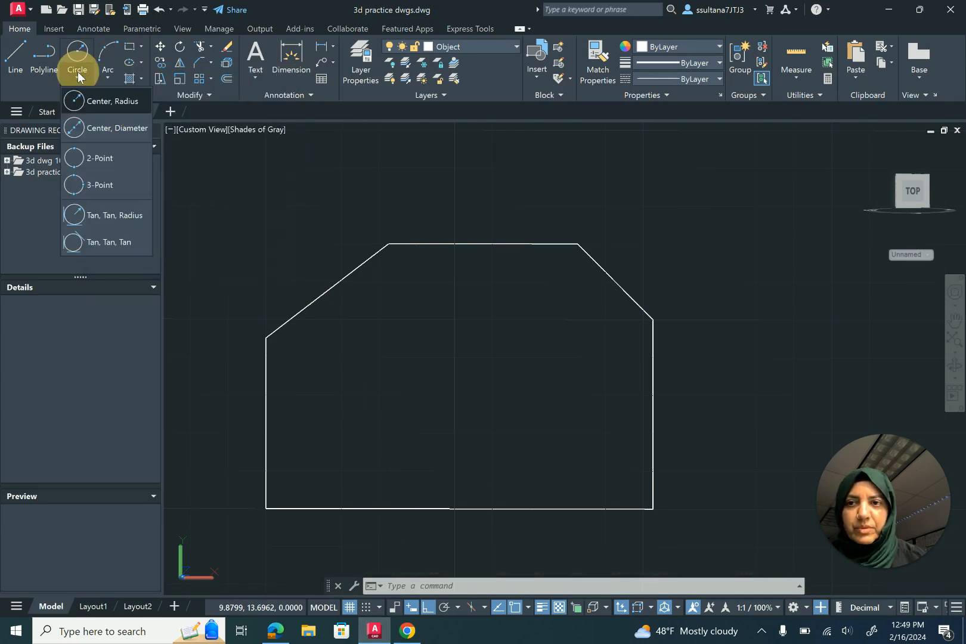
click(78, 131)
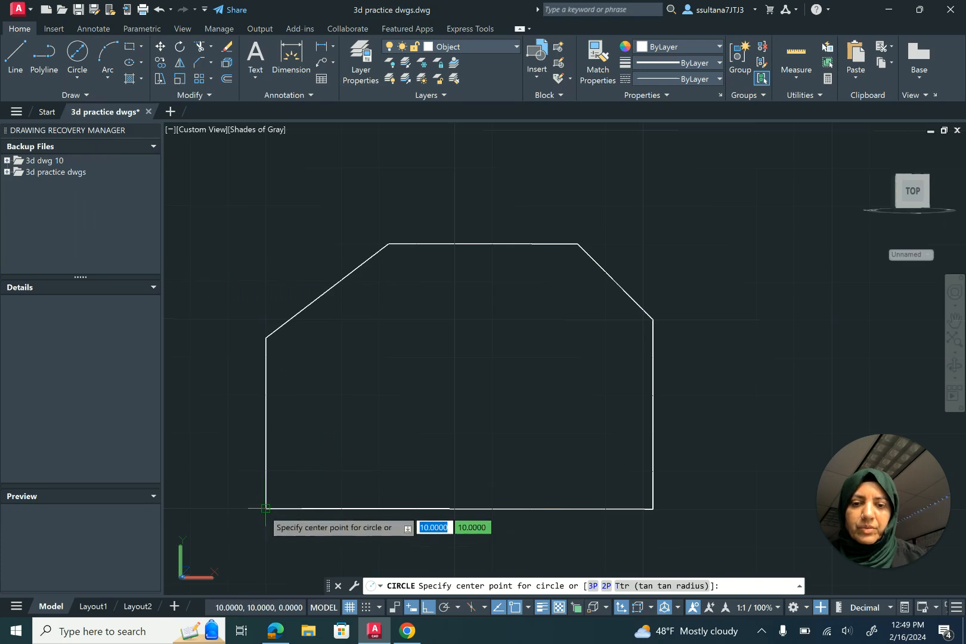
text(tracking)
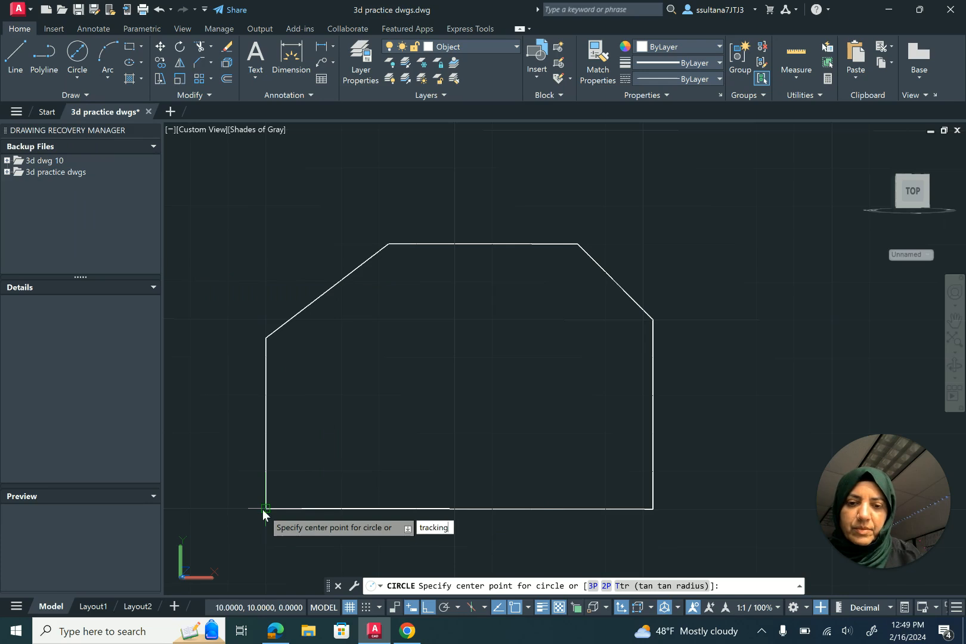
key(Return)
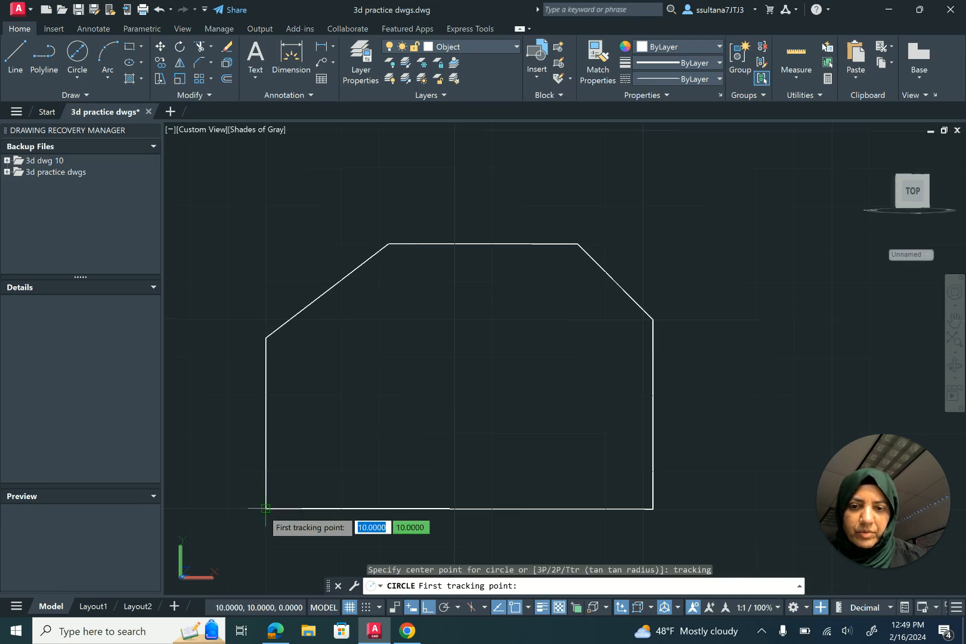
click(266, 509)
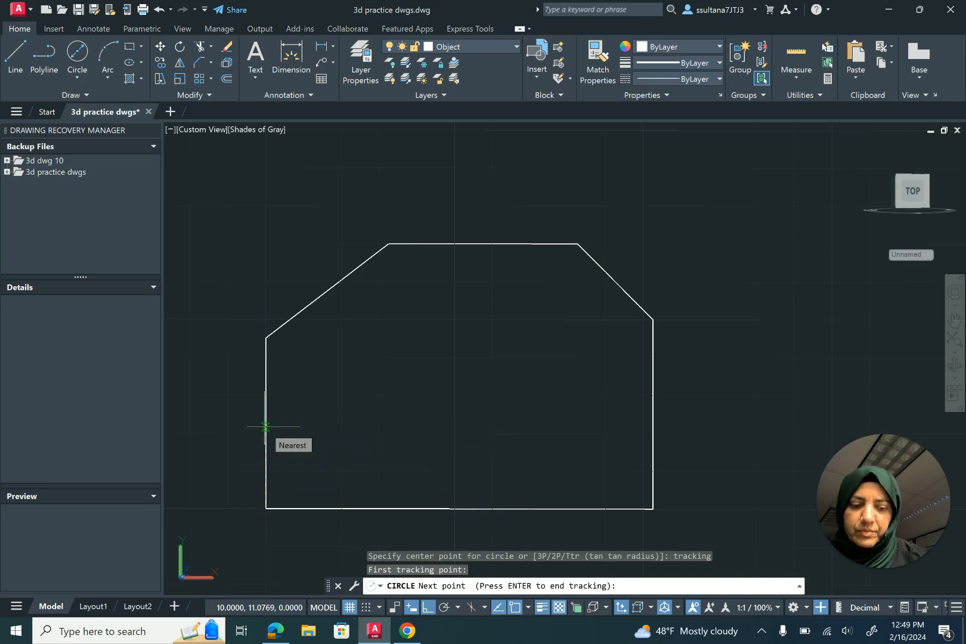
text(1.5)
key(Return)
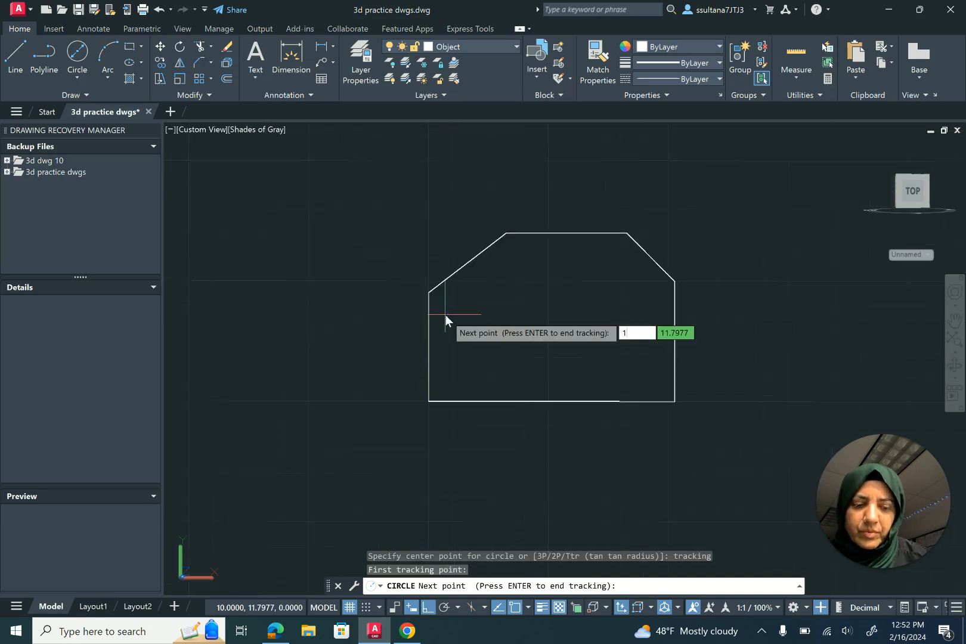
key(Return)
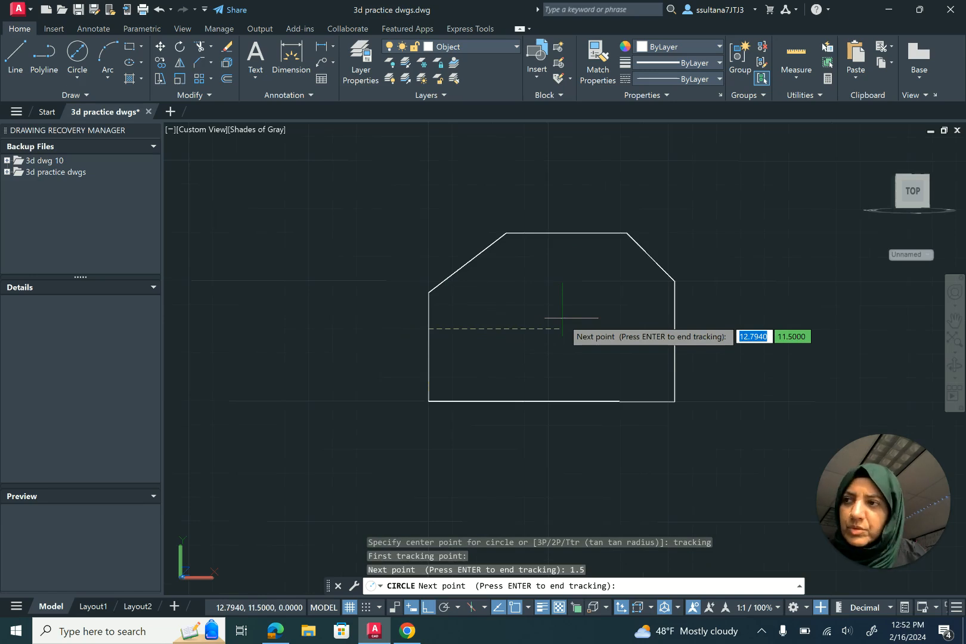
text(2.)
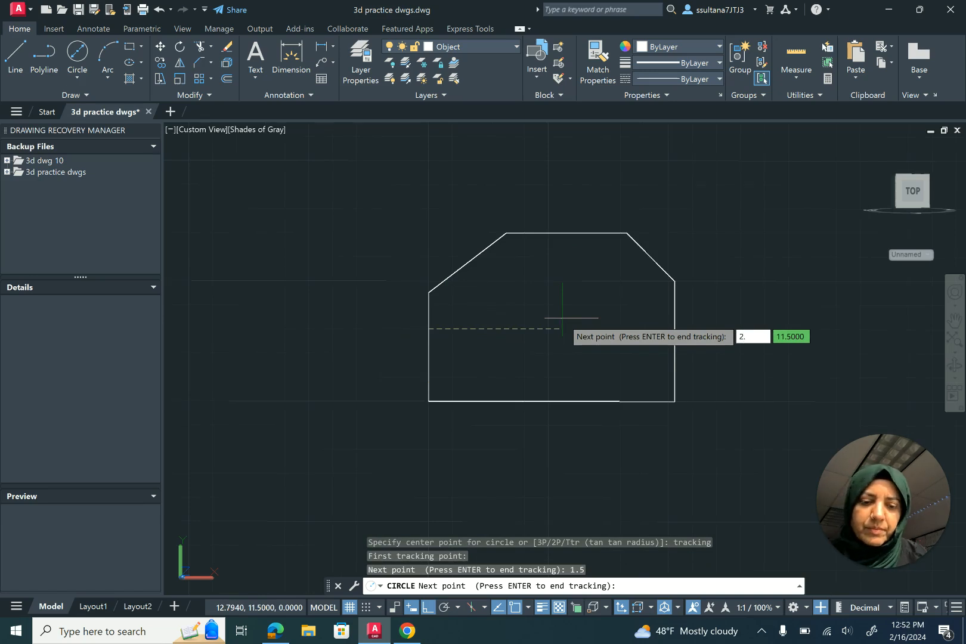
text(88)
key(Return)
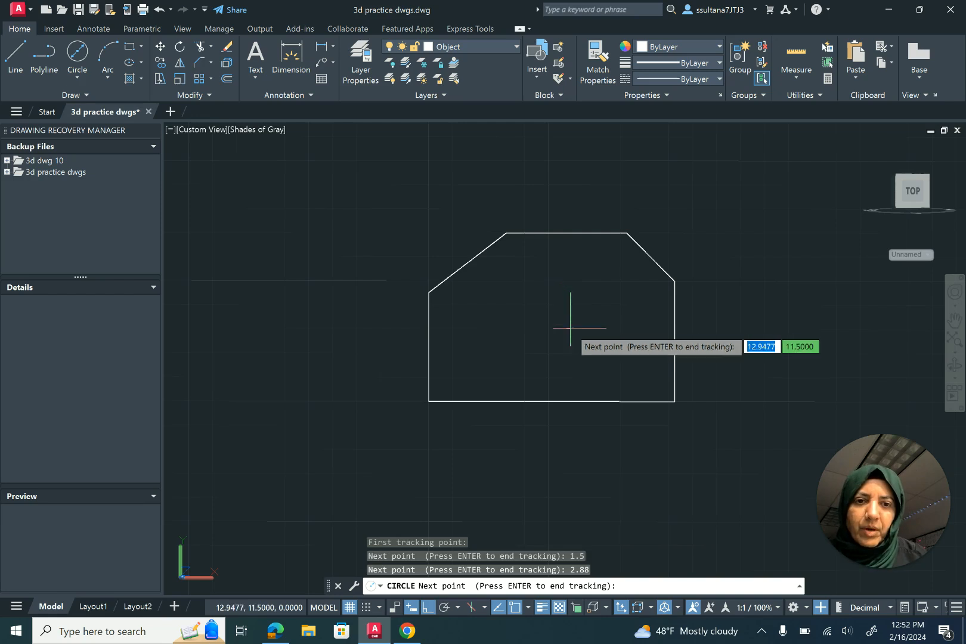
key(Return)
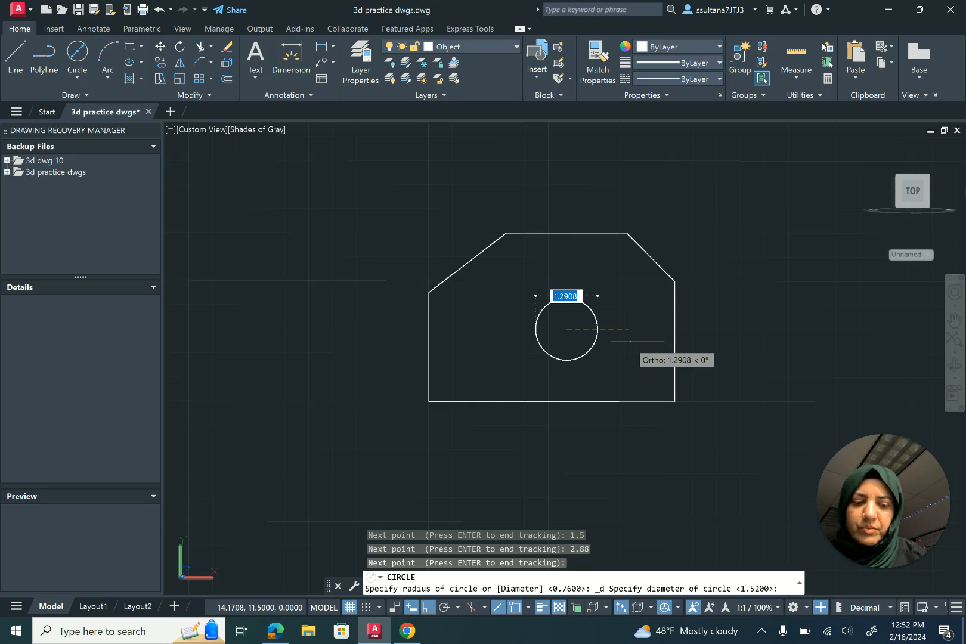
text(1.52)
key(Return)
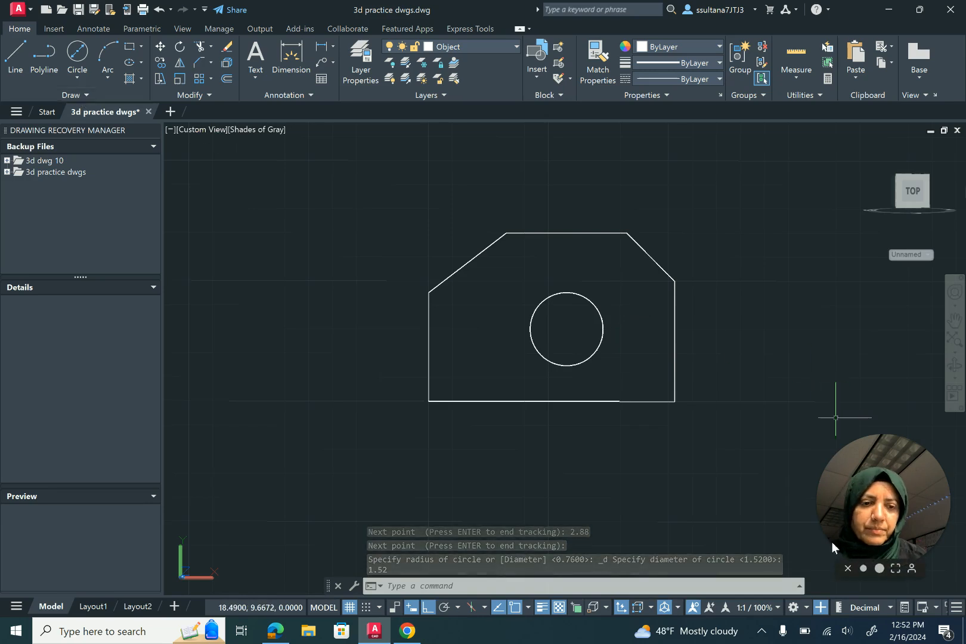
Change the workspace to 3D Modeling and close the Activity Insights and Drawing Recovery Manager palettes
click(808, 606)
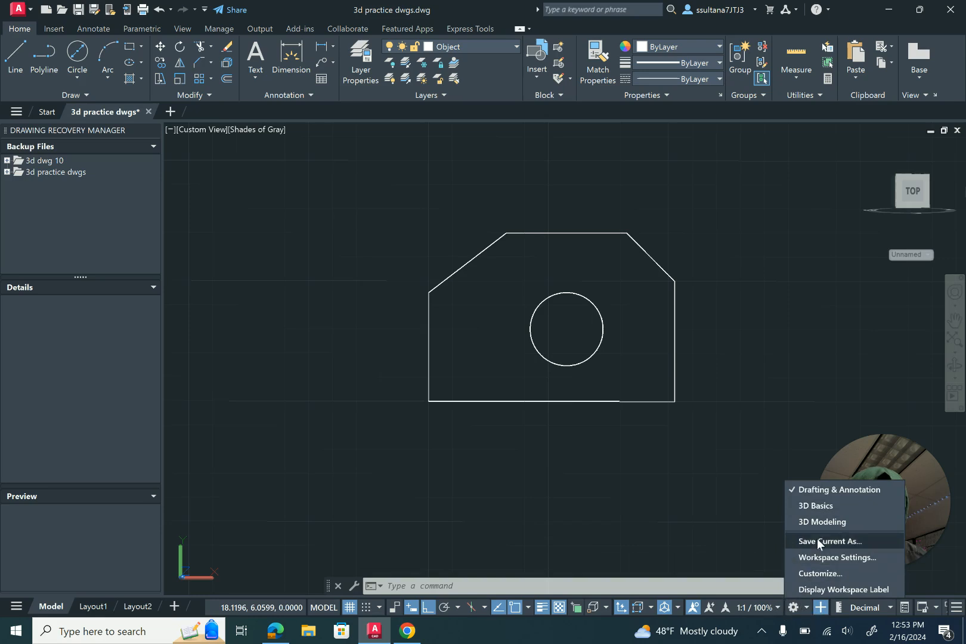
click(826, 523)
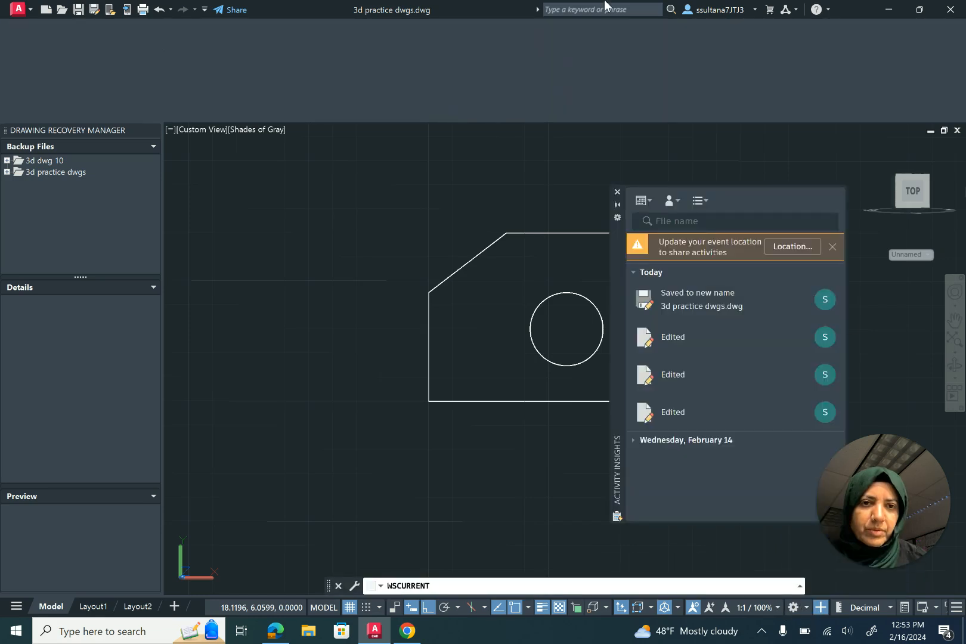
click(618, 191)
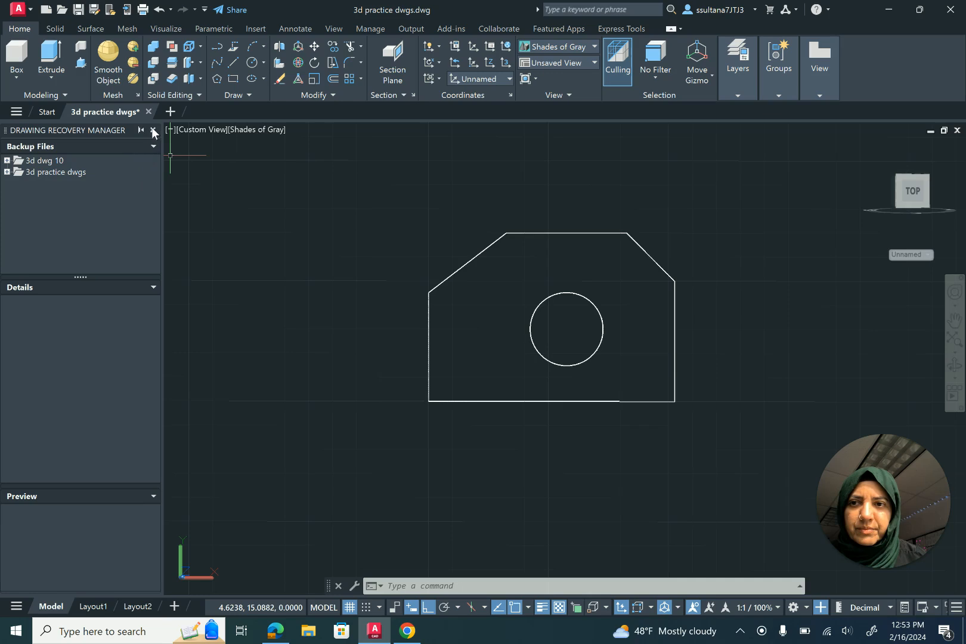
click(152, 128)
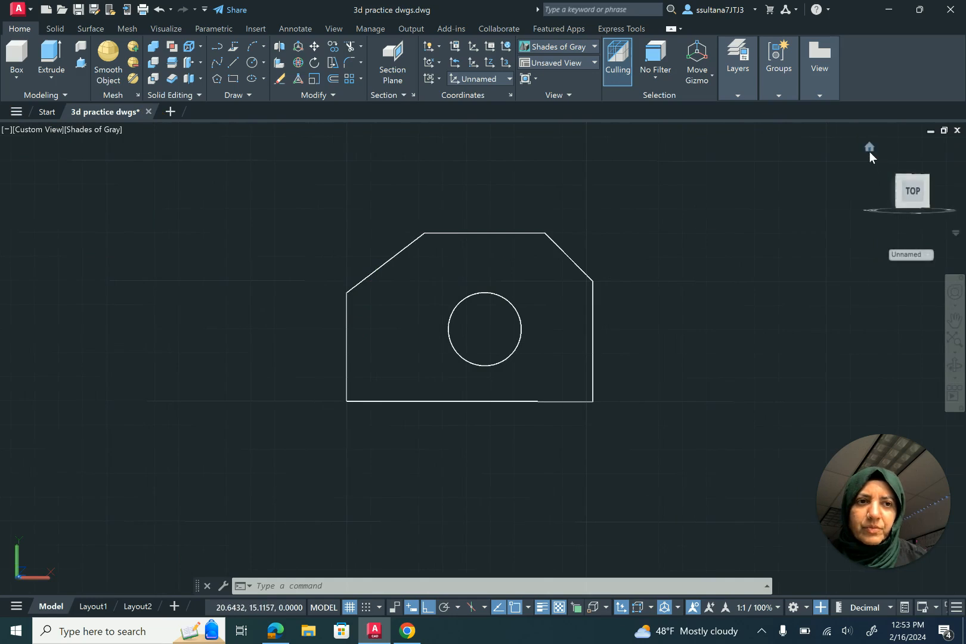
Show the profile in the Front view with parallel projection
click(869, 148)
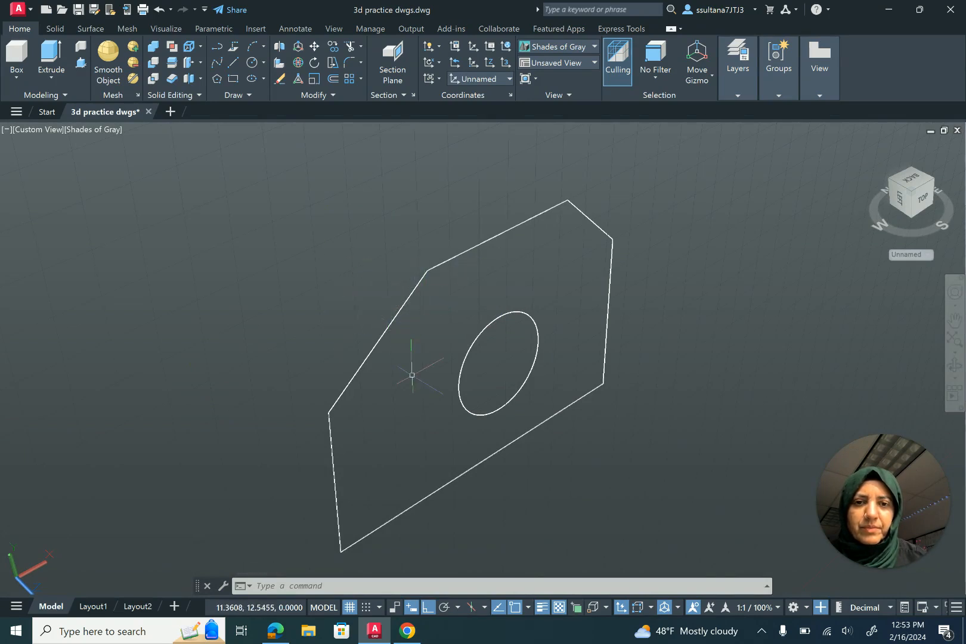
click(41, 129)
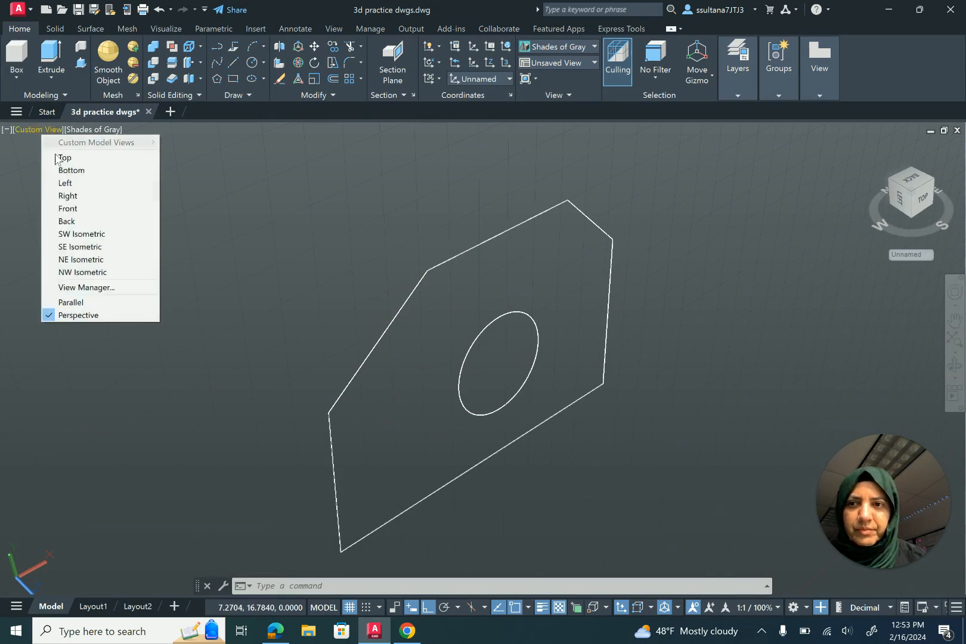
click(74, 209)
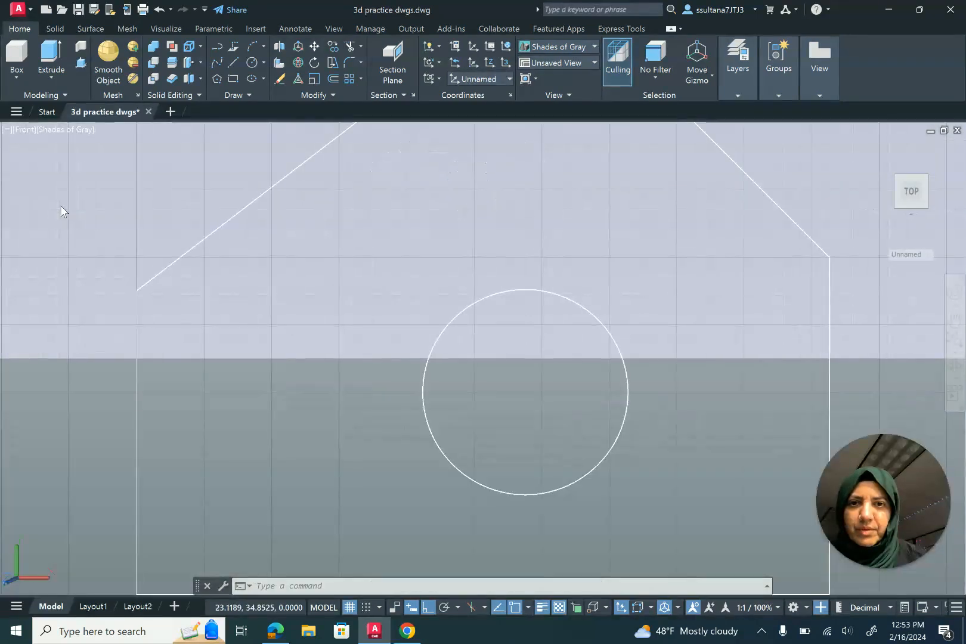
right_click(899, 192)
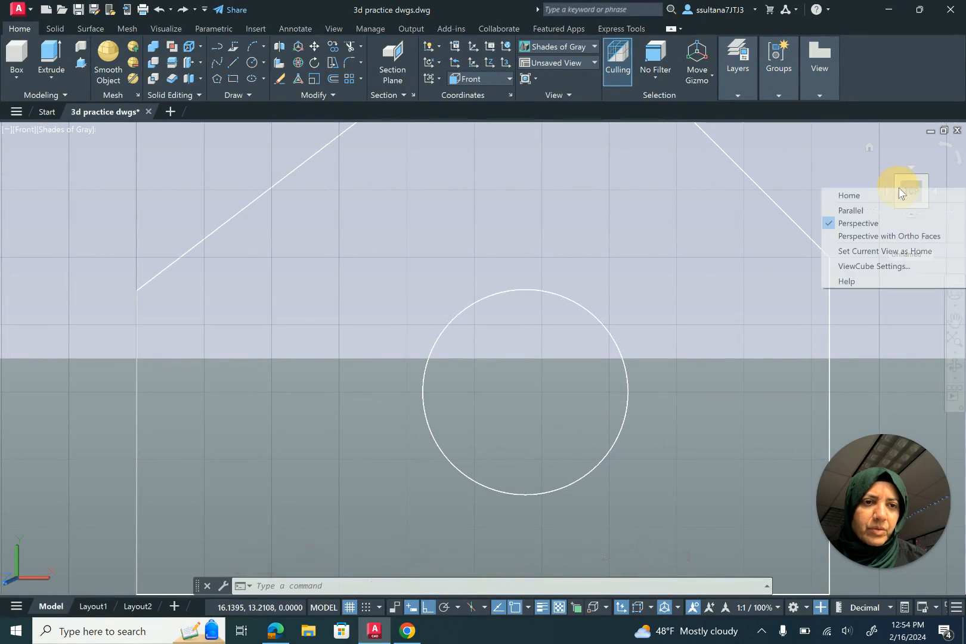
click(889, 212)
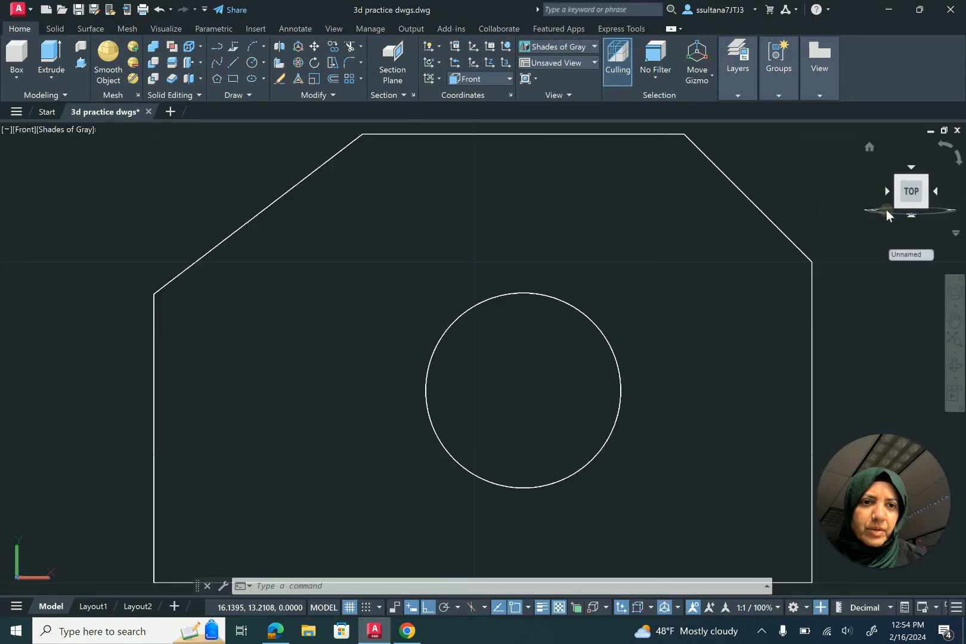
scroll(442, 334, down, 3)
scroll(529, 358, up, 2)
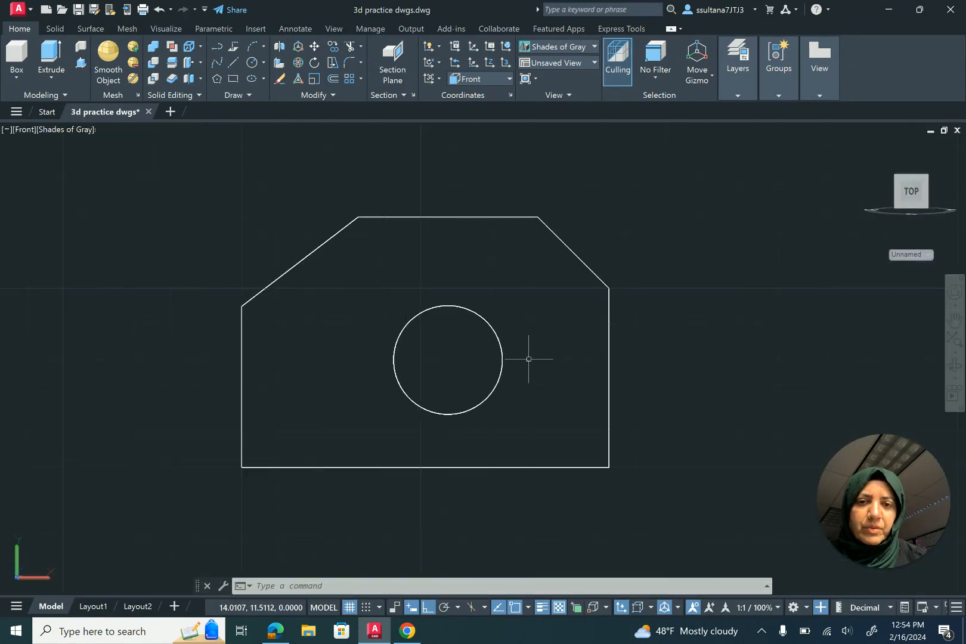
scroll(583, 326, down, 2)
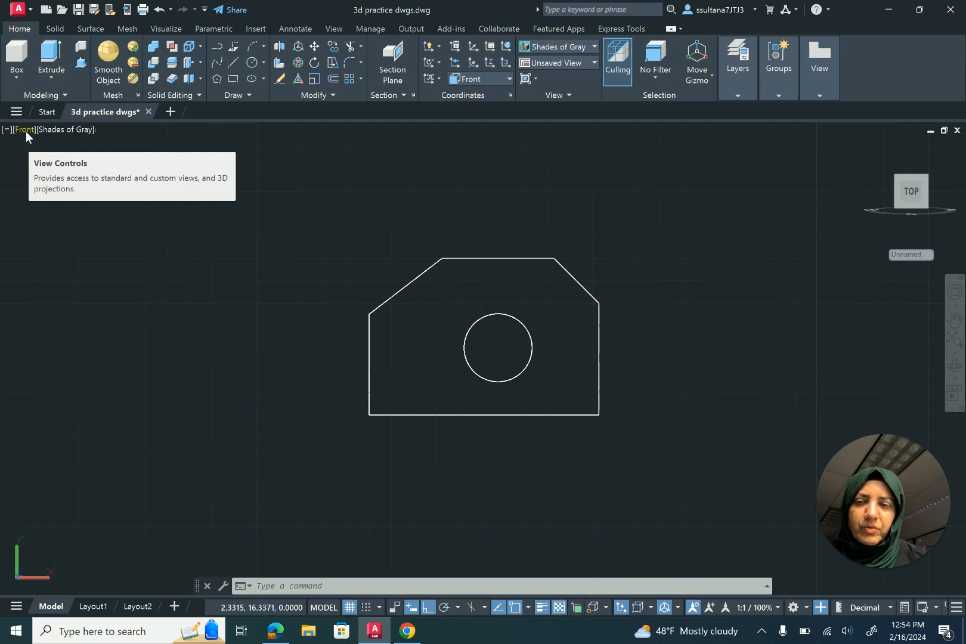
scroll(474, 348, up, 2)
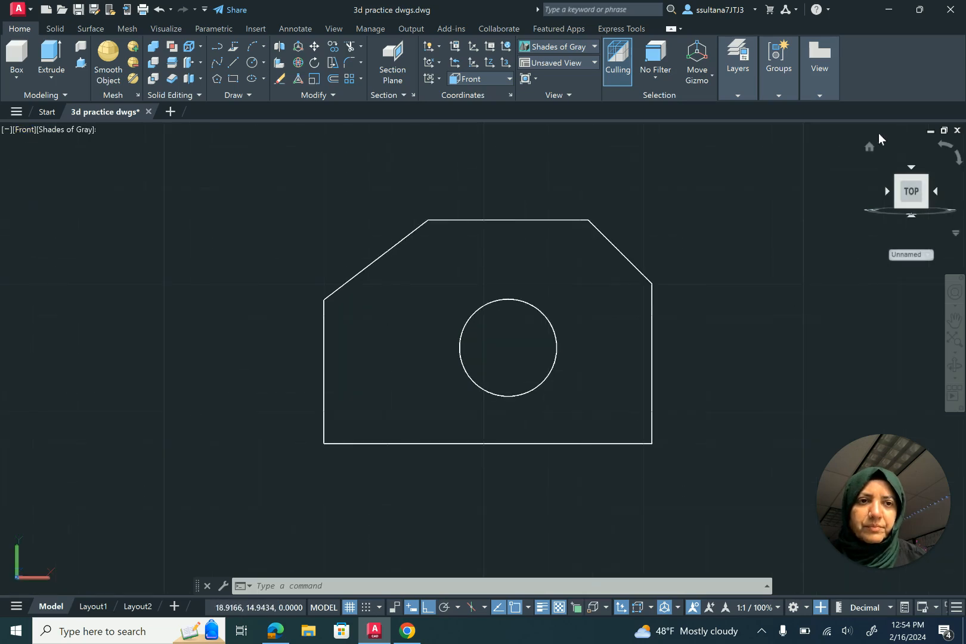
Restore the home view and extrude the chamfered profile backward into a solid with a height of 2
click(871, 148)
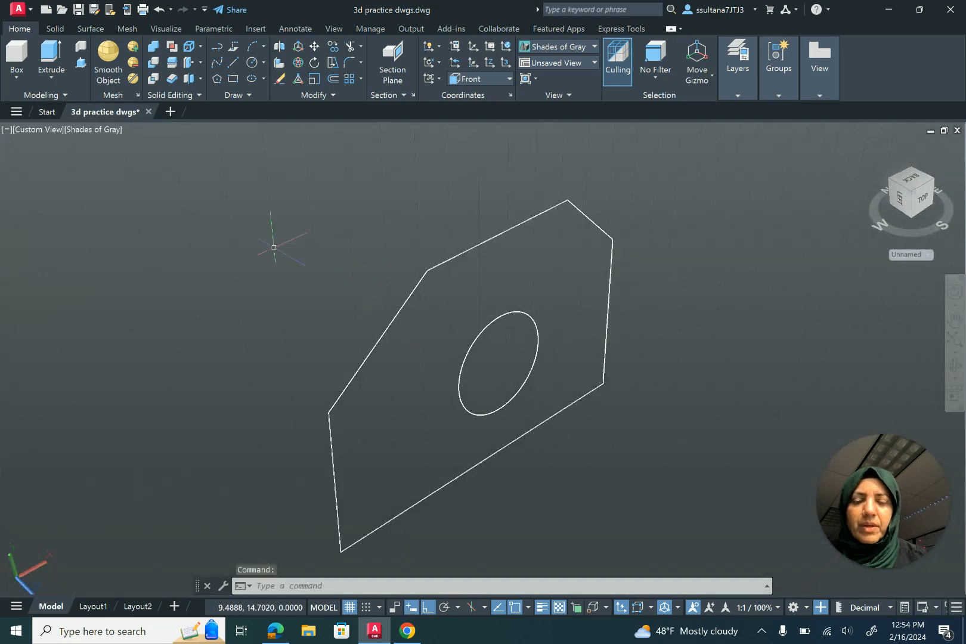
click(51, 60)
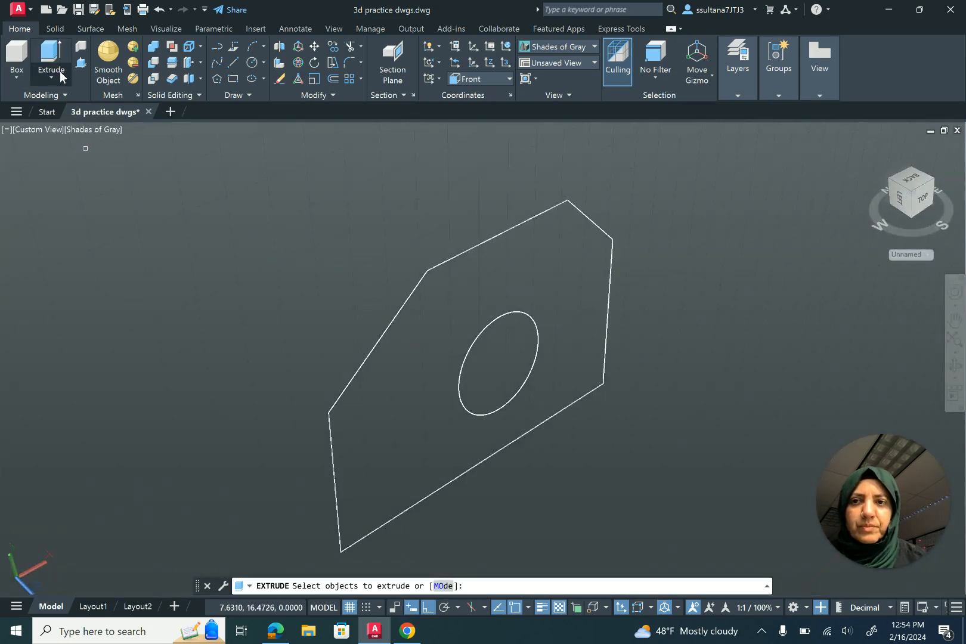
click(376, 340)
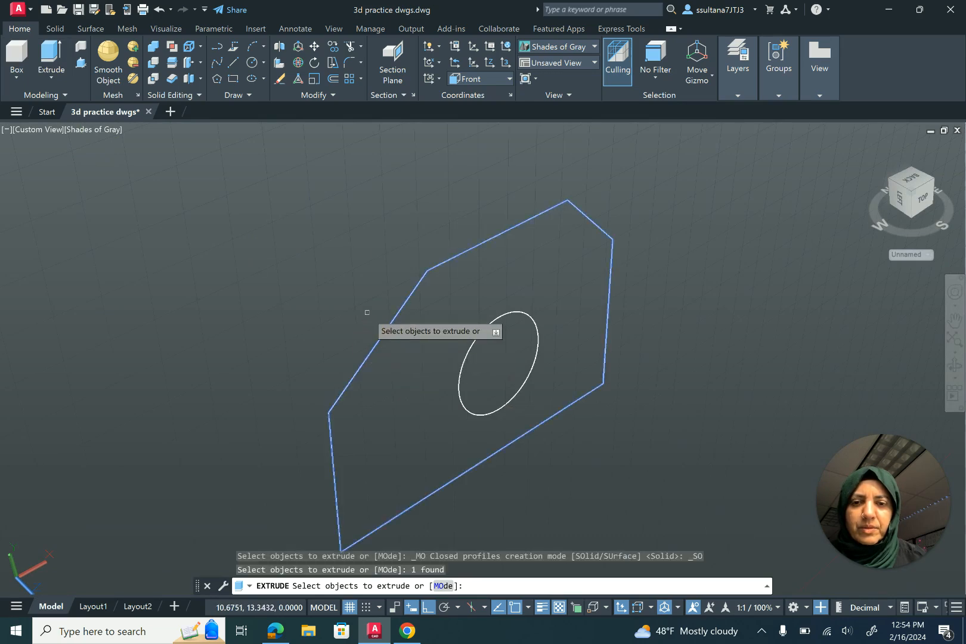
right_click(367, 312)
click(375, 320)
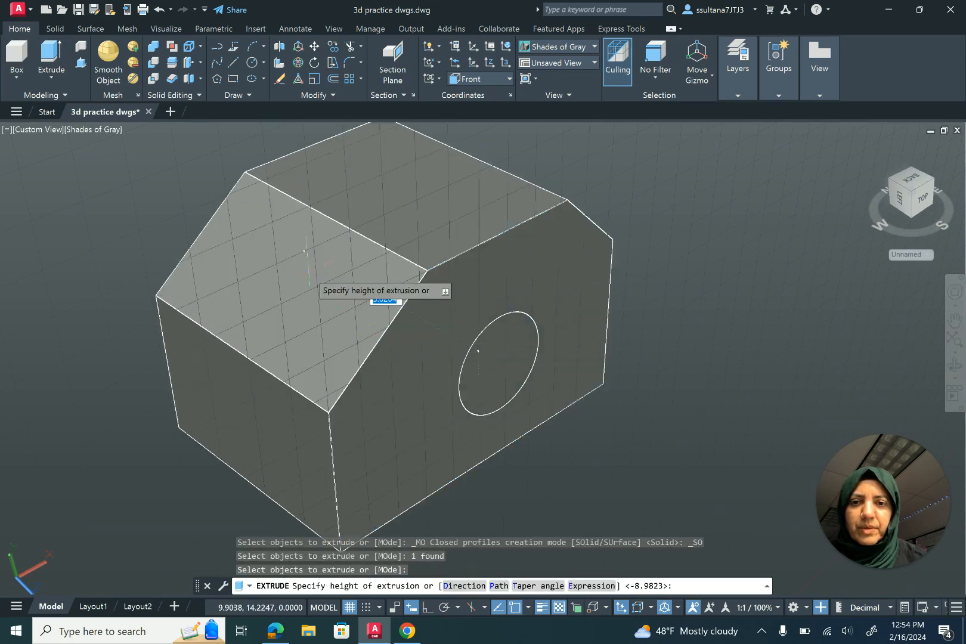
text(2)
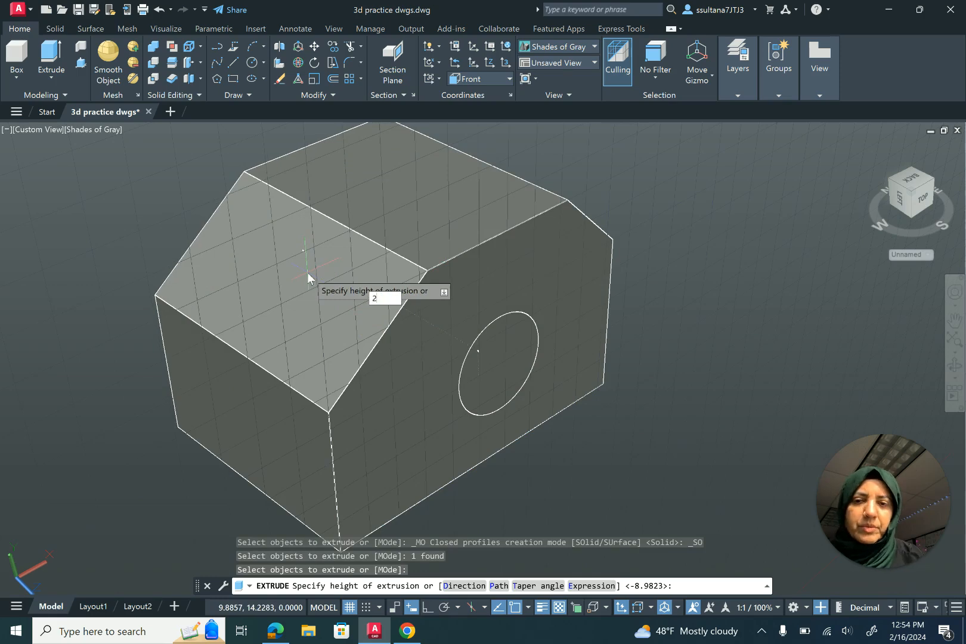
key(Return)
key(Return)
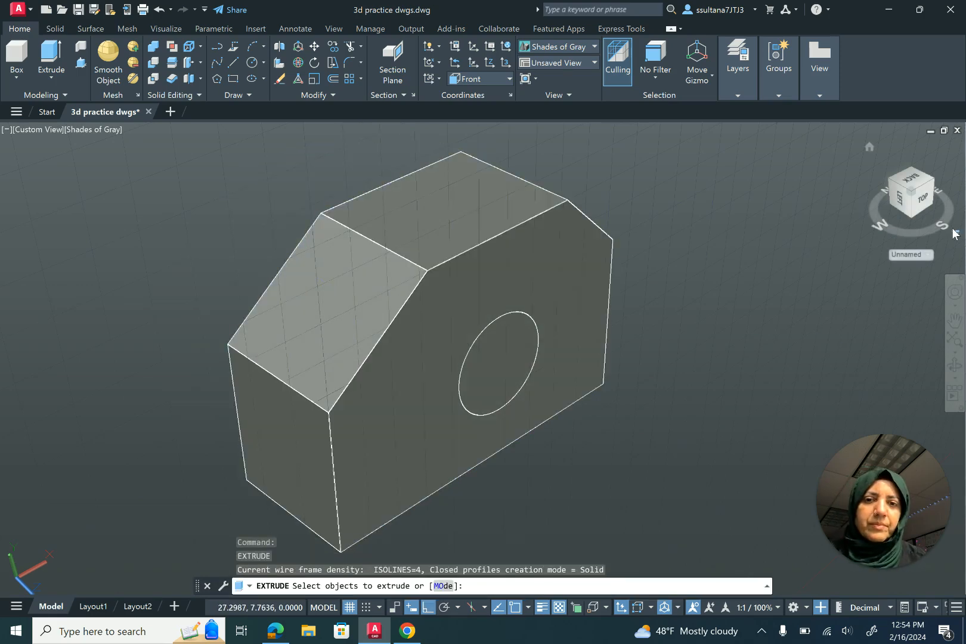
key(Escape)
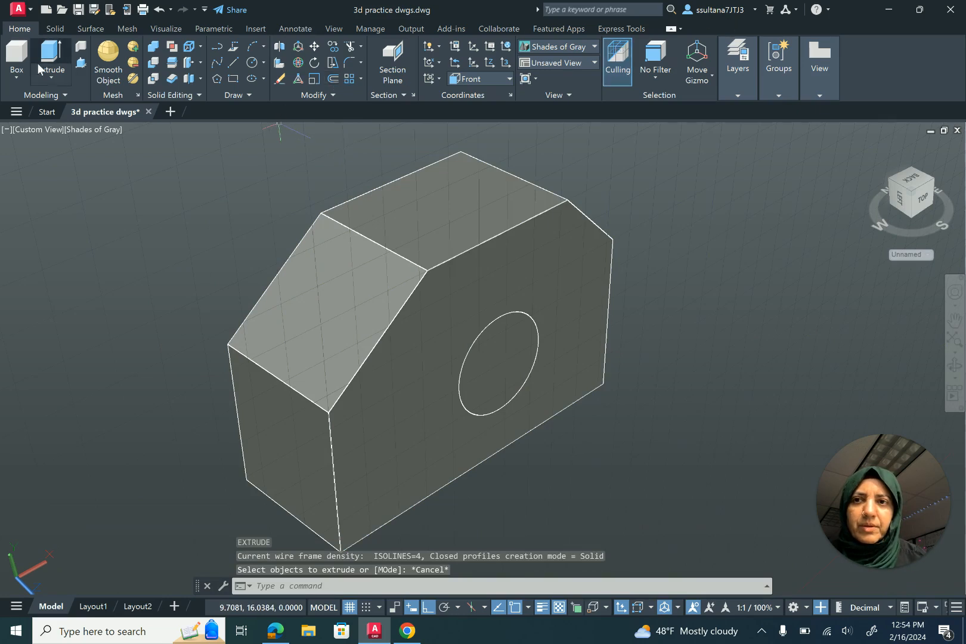
Cut the through hole by press-pulling the circular area back past the rear face of the block
click(81, 63)
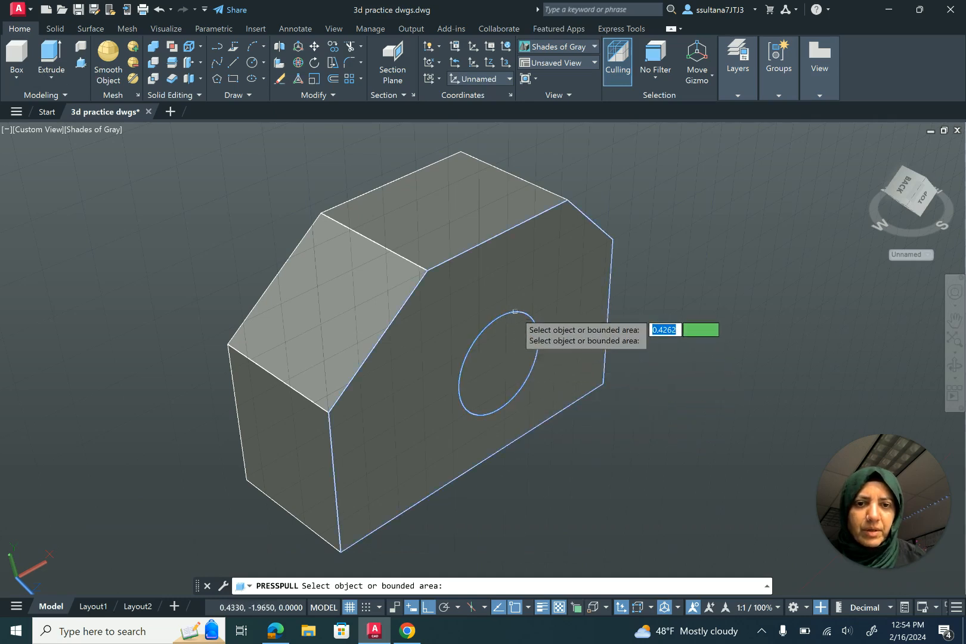
click(502, 340)
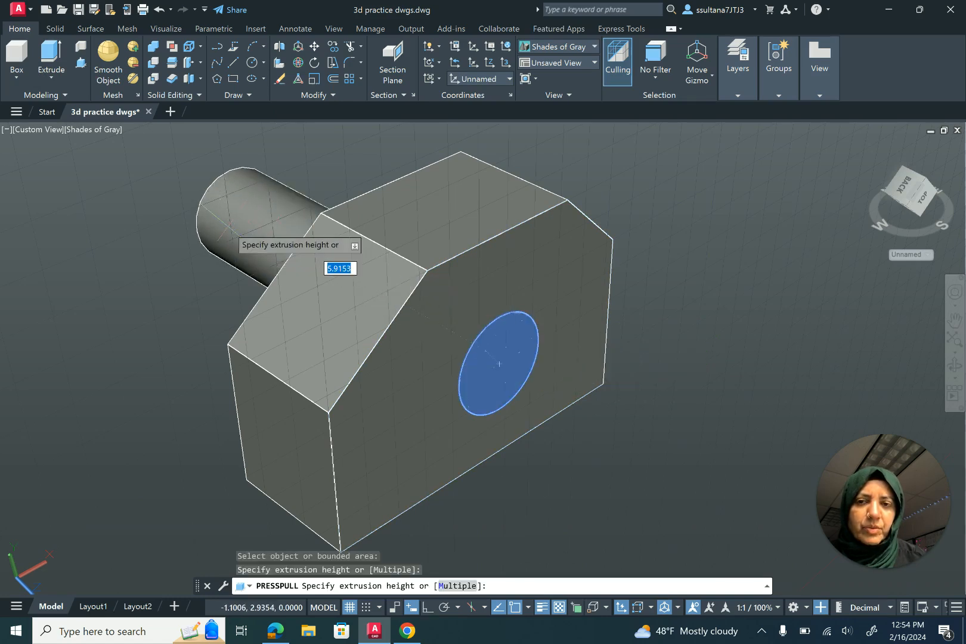
click(226, 222)
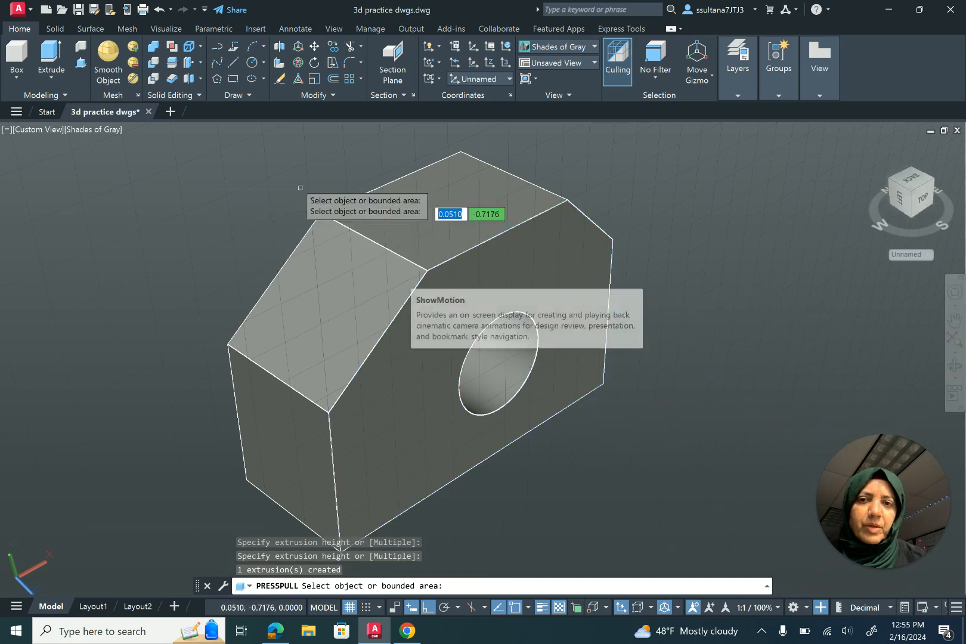
click(954, 367)
drag(731, 403, 693, 362)
right_click(690, 336)
click(701, 340)
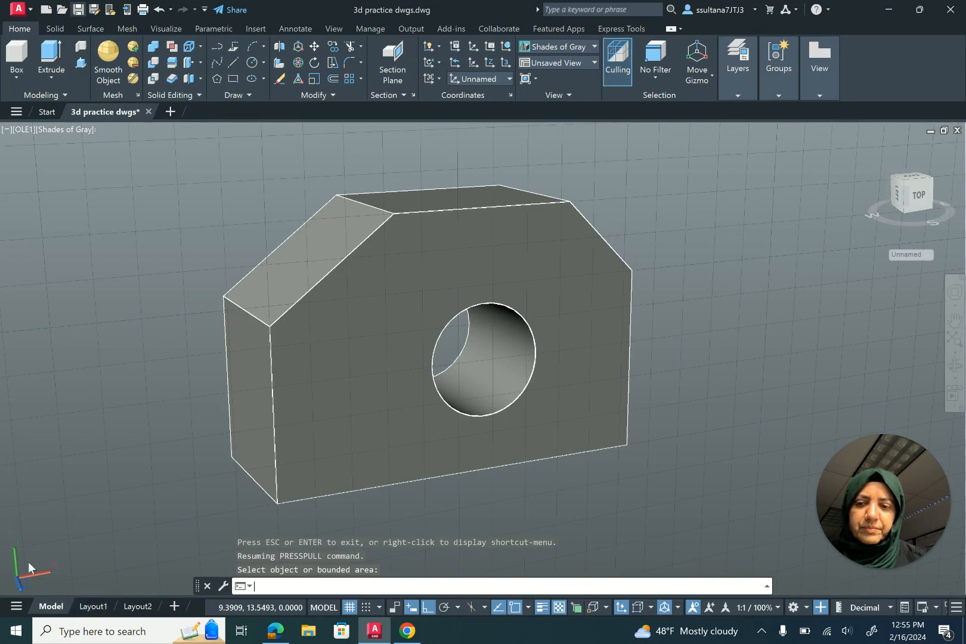
In Layout1, place a front base view of the model at 1:2 scale in the lower-left area of the sheet
click(92, 606)
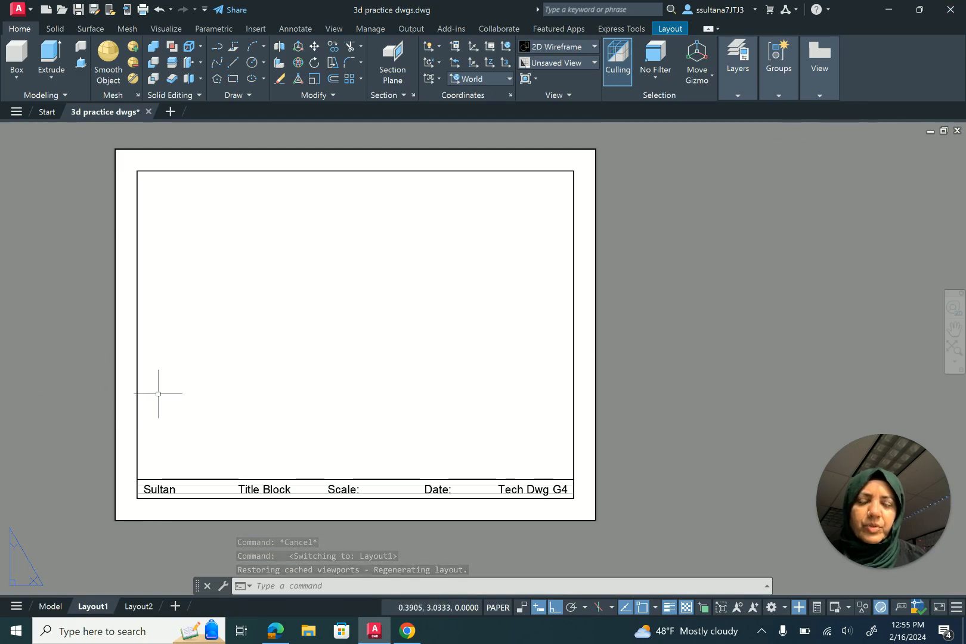
click(817, 94)
click(818, 128)
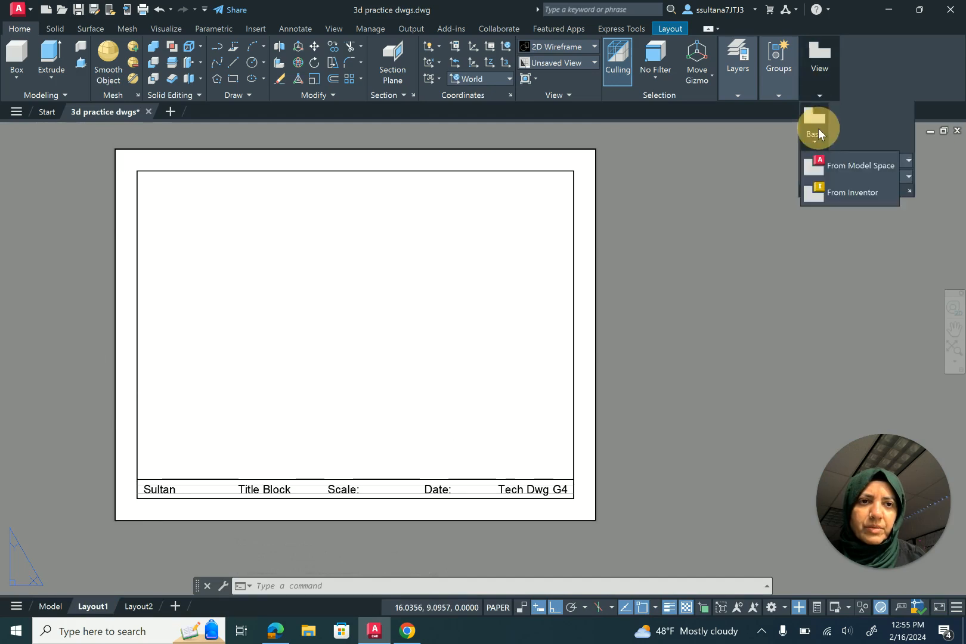
click(859, 169)
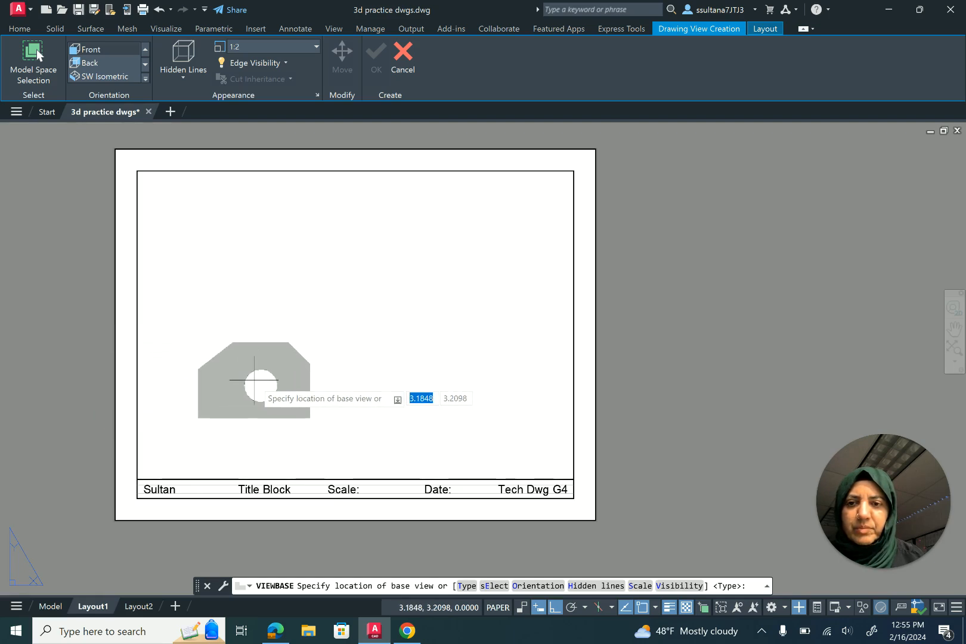
click(254, 379)
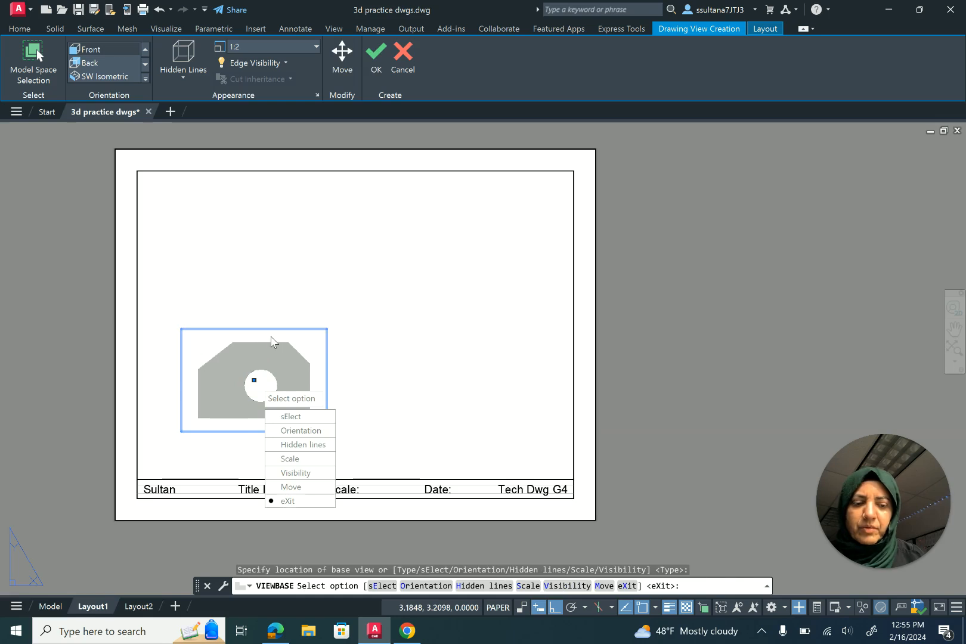
key(Return)
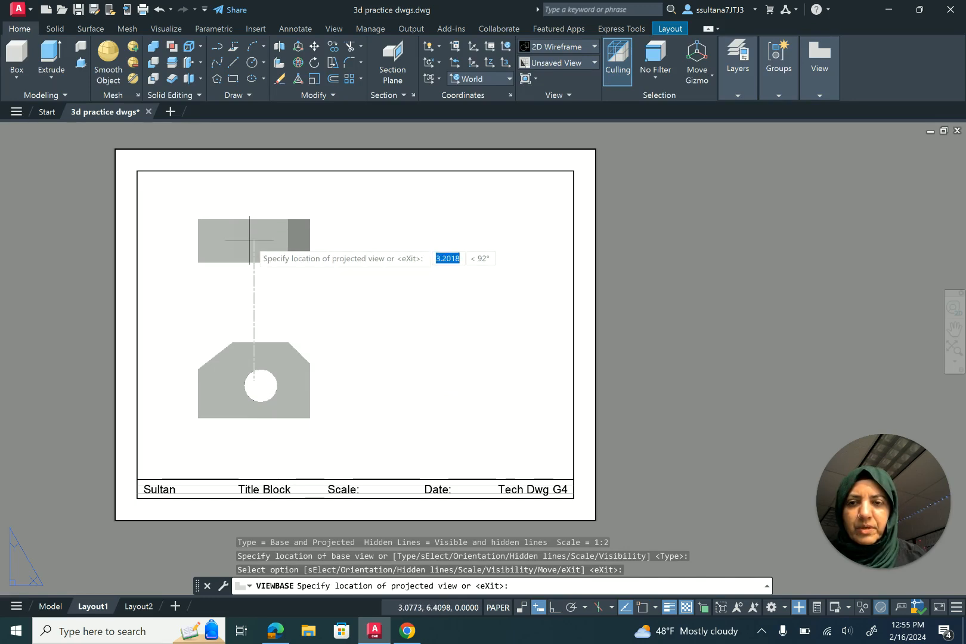
Add projected views from the front view: top view above, side view to its right, and isometric view at the sheet's upper right
click(250, 240)
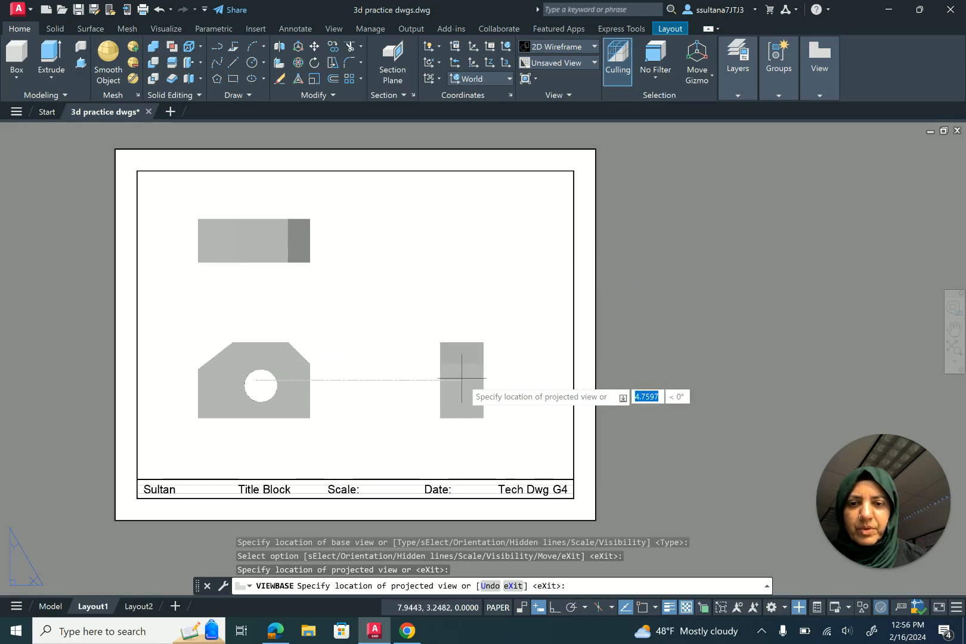
click(462, 378)
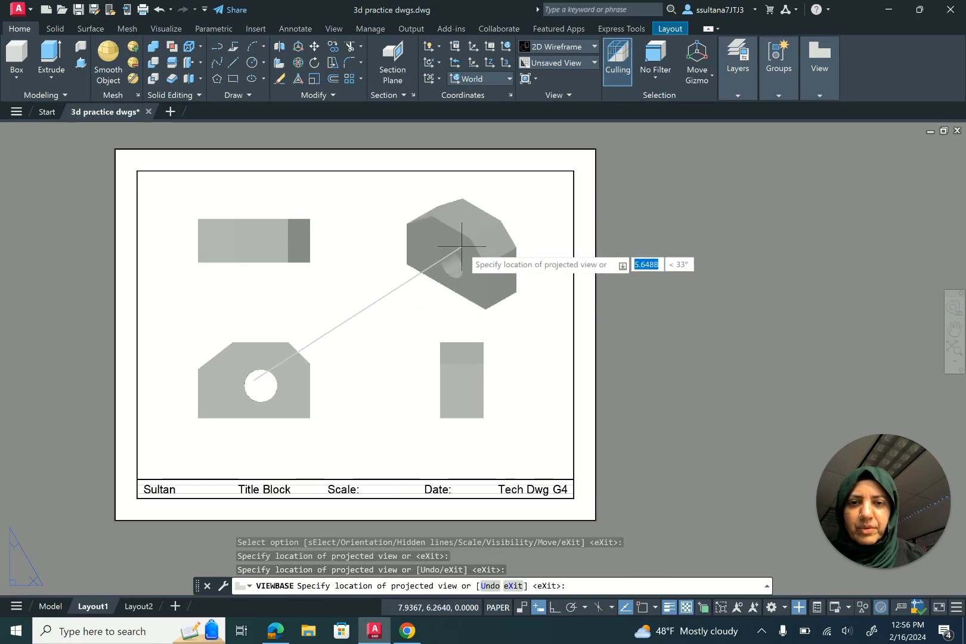
click(455, 240)
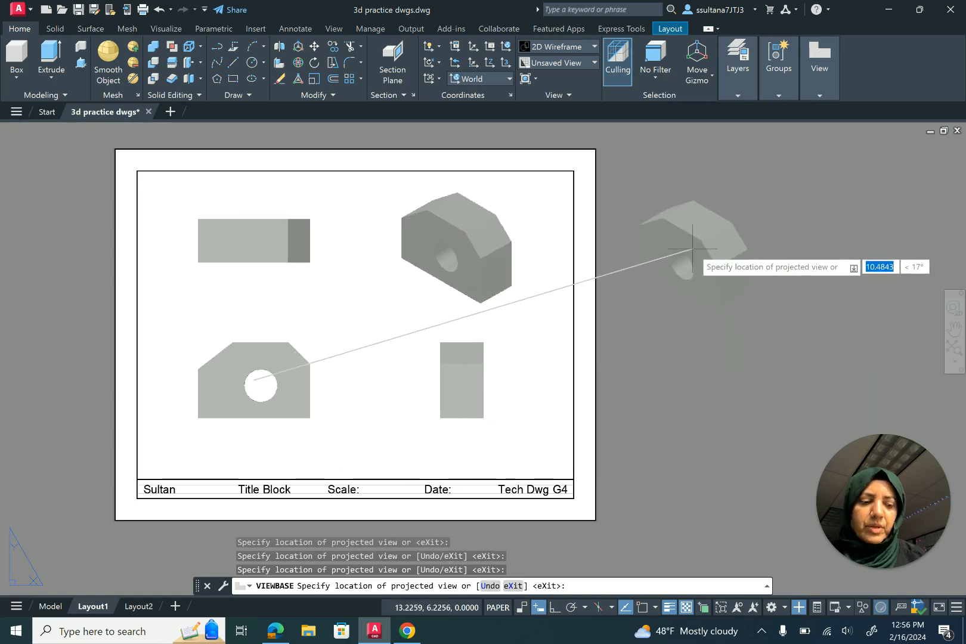
key(Return)
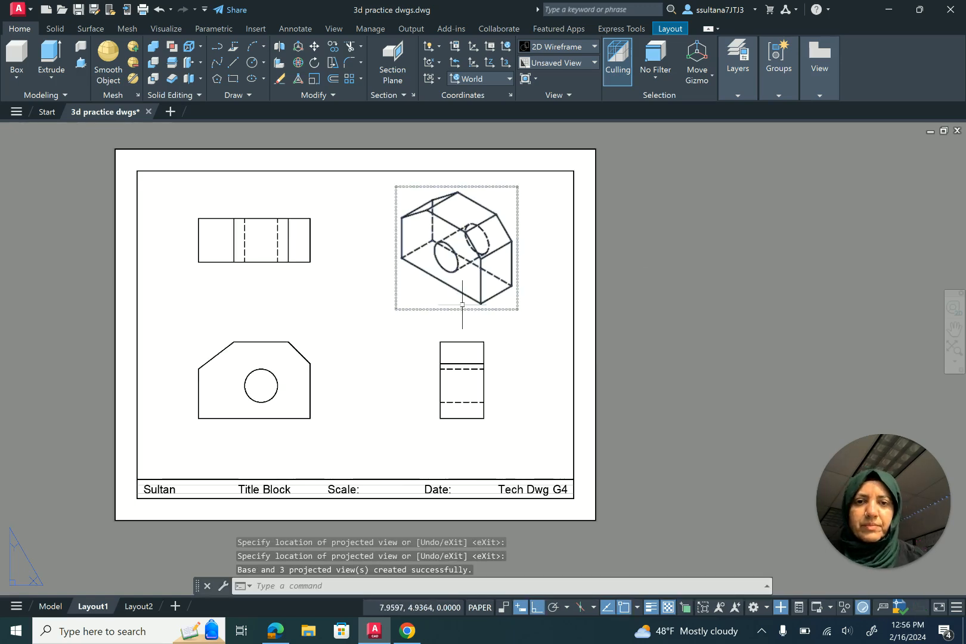
Edit the isometric view's appearance to shaded with visible lines
click(476, 252)
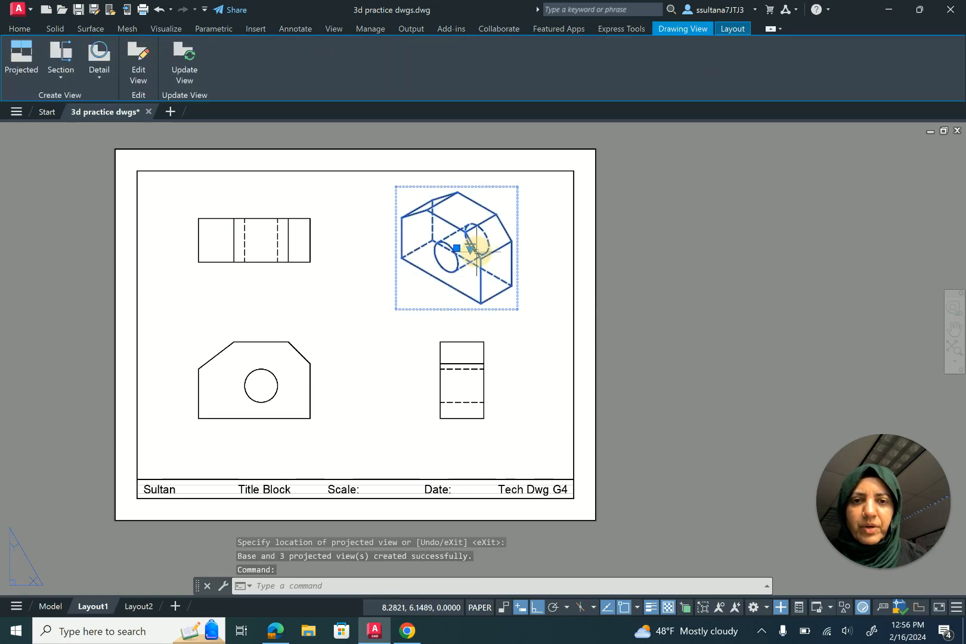
click(143, 76)
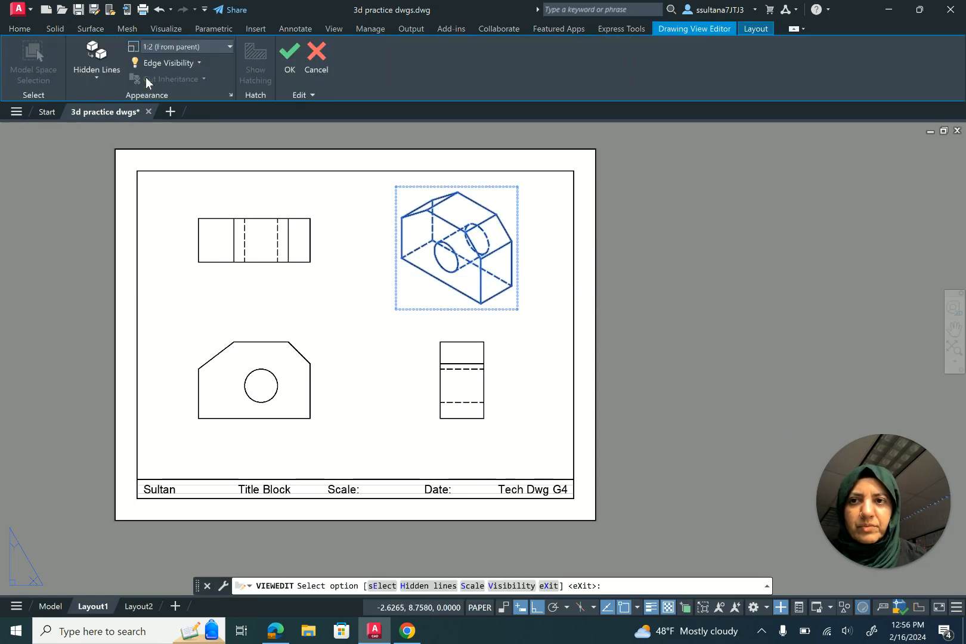
click(99, 79)
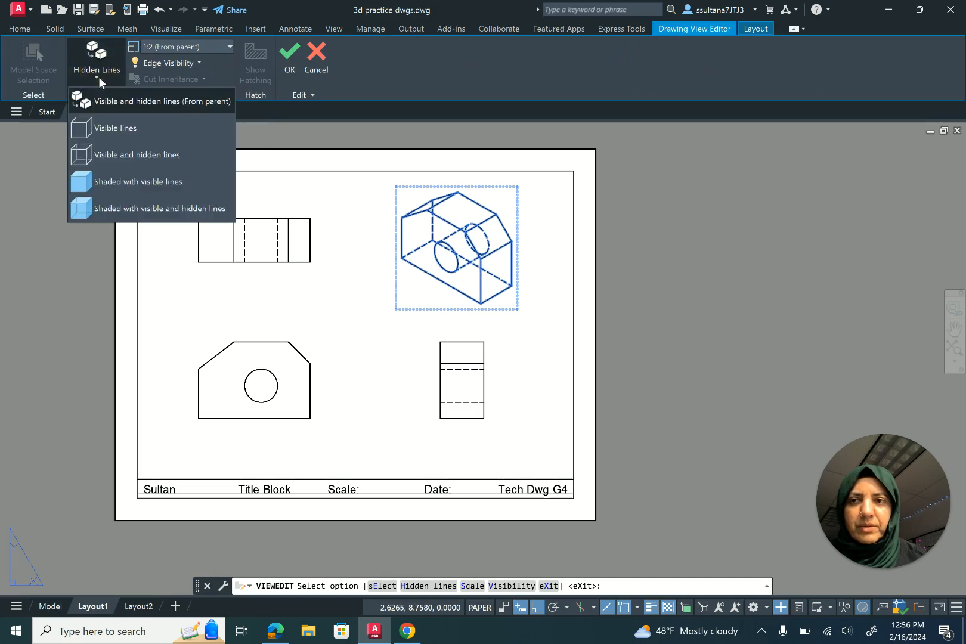
click(156, 183)
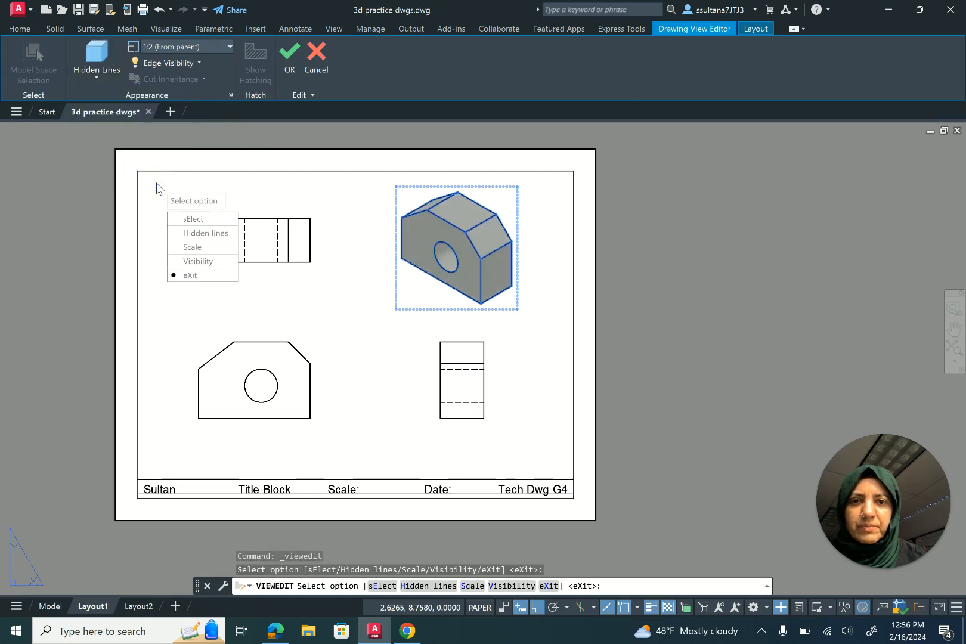
key(Return)
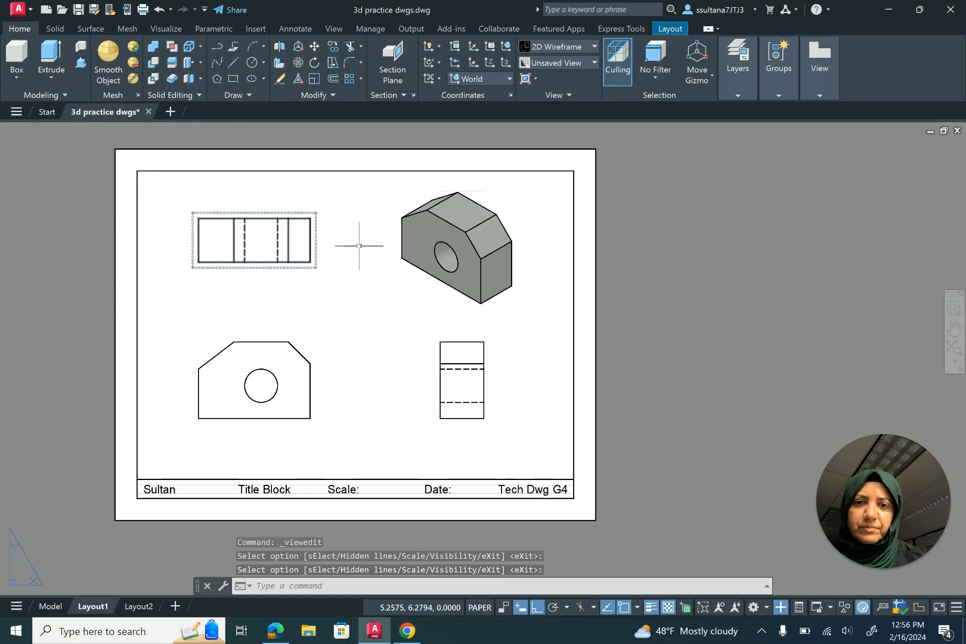
Change the workspace to Drafting & Annotation and close the Activity Insights palette
scroll(515, 286, down, 2)
scroll(321, 267, up, 2)
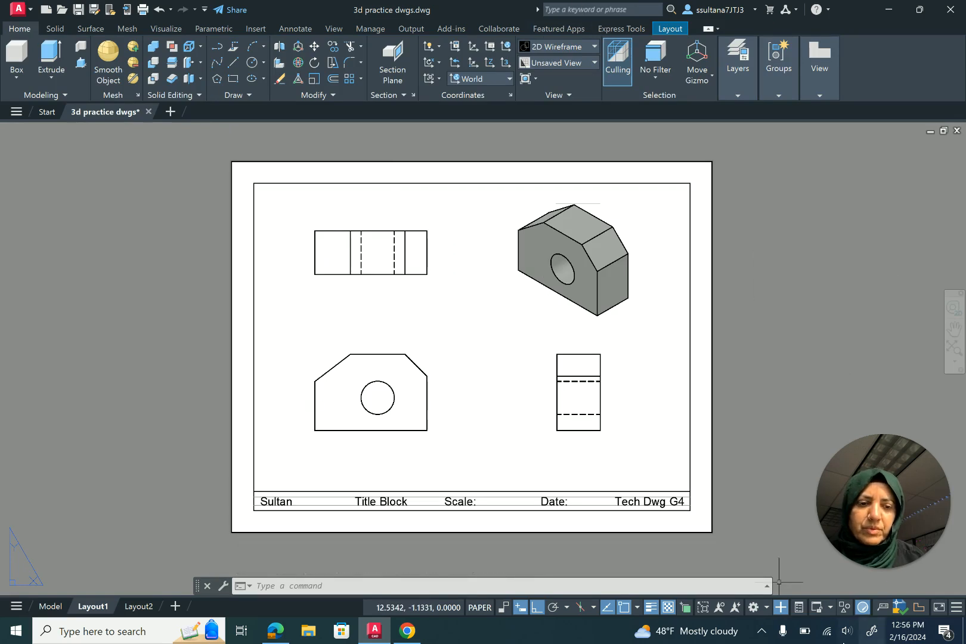
click(766, 608)
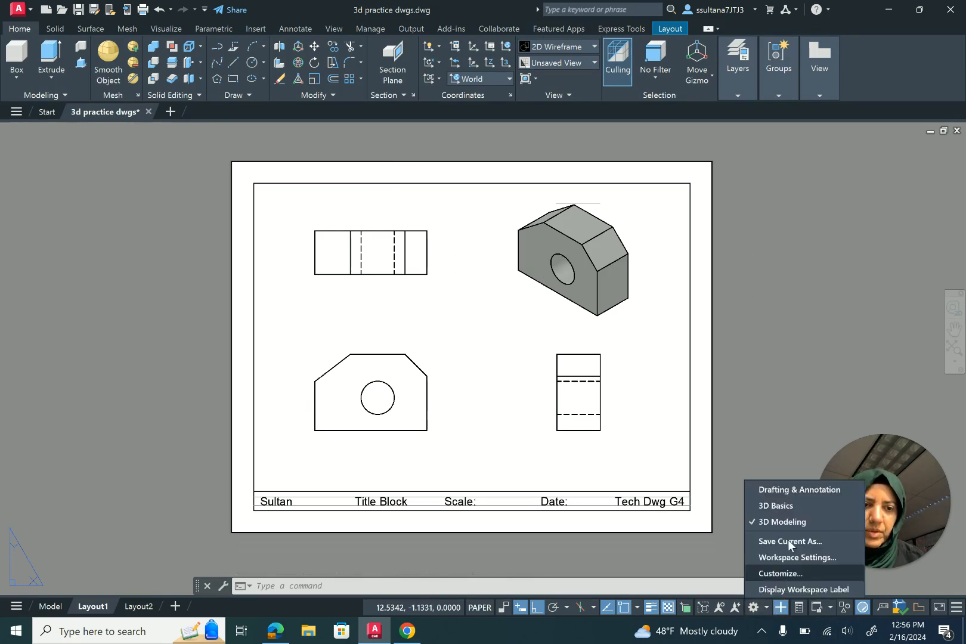
click(812, 489)
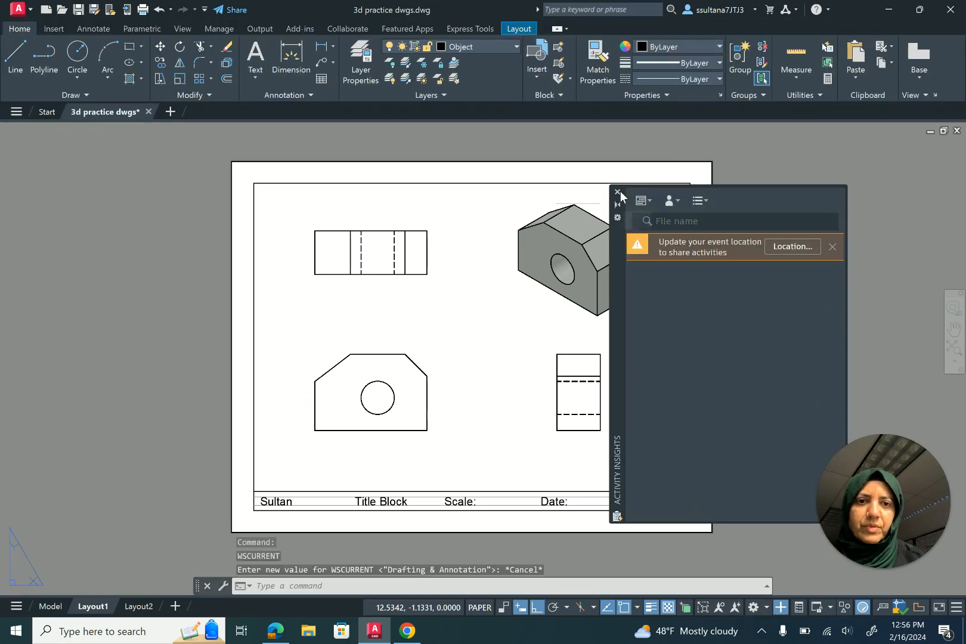
click(618, 191)
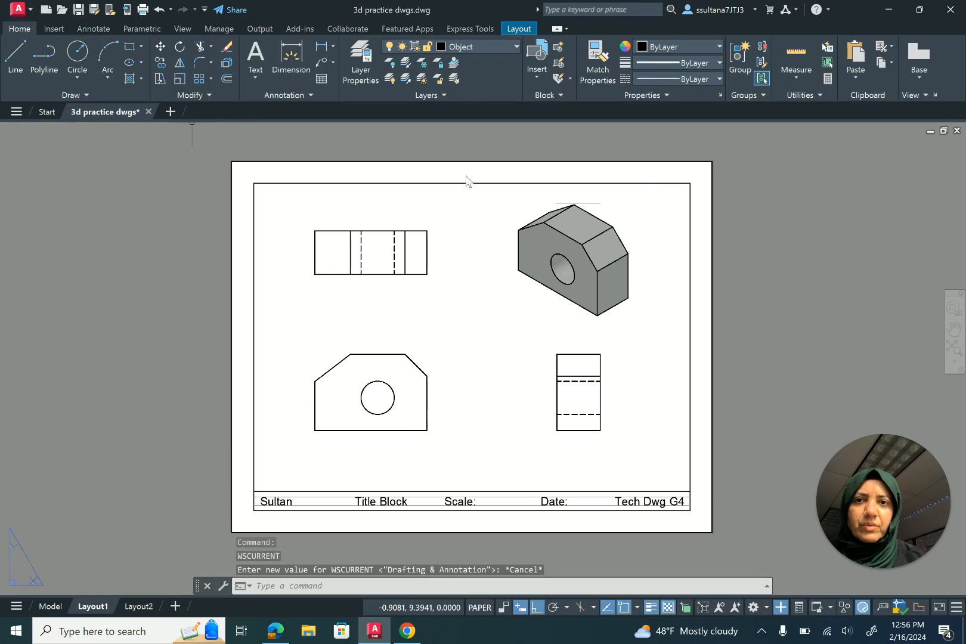
Add a linear dimension for the top view's overall width, placed above the view
click(326, 47)
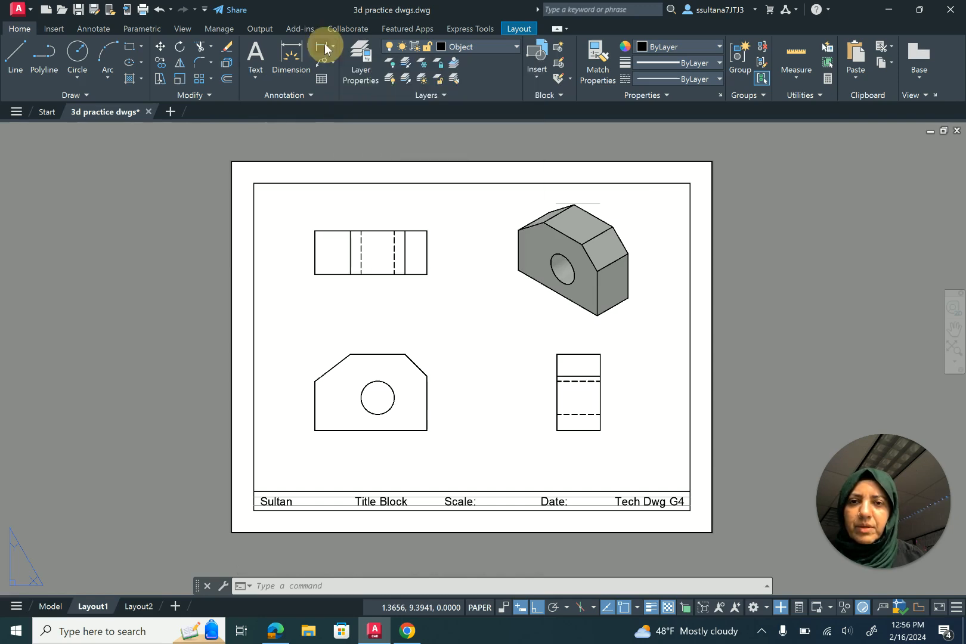
click(320, 229)
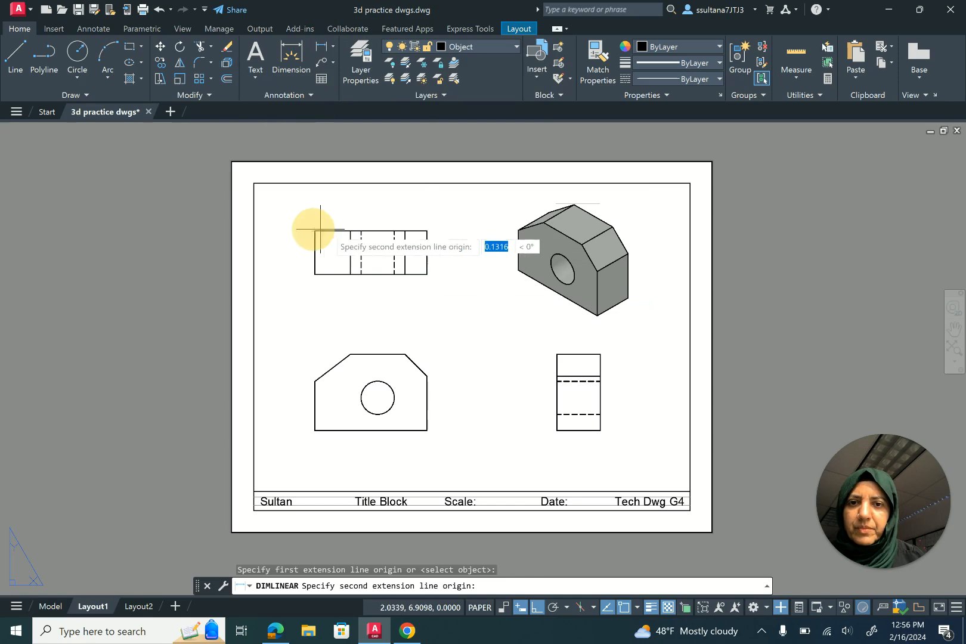
click(427, 231)
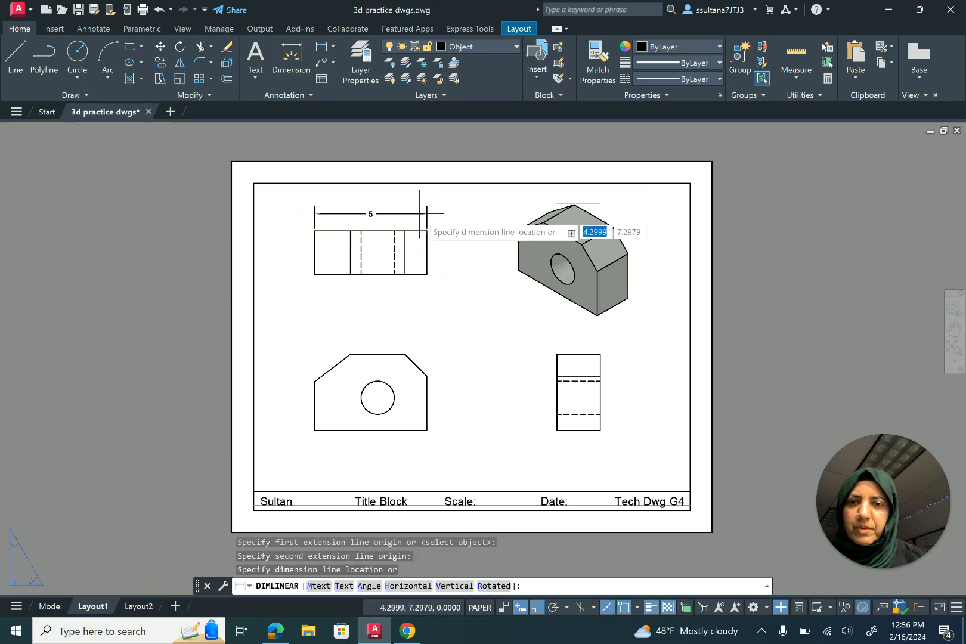
click(419, 212)
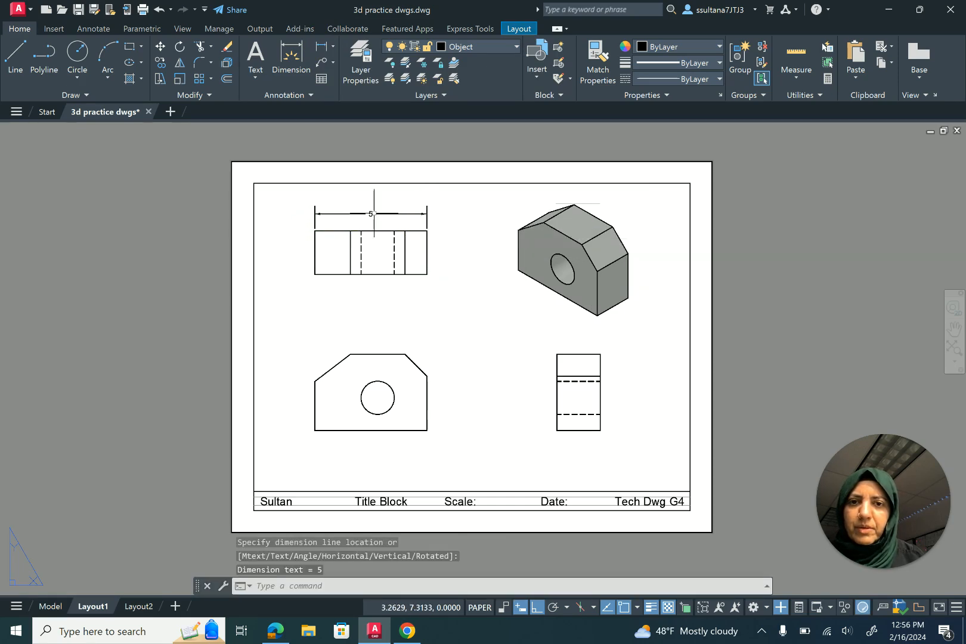
Make Dimension the current layer and move the top view's width dimension onto it
click(500, 46)
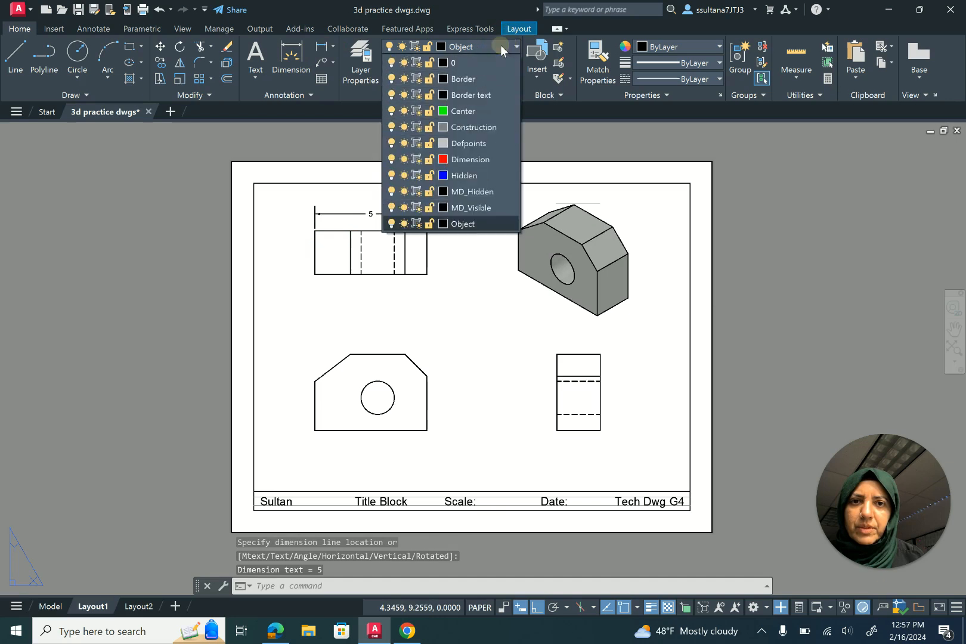
click(480, 160)
click(390, 213)
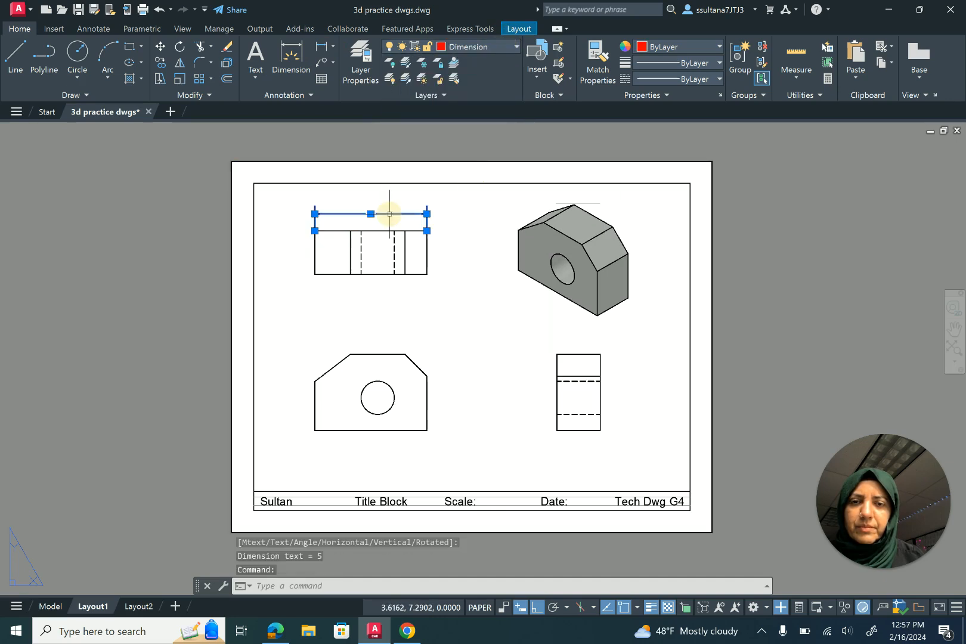
click(503, 47)
click(485, 161)
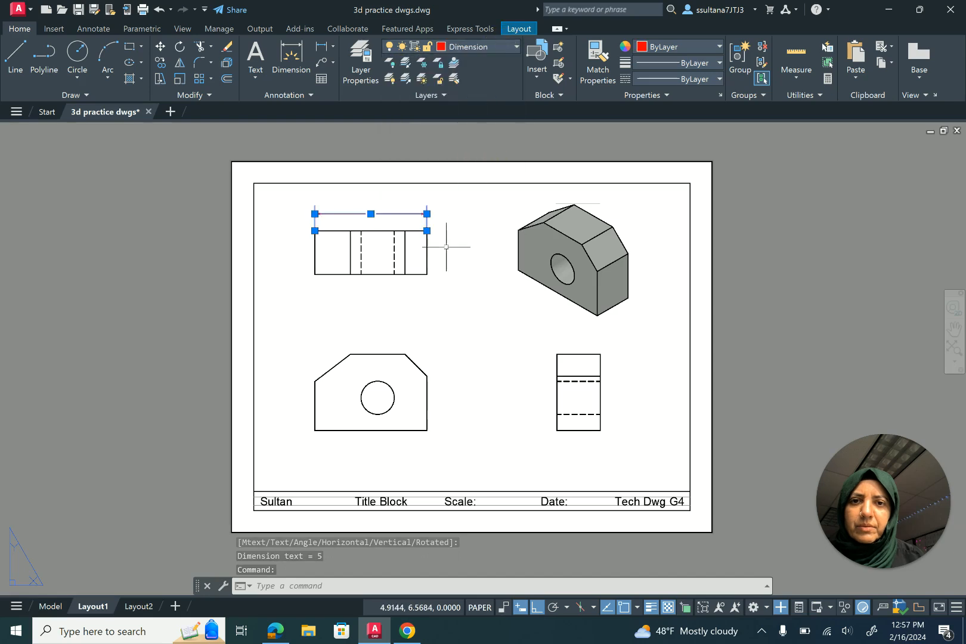
Add a vertical linear dimension for the top view's depth, placed to the right of the view
key(Return)
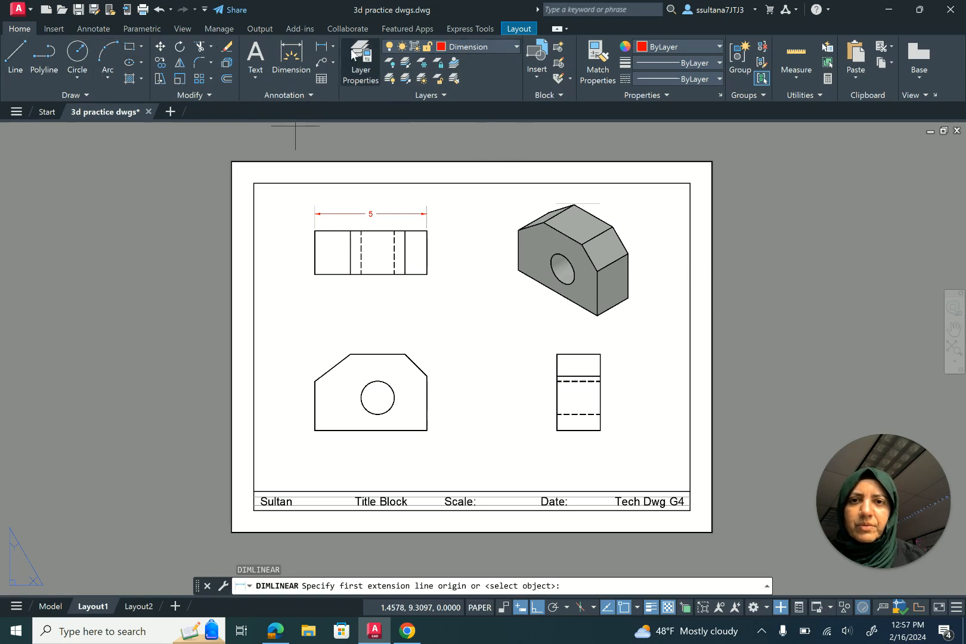
click(322, 47)
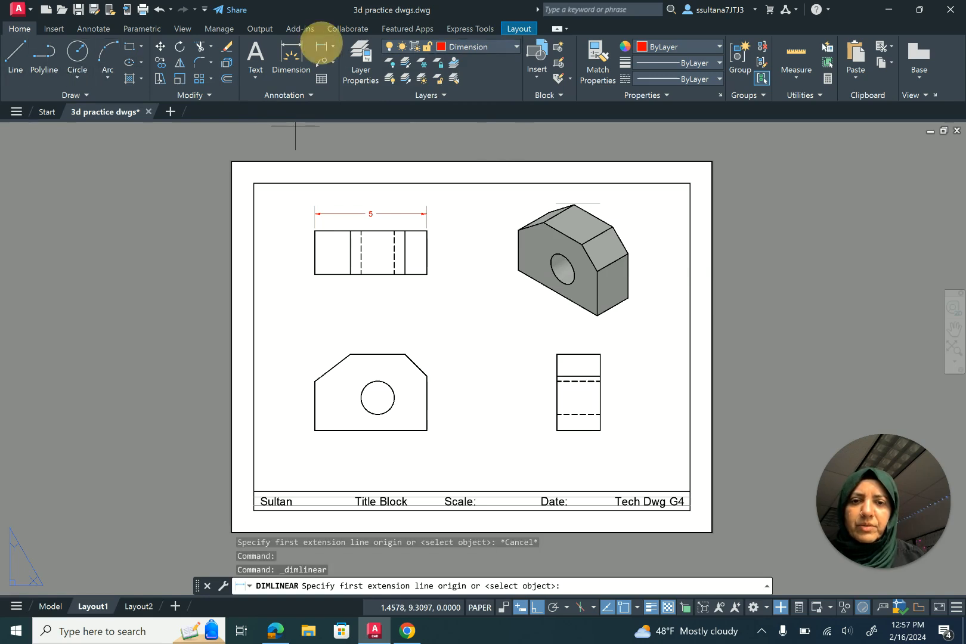
click(427, 230)
click(426, 274)
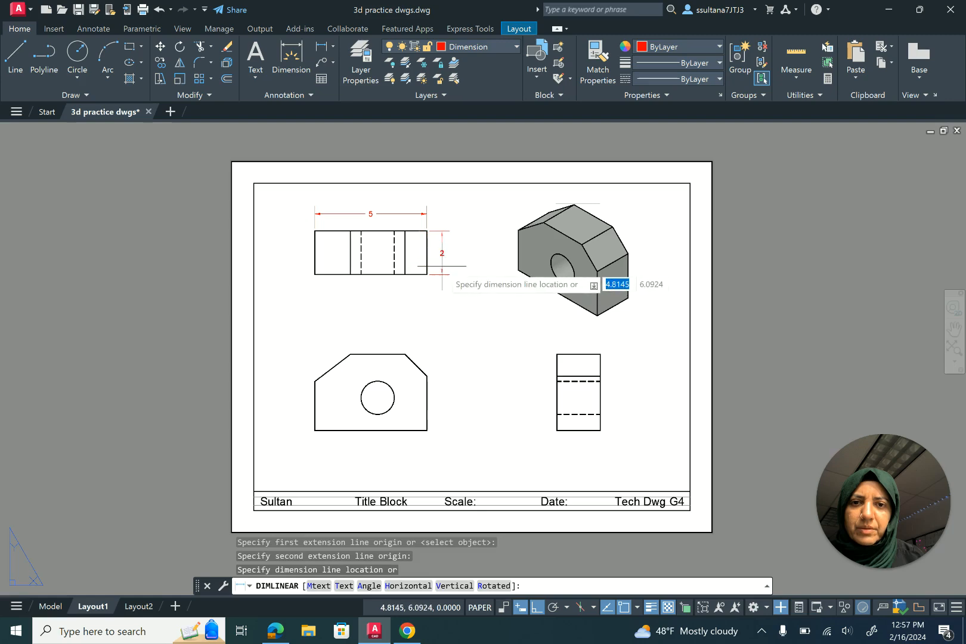
click(441, 265)
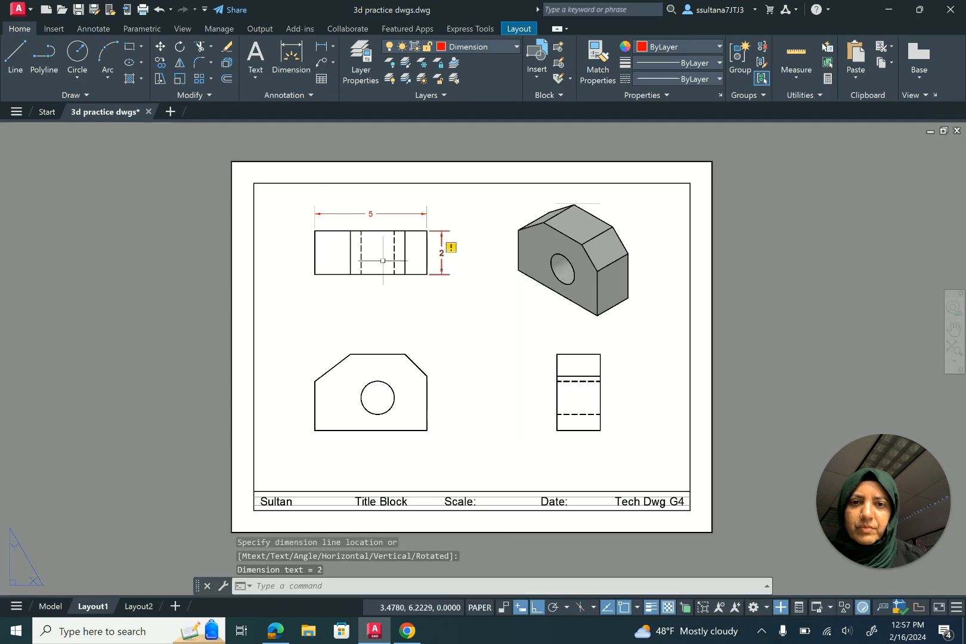
scroll(310, 461, up, 6)
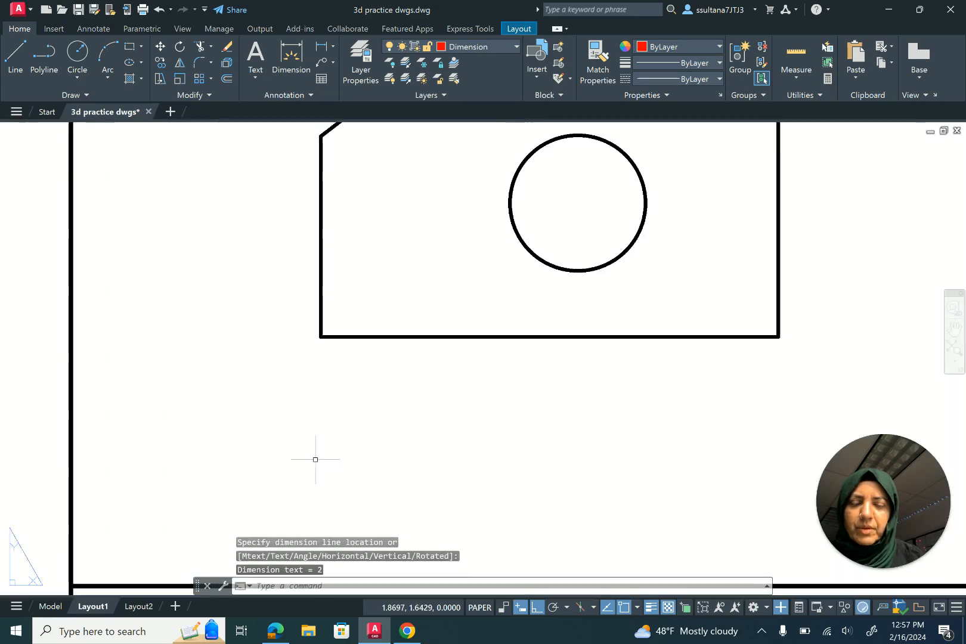
scroll(319, 458, down, 4)
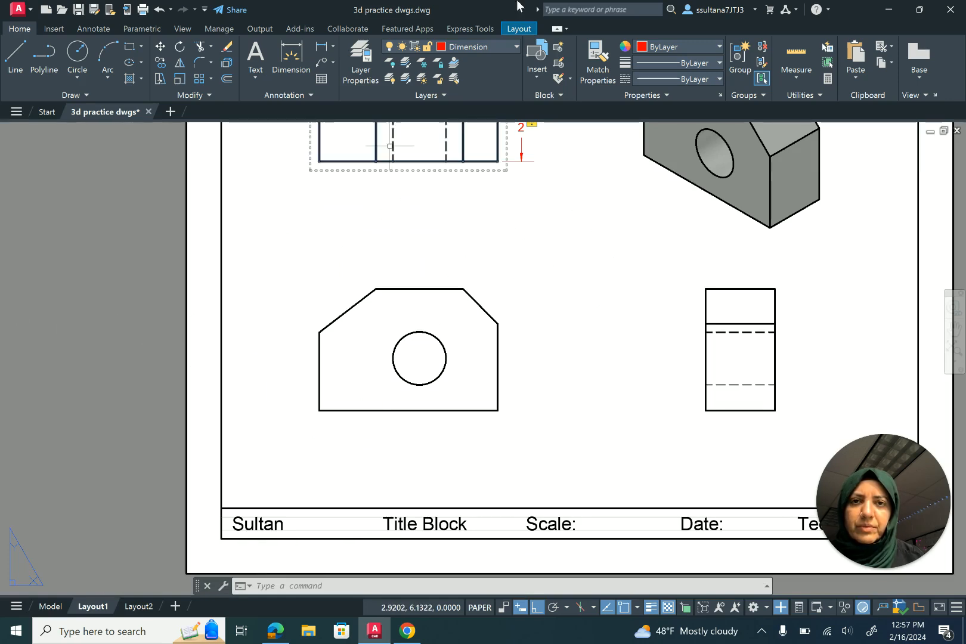
Add a vertical linear dimension for the front view's right edge and move its dimension line farther out from the view
click(322, 51)
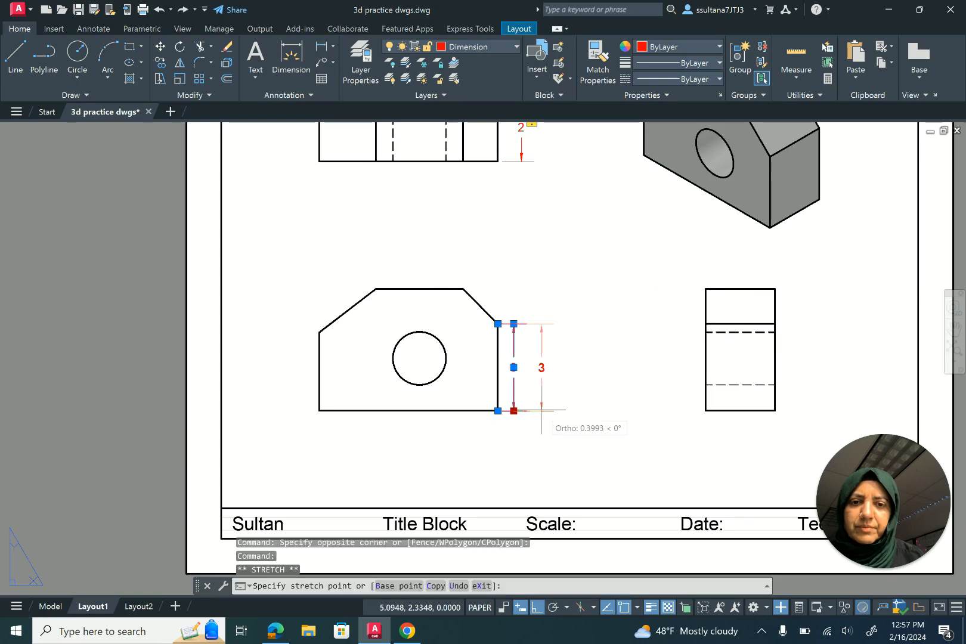
key(Escape)
key(Escape)
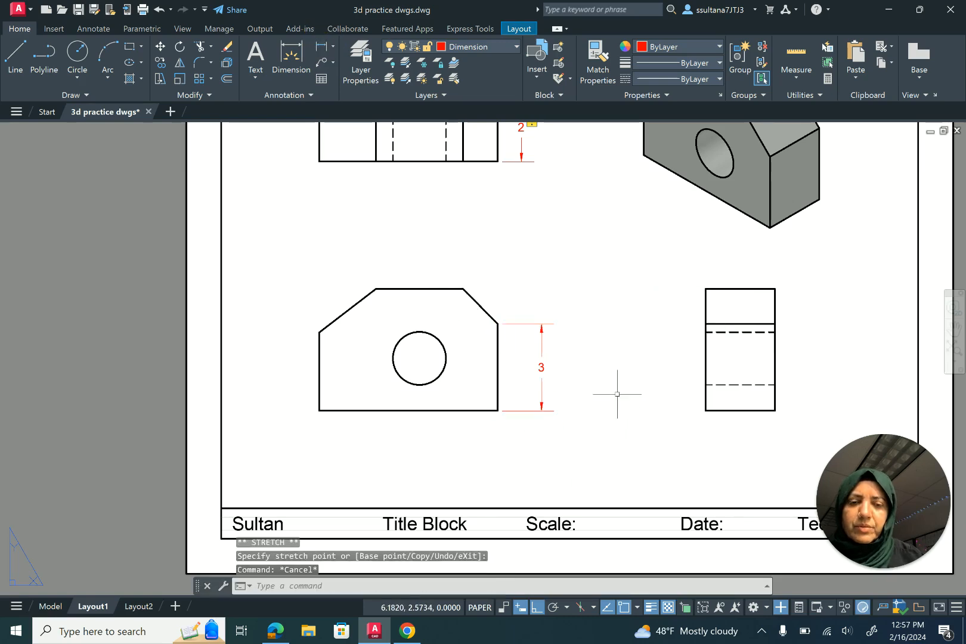
Set the Standard dimension style's linear precision to 0.00
text(DIM)
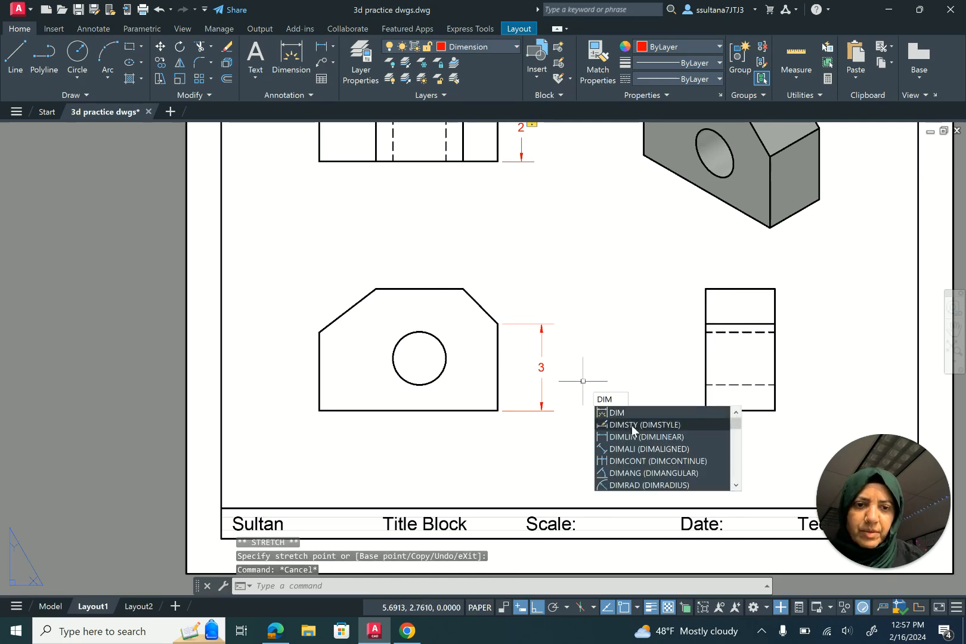
click(637, 424)
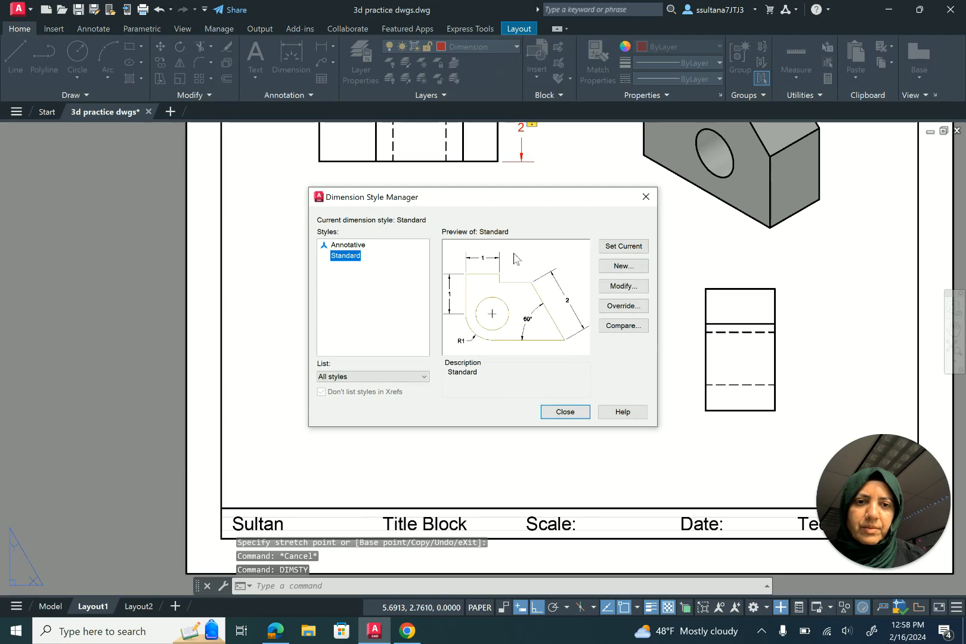
click(641, 288)
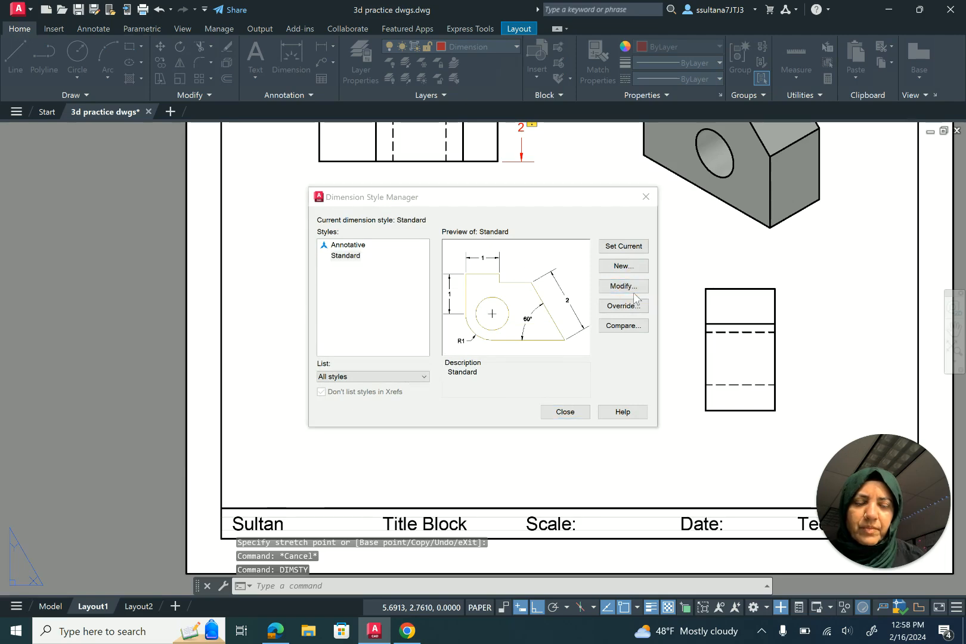
click(467, 186)
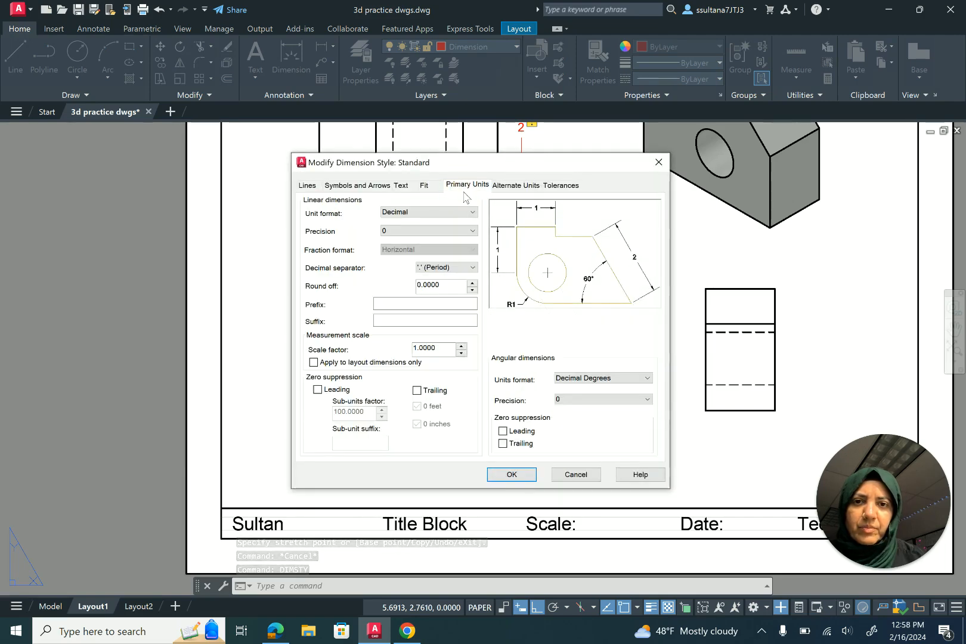
click(472, 232)
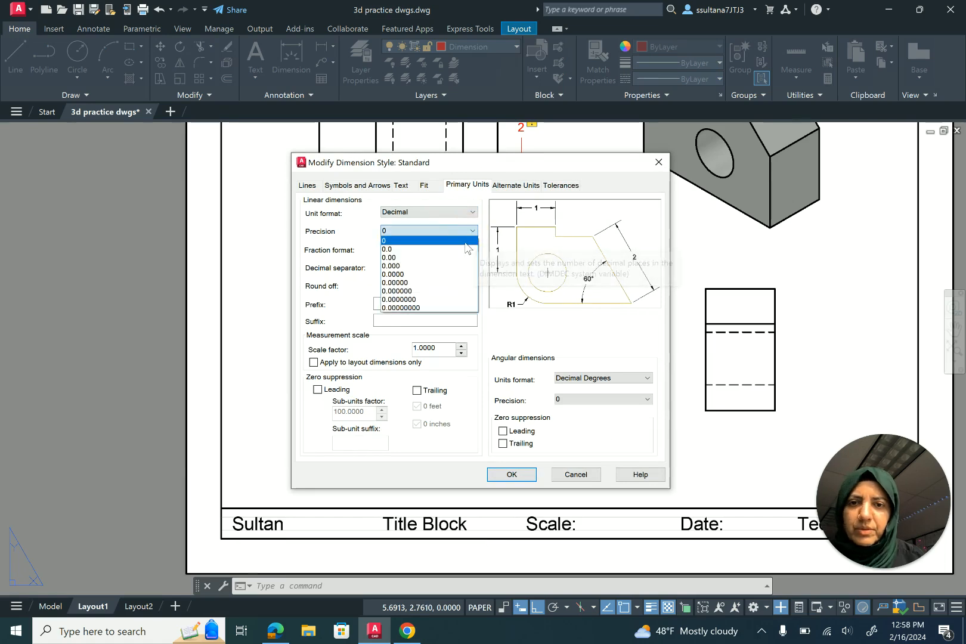
click(451, 258)
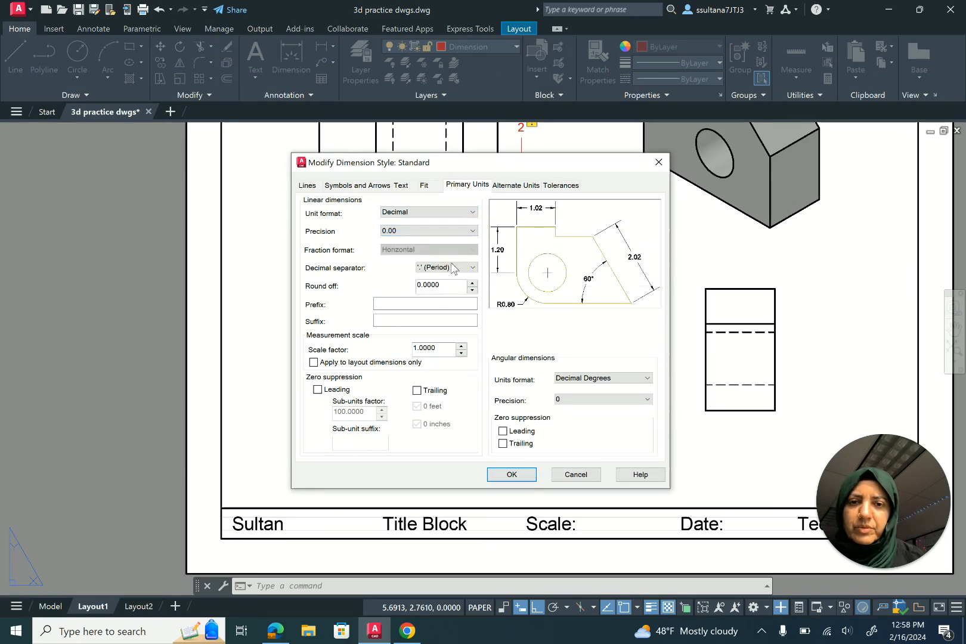
click(512, 475)
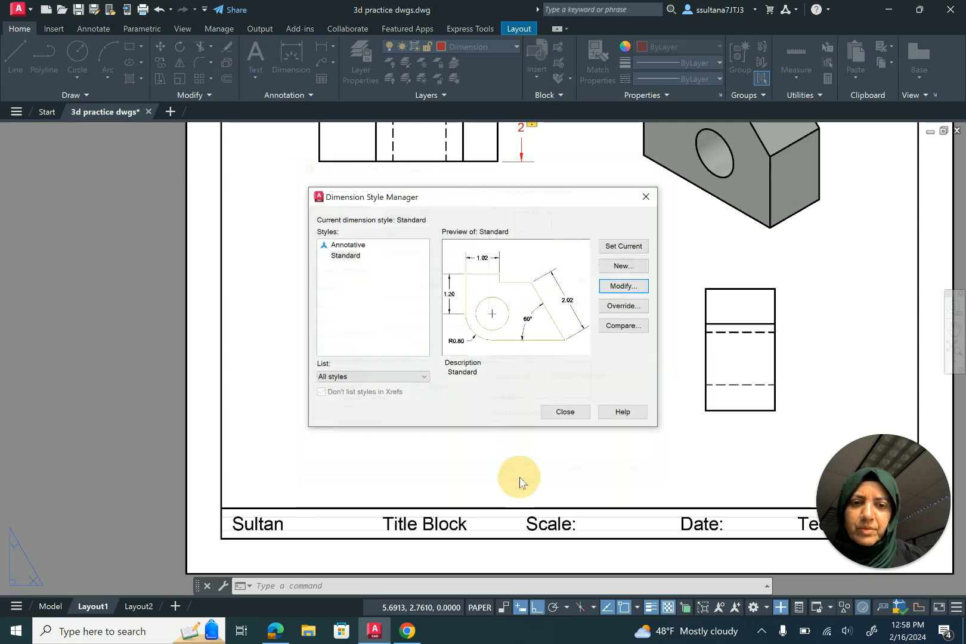
click(573, 418)
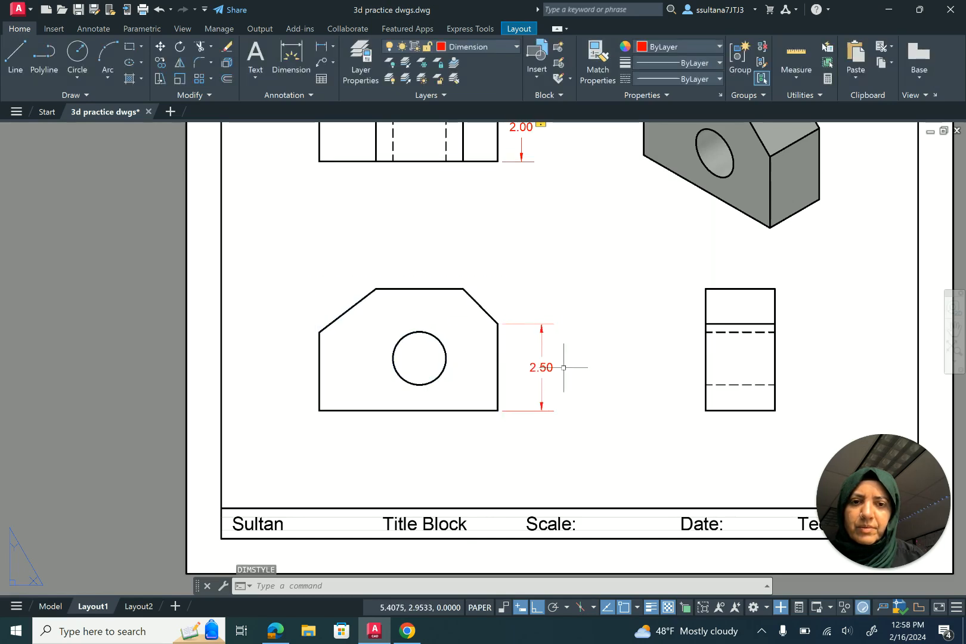
Add a vertical linear dimension from the front view's hole centre to the bottom edge, placed between the view and the right edge's dimension
click(322, 50)
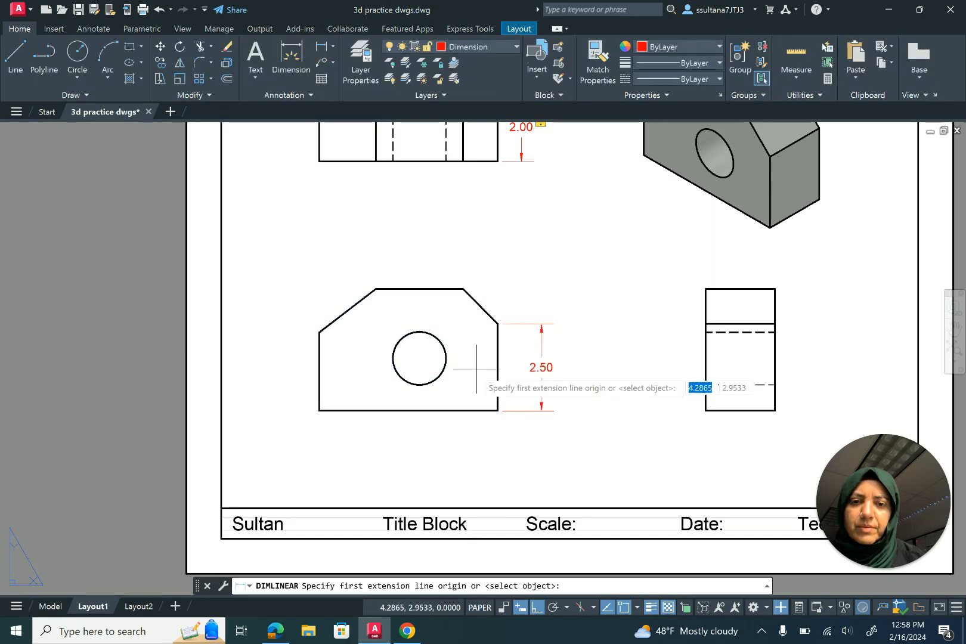
click(420, 358)
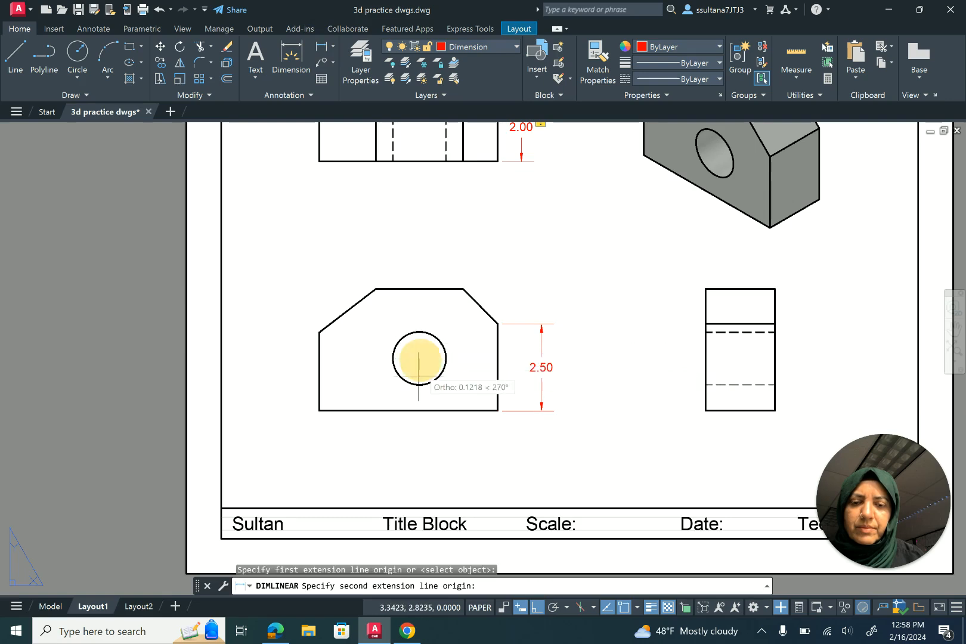
click(422, 410)
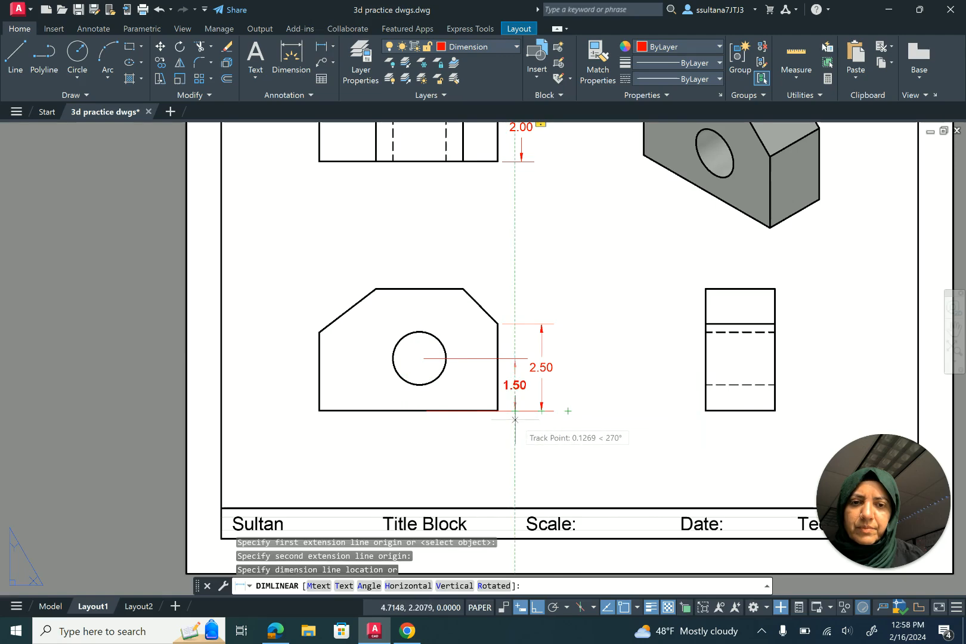
click(514, 420)
scroll(498, 373, up, 4)
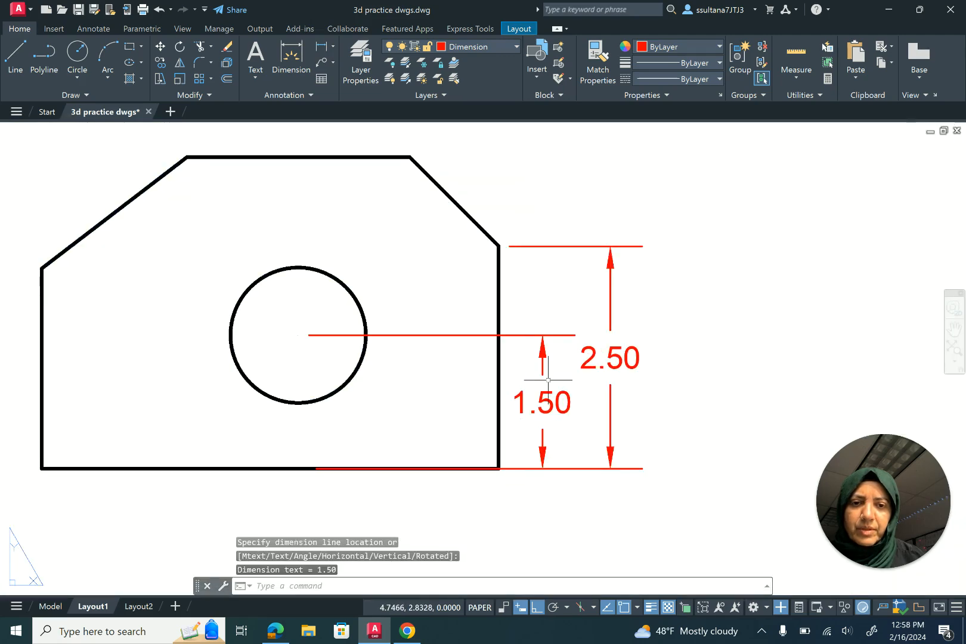
scroll(545, 370, down, 4)
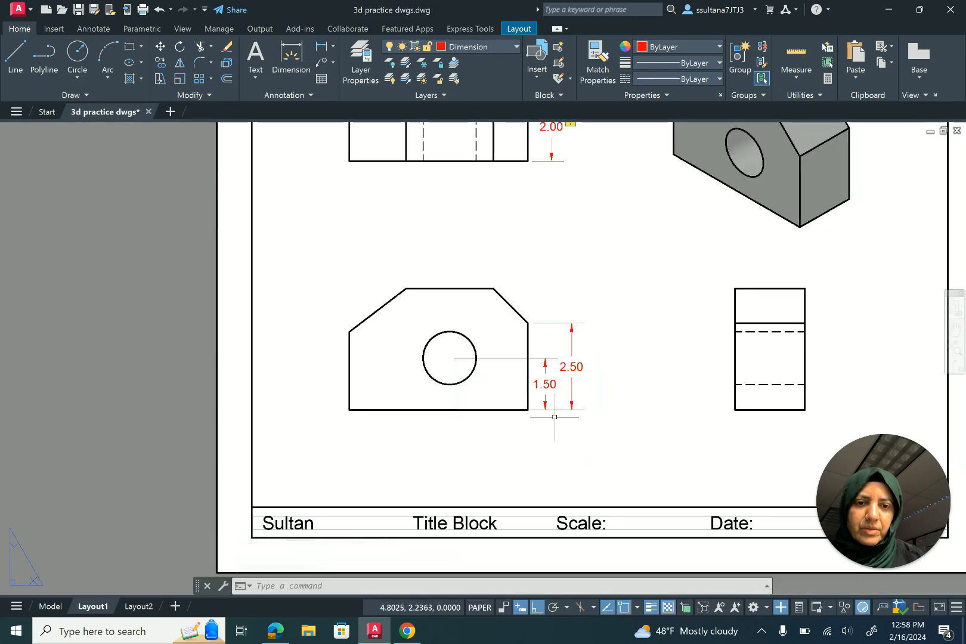
scroll(574, 427, up, 2)
scroll(586, 425, down, 2)
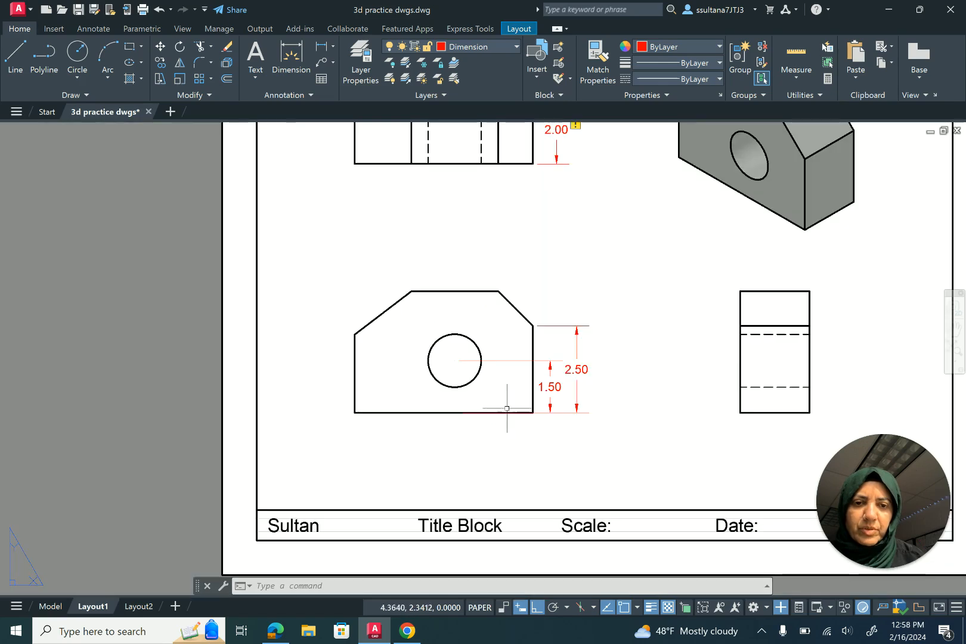
Move the dimension line of the front view's right edge height slightly closer to the hole height dimension
click(575, 414)
click(575, 414)
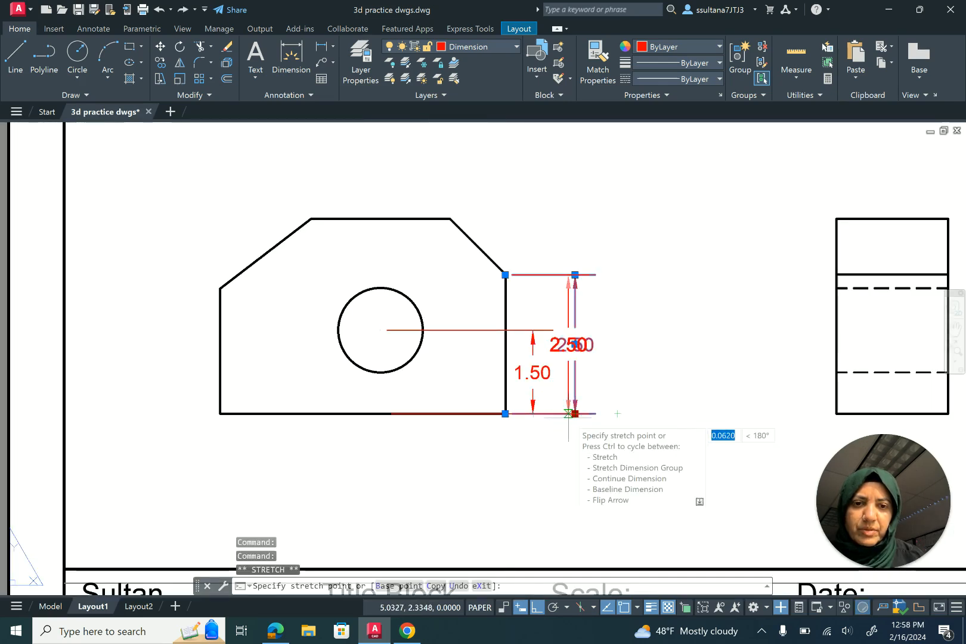
click(569, 414)
Add a vertical linear dimension for the front view's left edge, placed to the left of the view
key(Return)
scroll(668, 466, down, 2)
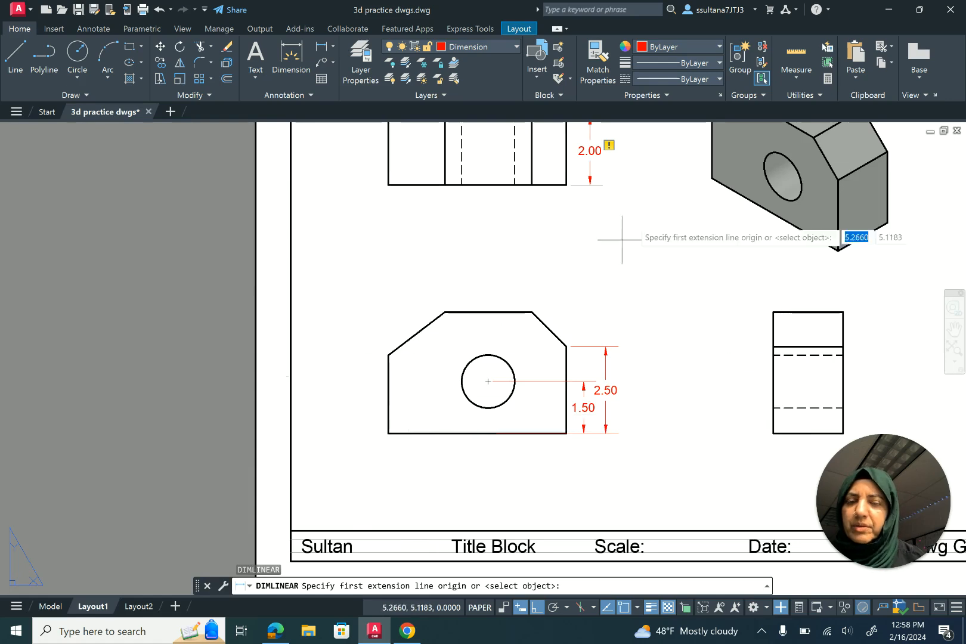
click(322, 47)
click(389, 355)
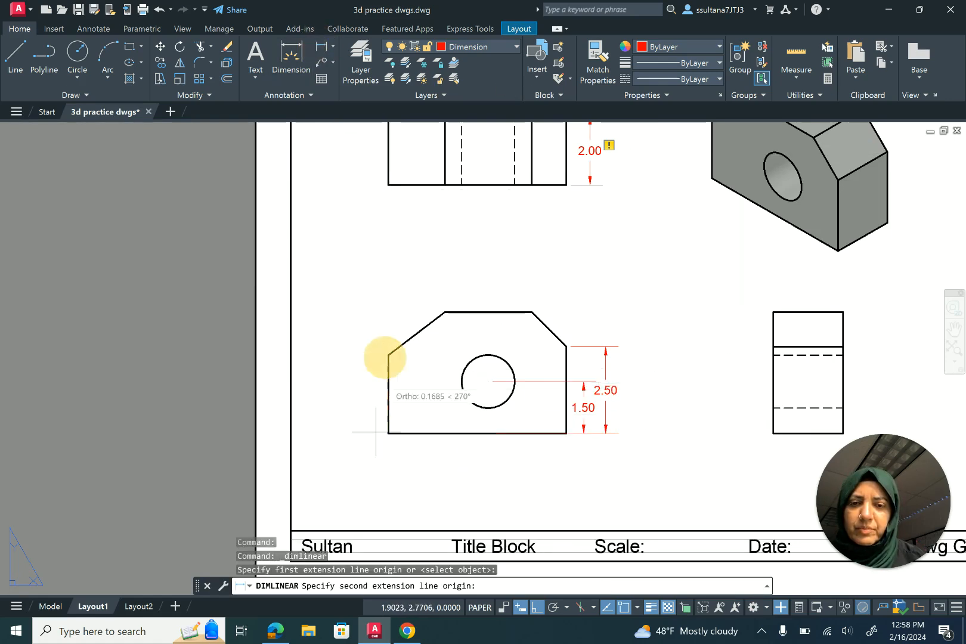
click(389, 433)
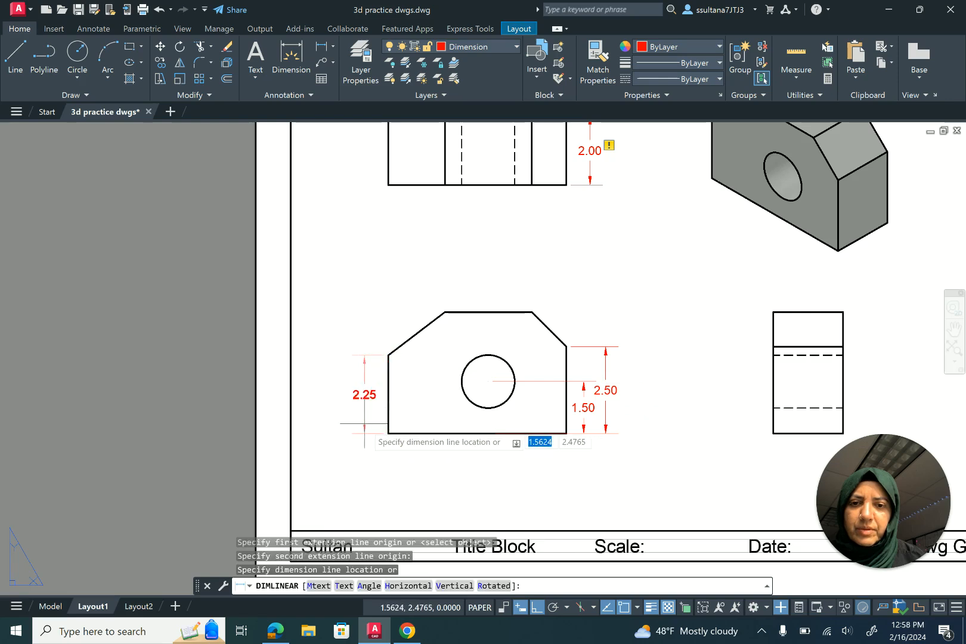
click(365, 425)
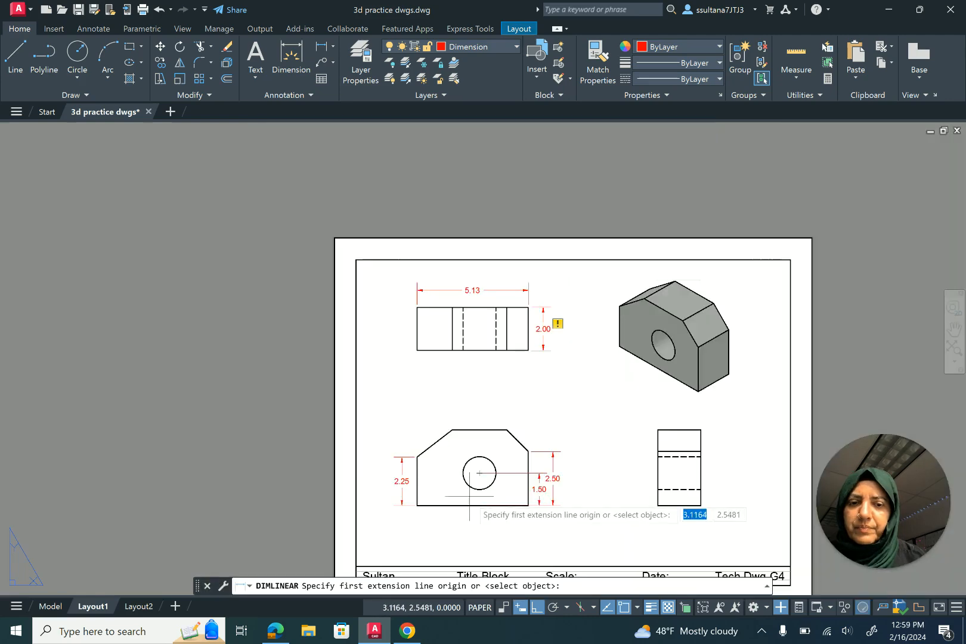
Add a horizontal linear dimension from the front view's left edge to the hole's centreline, placed above the view
scroll(469, 497, up, 2)
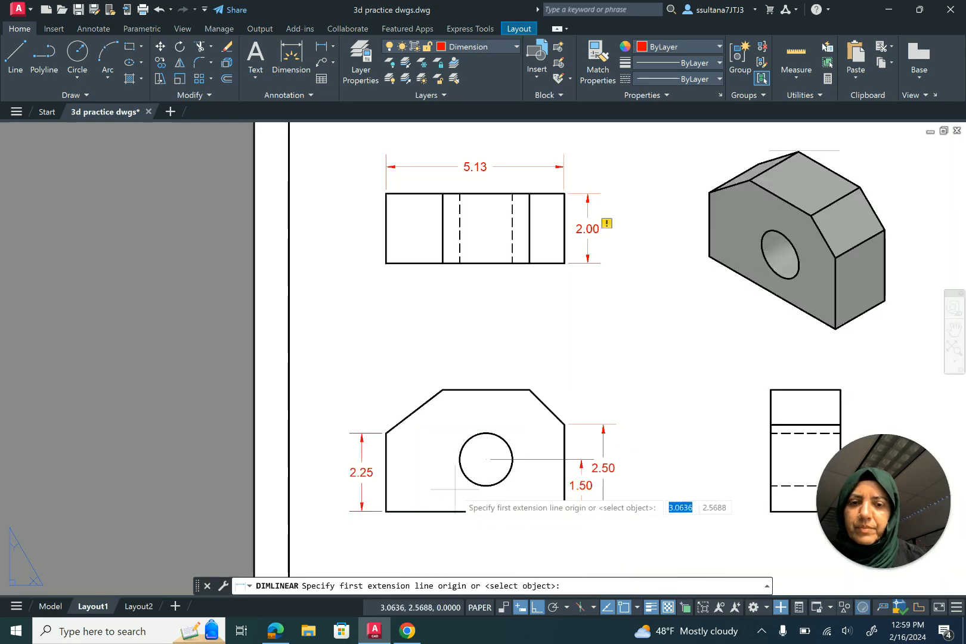
click(486, 432)
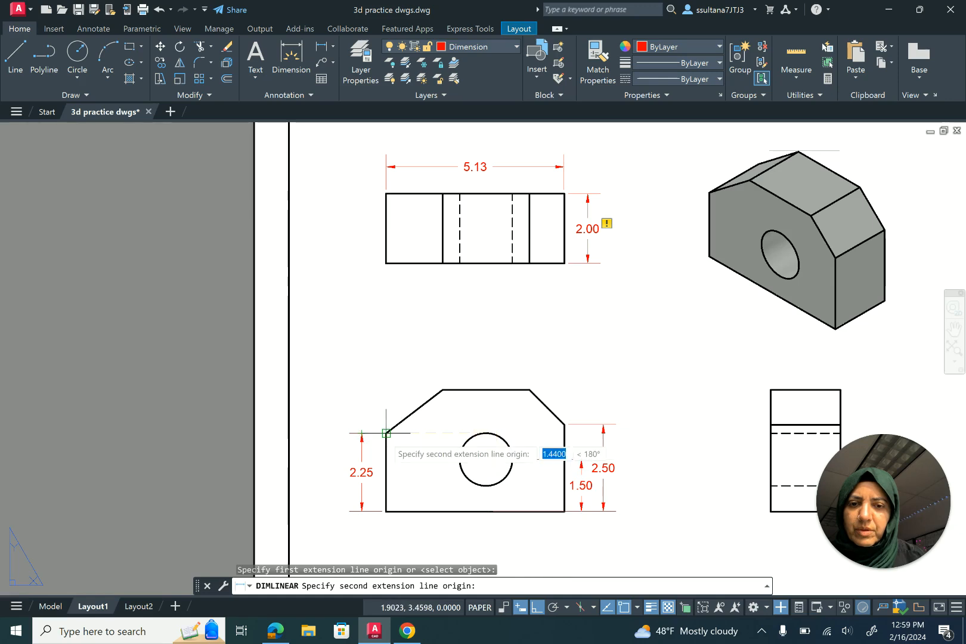
click(386, 433)
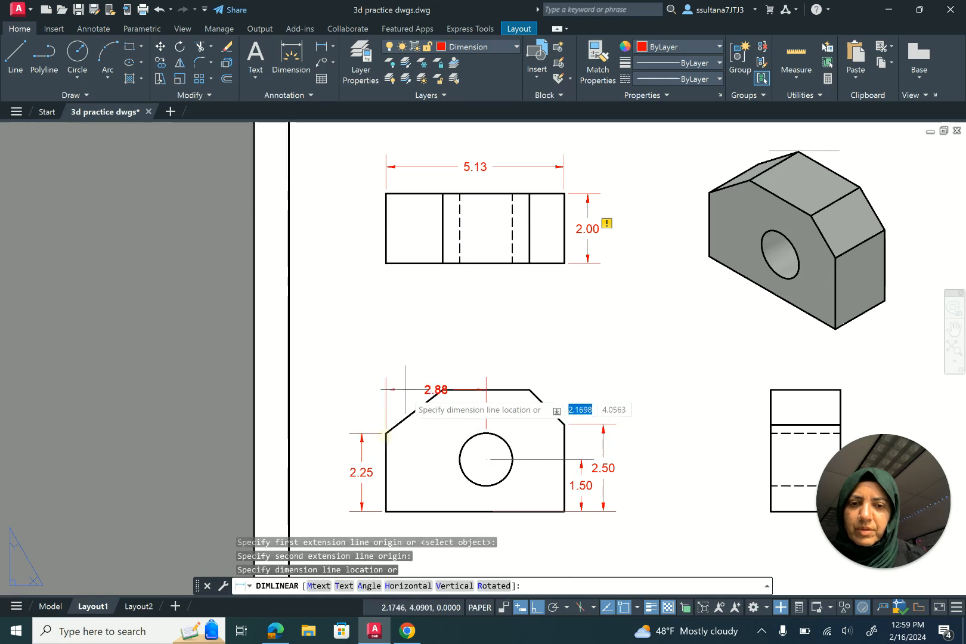
click(396, 357)
scroll(483, 445, up, 2)
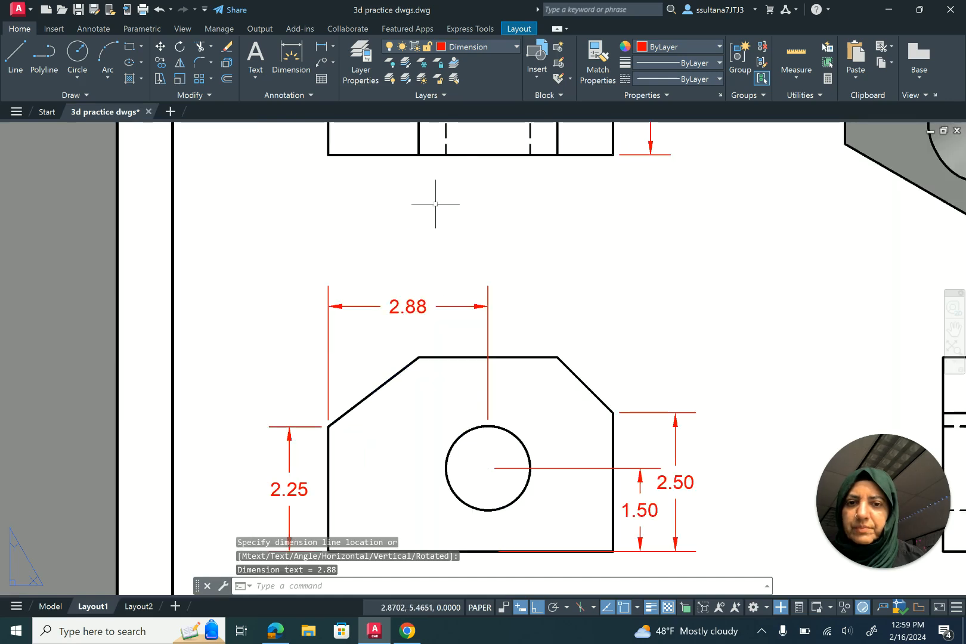
Add a horizontal linear dimension from the hole's centreline to the top edge's left corner, placed just below the left-edge-to-hole dimension
click(325, 51)
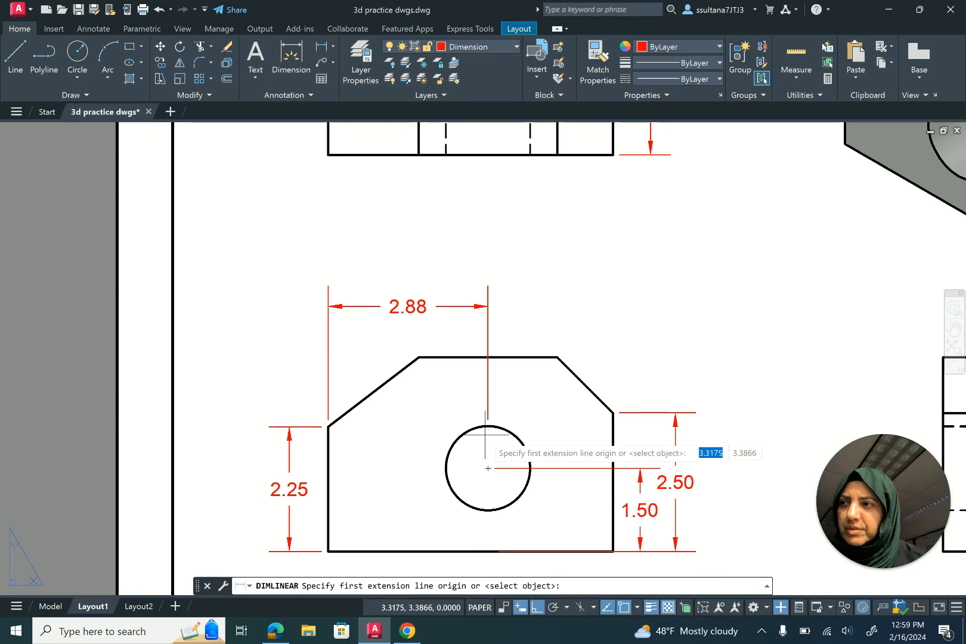
click(488, 358)
click(419, 358)
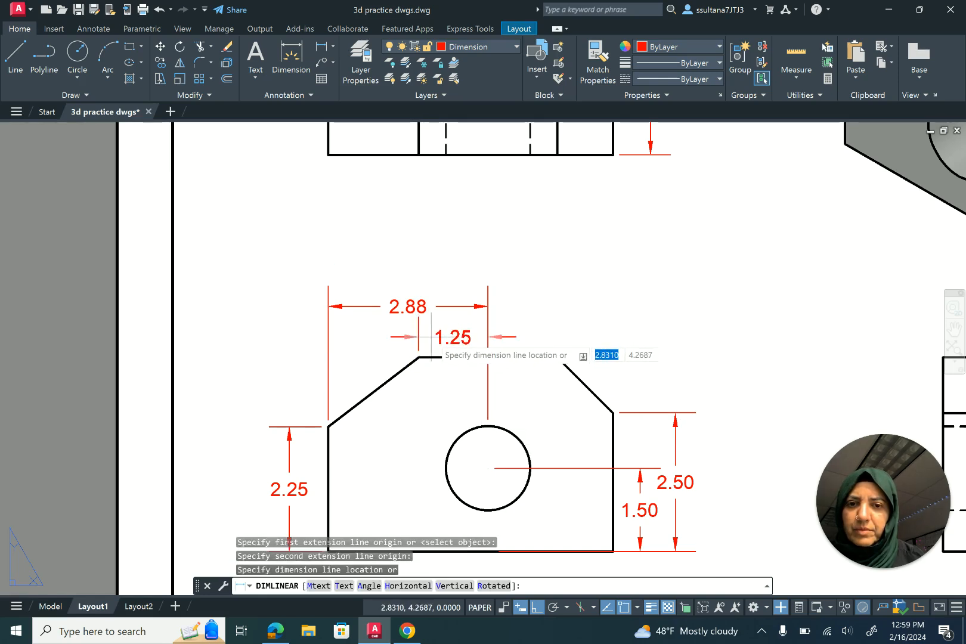
click(431, 337)
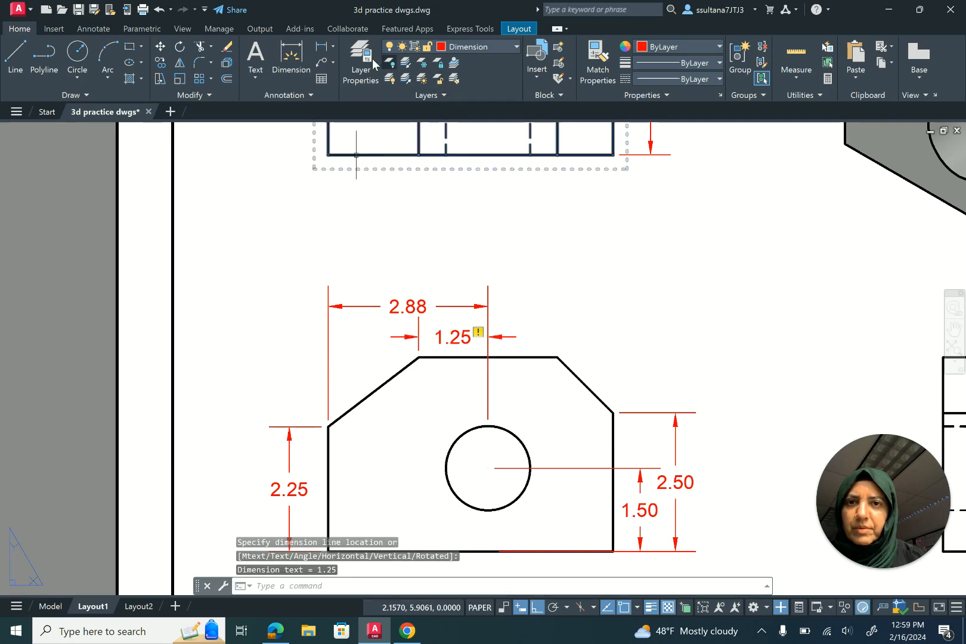
Add a diameter dimension to the front view's hole, placed at its upper left inside the outline
click(320, 48)
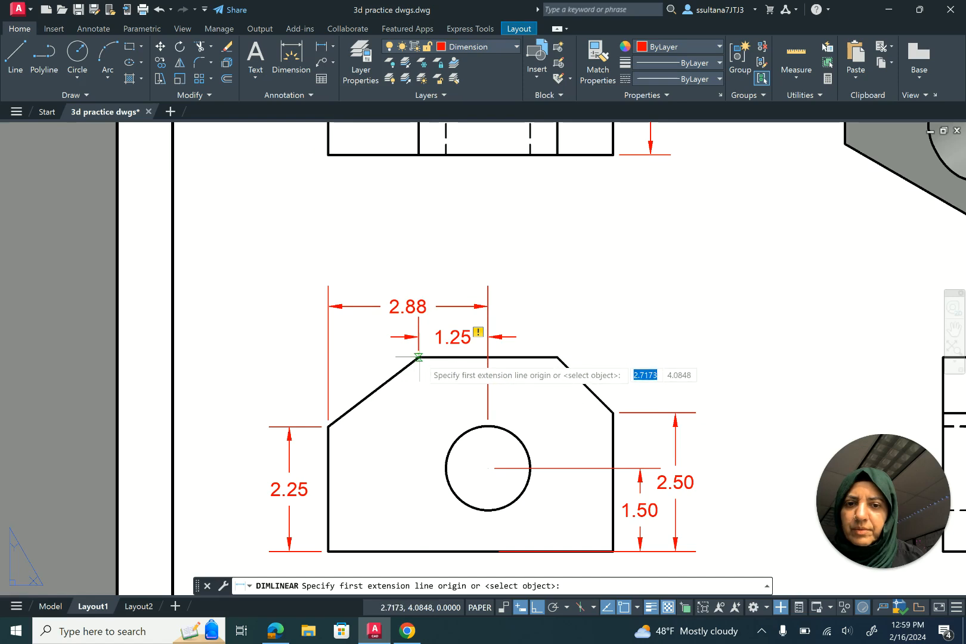
key(Escape)
scroll(271, 456, down, 2)
click(333, 46)
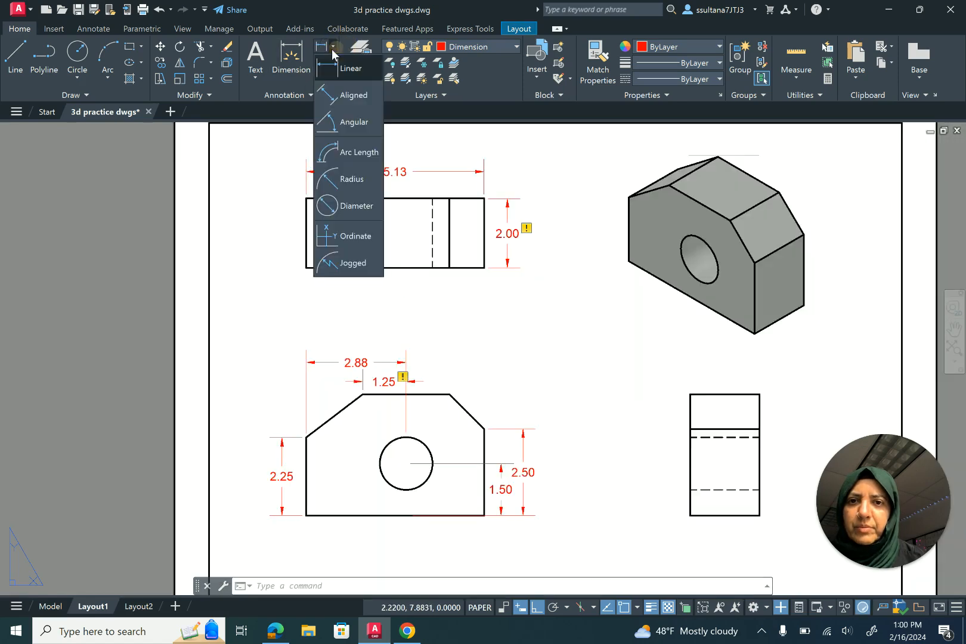
click(352, 206)
click(382, 451)
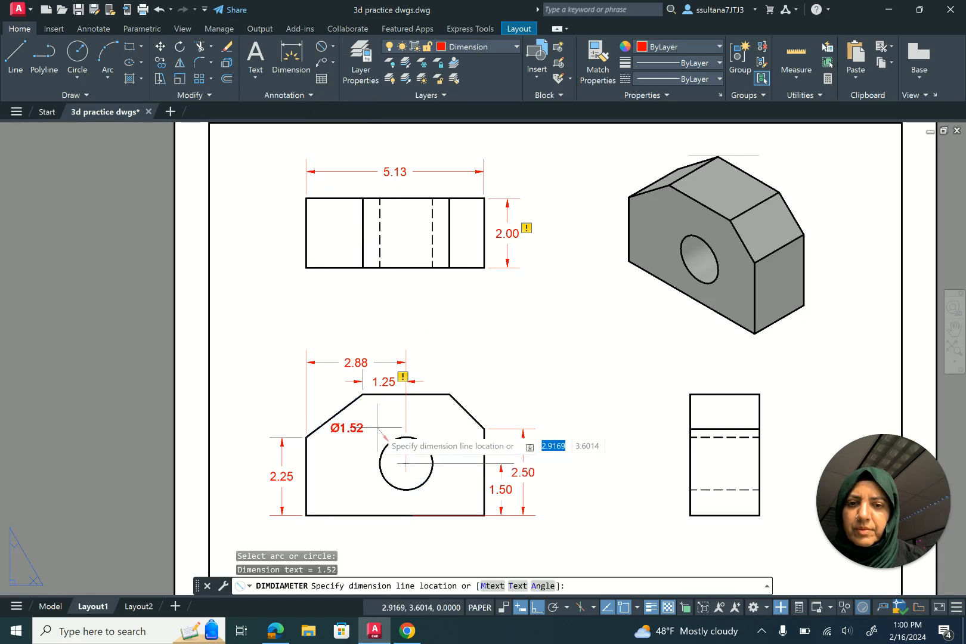
click(379, 428)
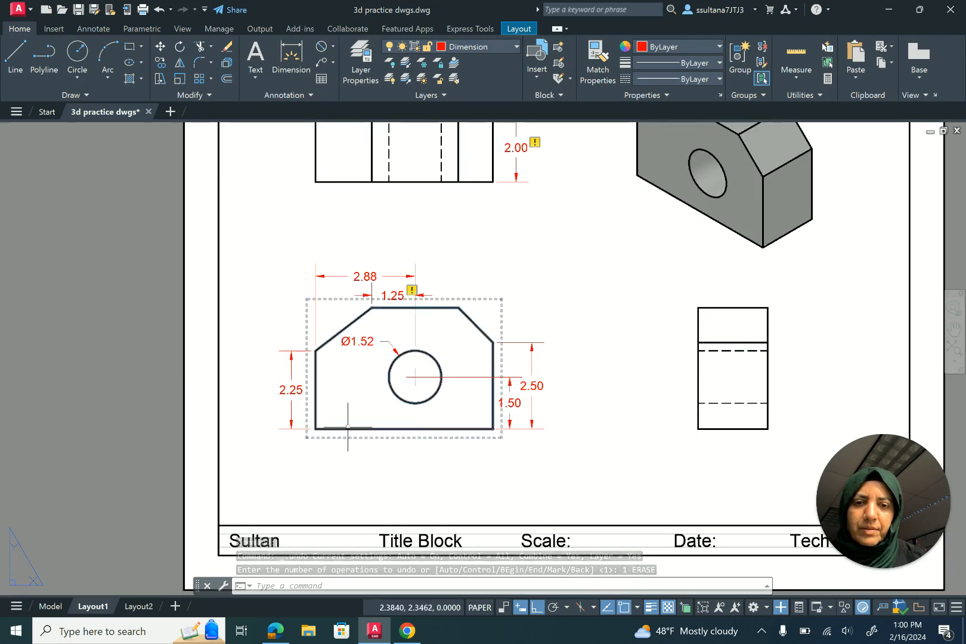
Add the single-line text "Top" just below the top view's left corner, with height .125 and rotation angle 0
scroll(348, 427, down, 2)
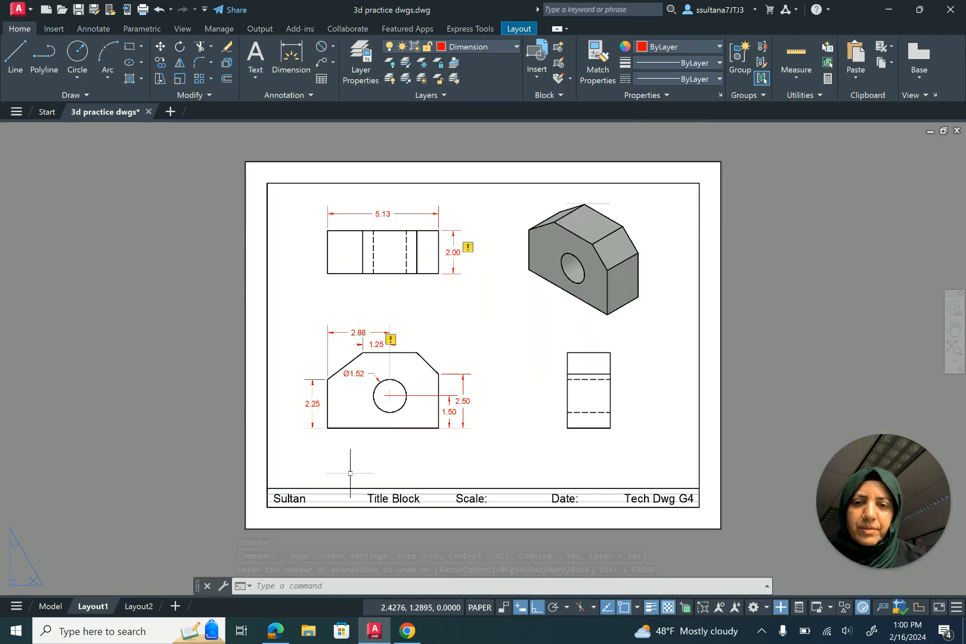
click(253, 77)
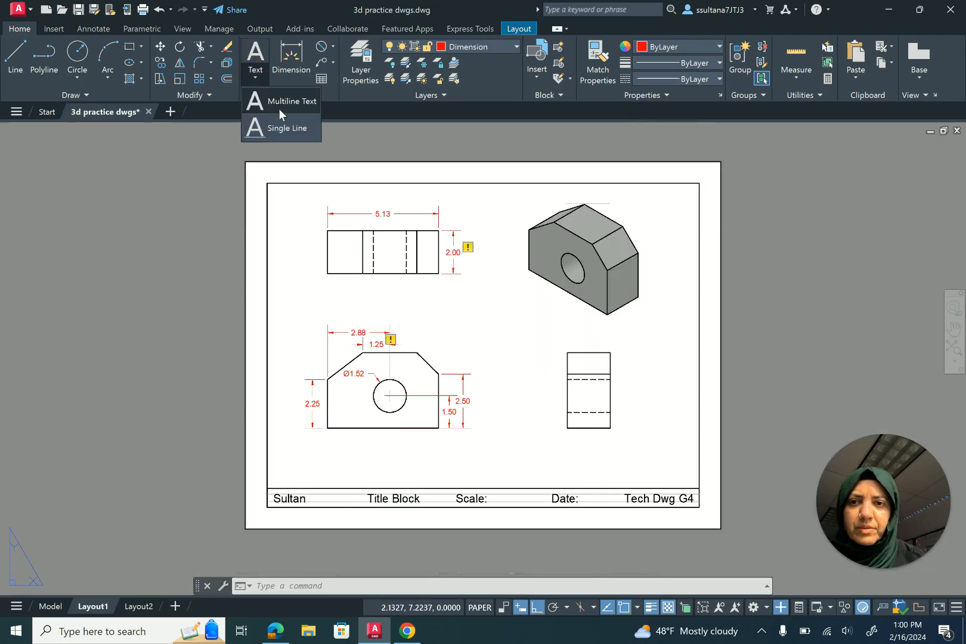
click(278, 130)
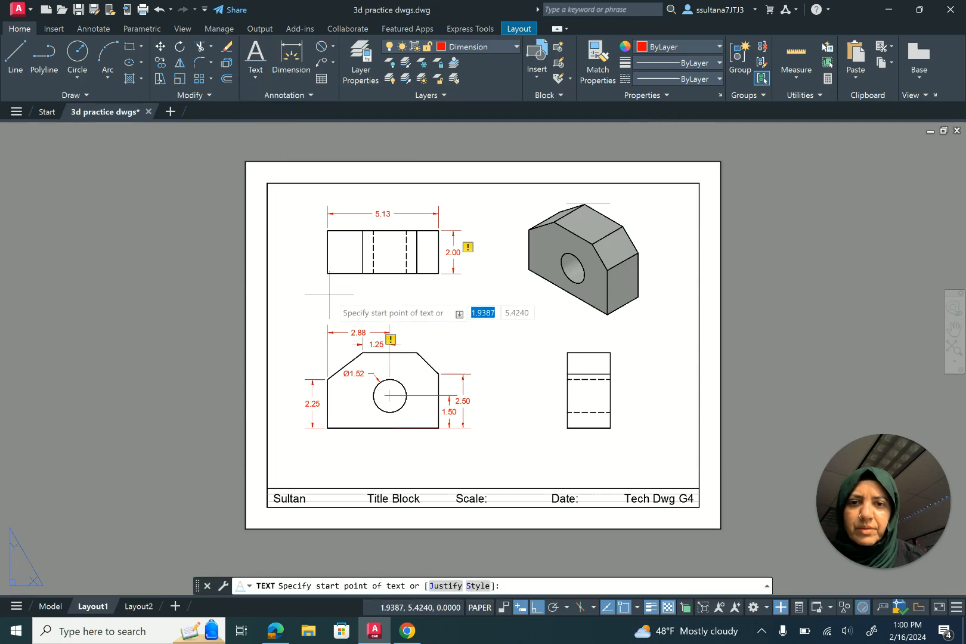
scroll(327, 294, up, 4)
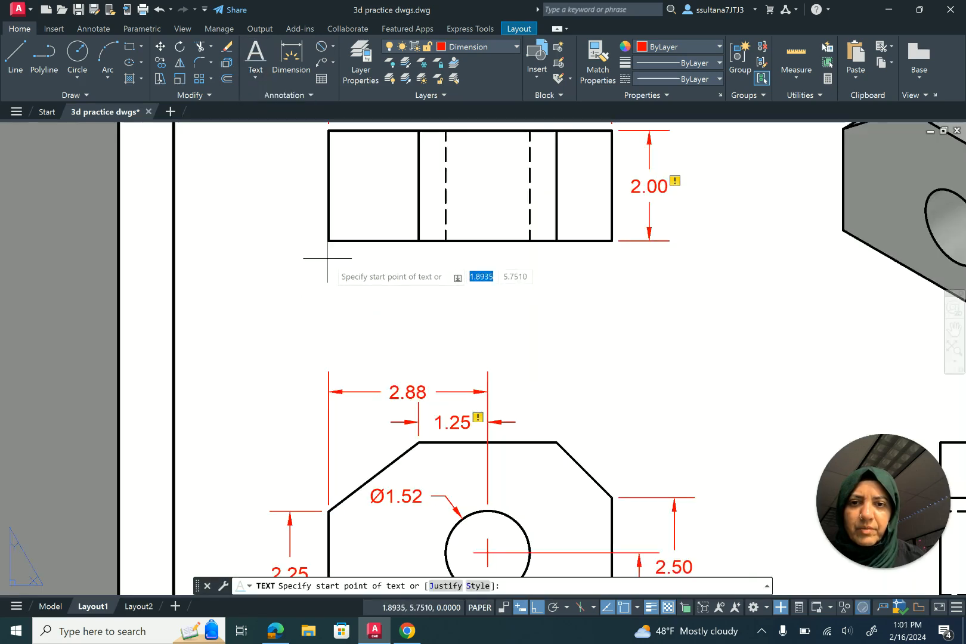
click(329, 290)
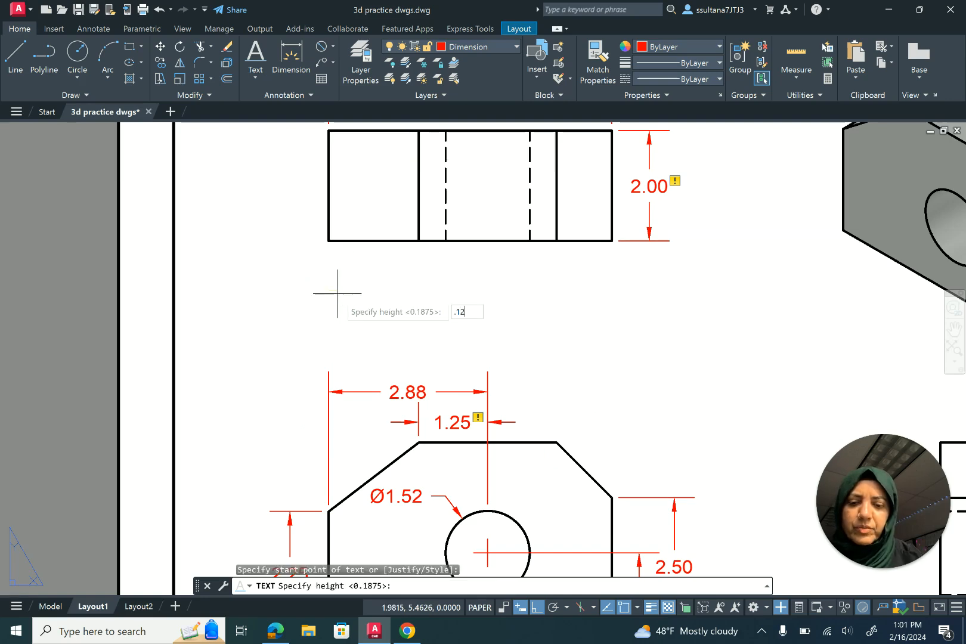
text(.125)
key(Return)
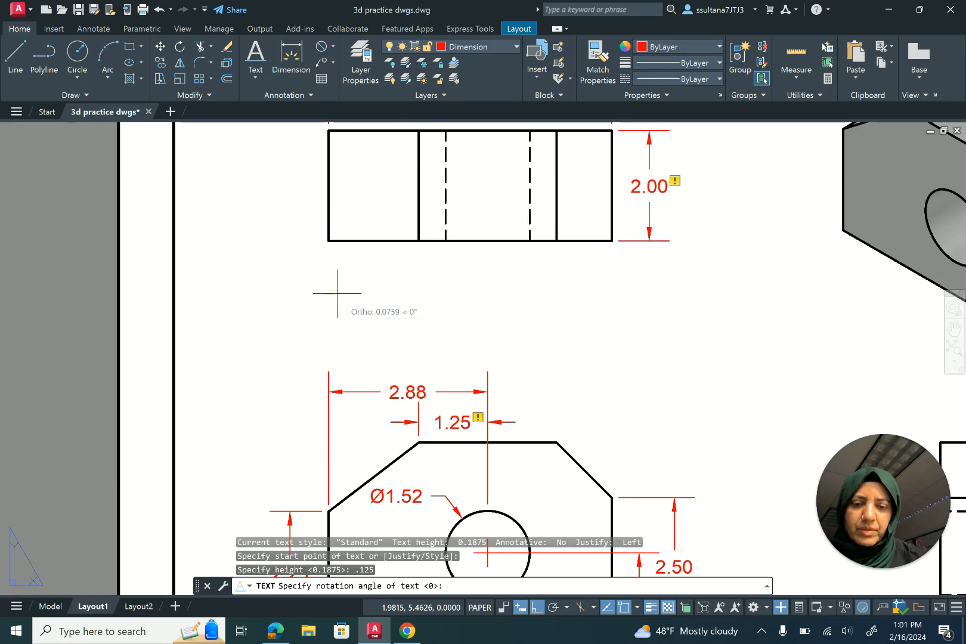
key(Return)
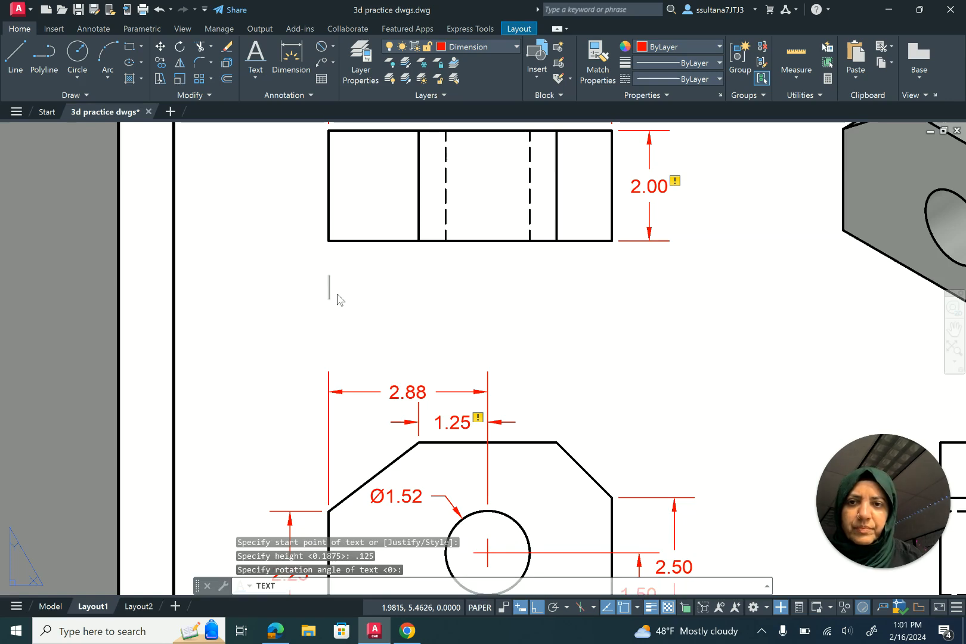
text(Top)
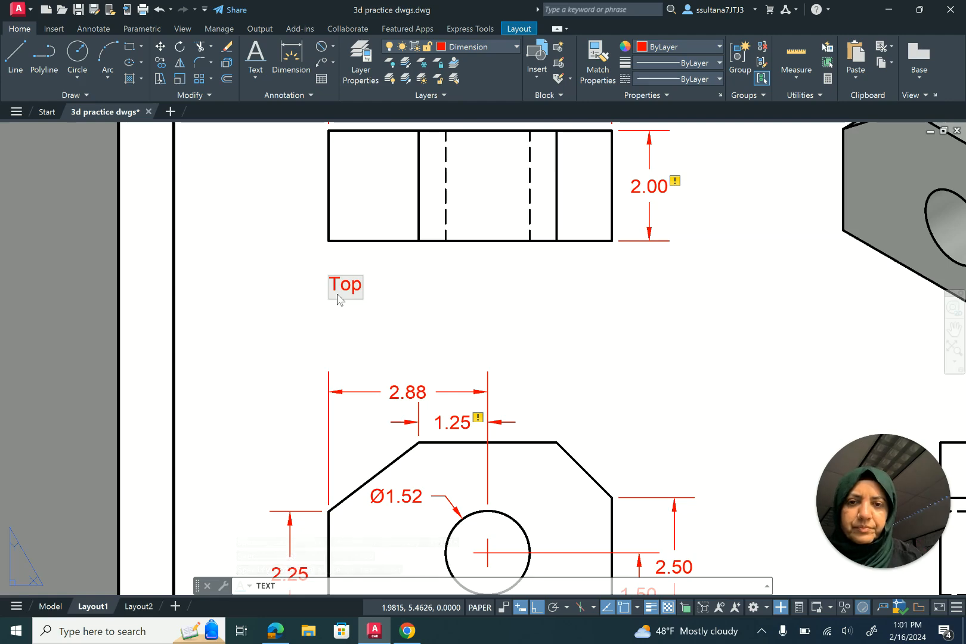
click(405, 292)
Add the labels "Front" below the front view's left corner and "Right" below the right view's left corner, finishing the single-line text
scroll(393, 292, down, 4)
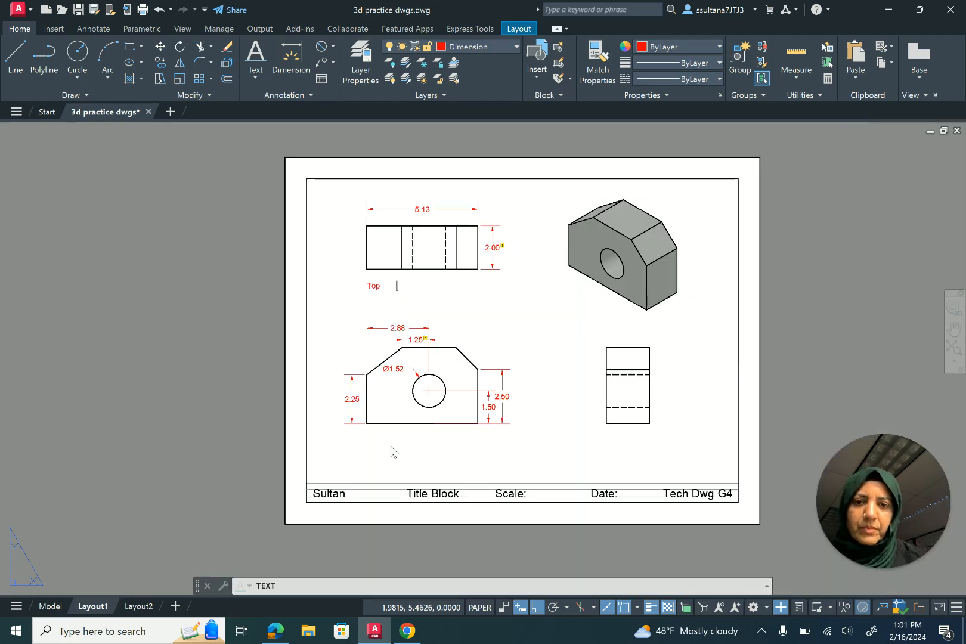
scroll(384, 449, up, 2)
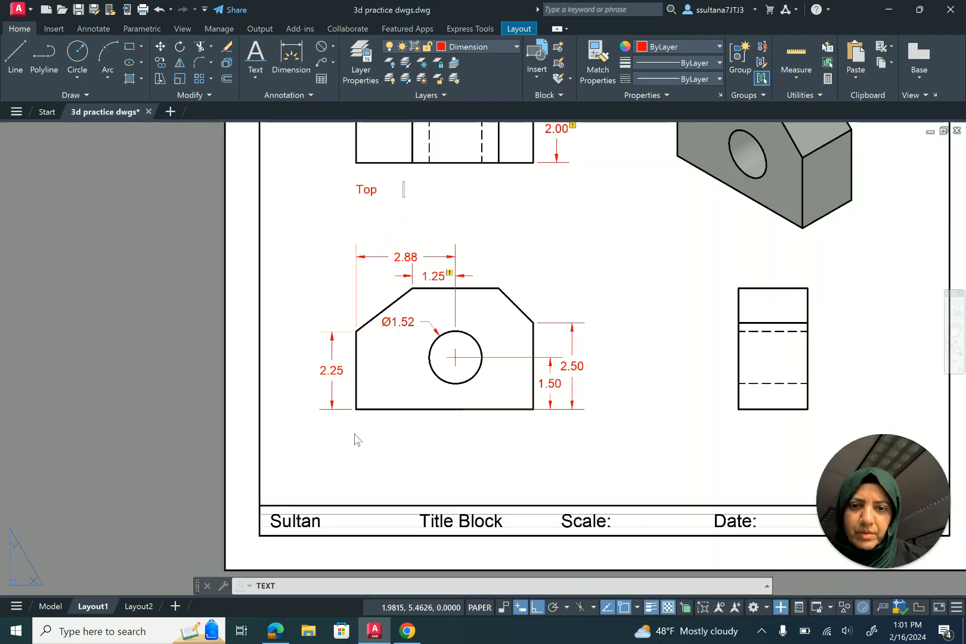
click(739, 428)
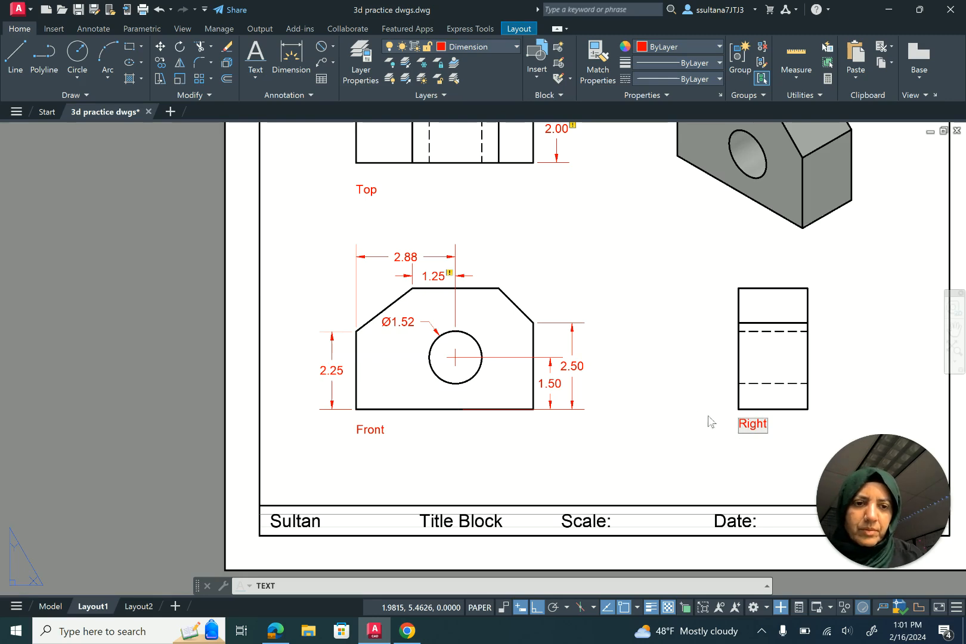
click(749, 457)
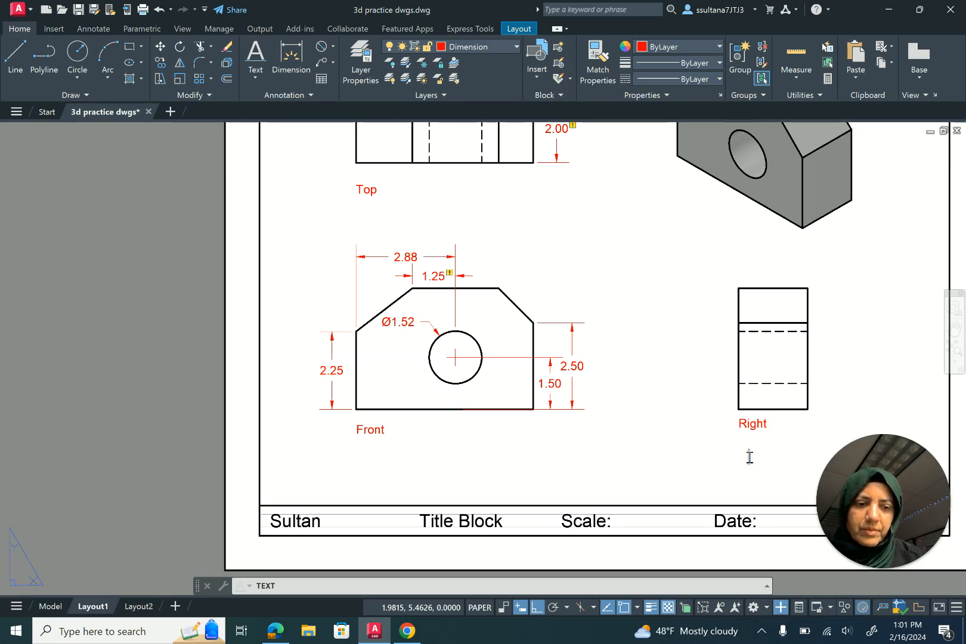
key(Return)
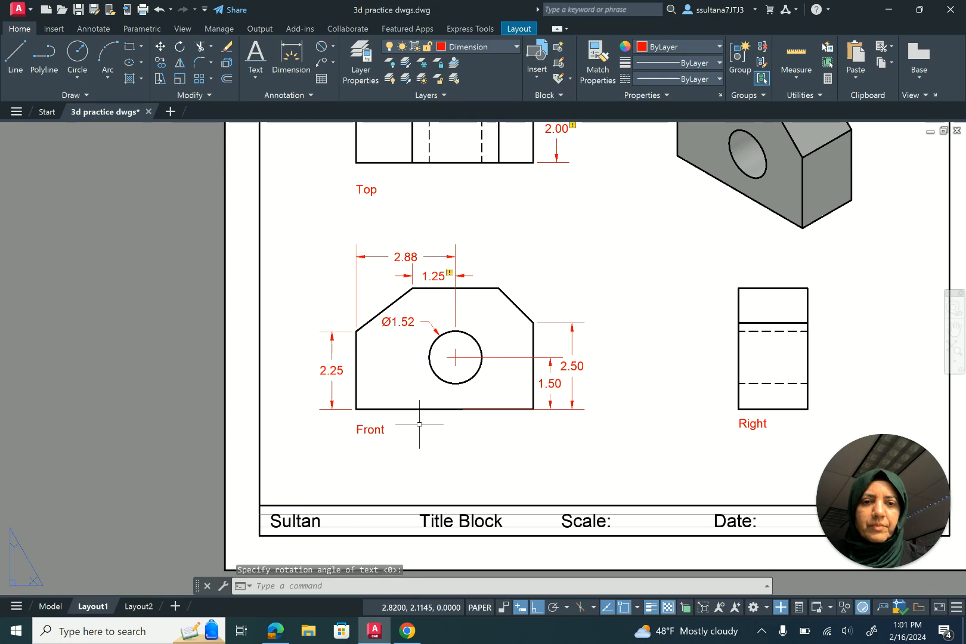
Replace the "Title Block" placeholder text in the title block with "3d dwg 1"
scroll(420, 424, down, 2)
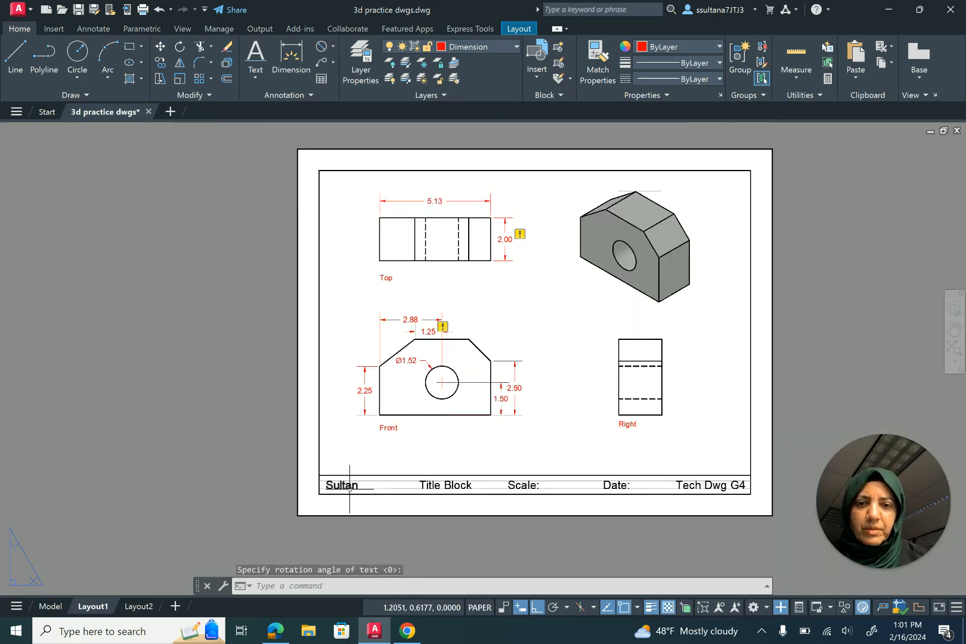
scroll(349, 489, up, 2)
double_click(517, 483)
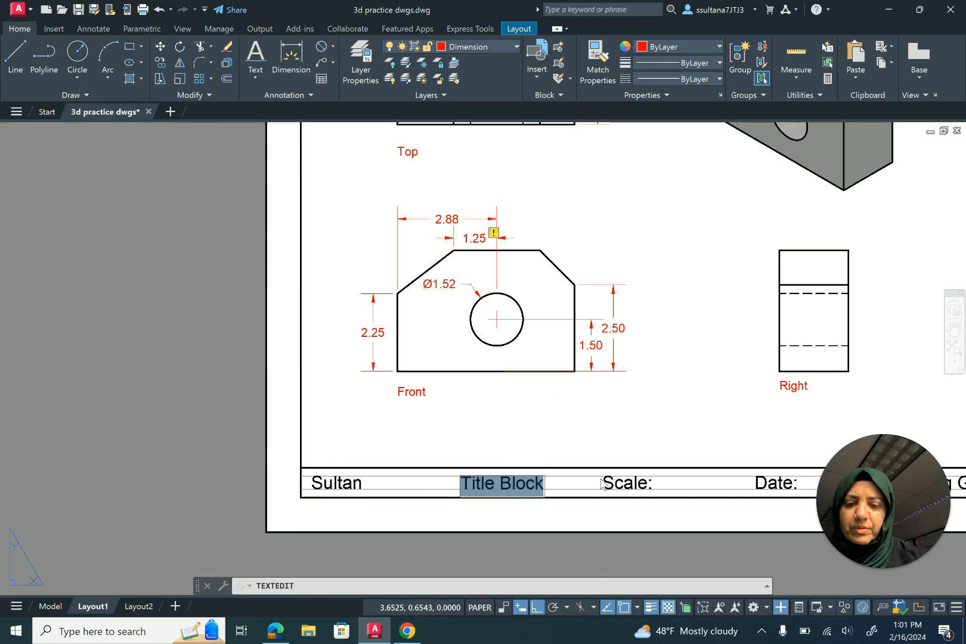
text(3d dwg 1)
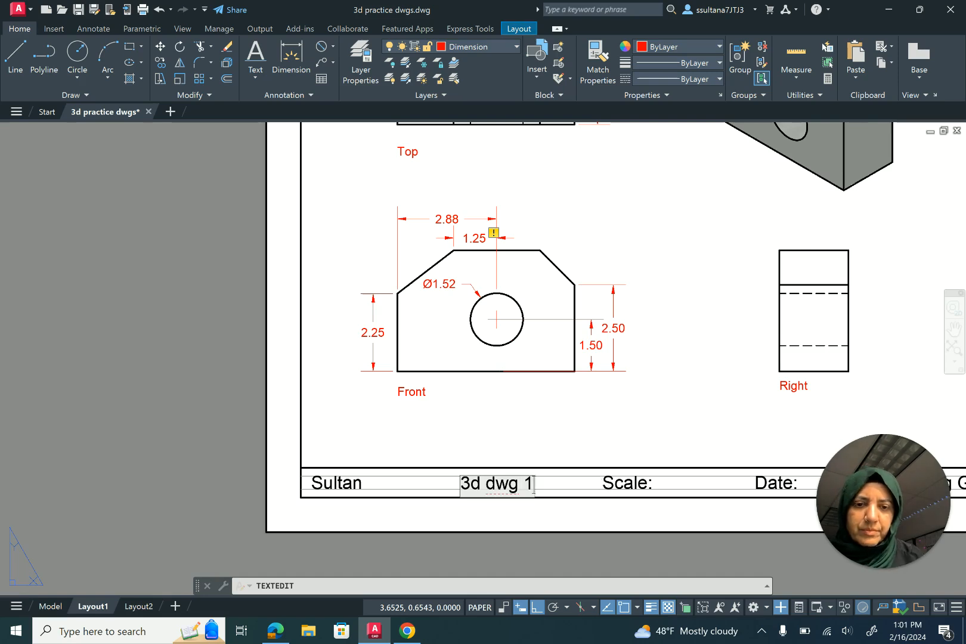
click(579, 504)
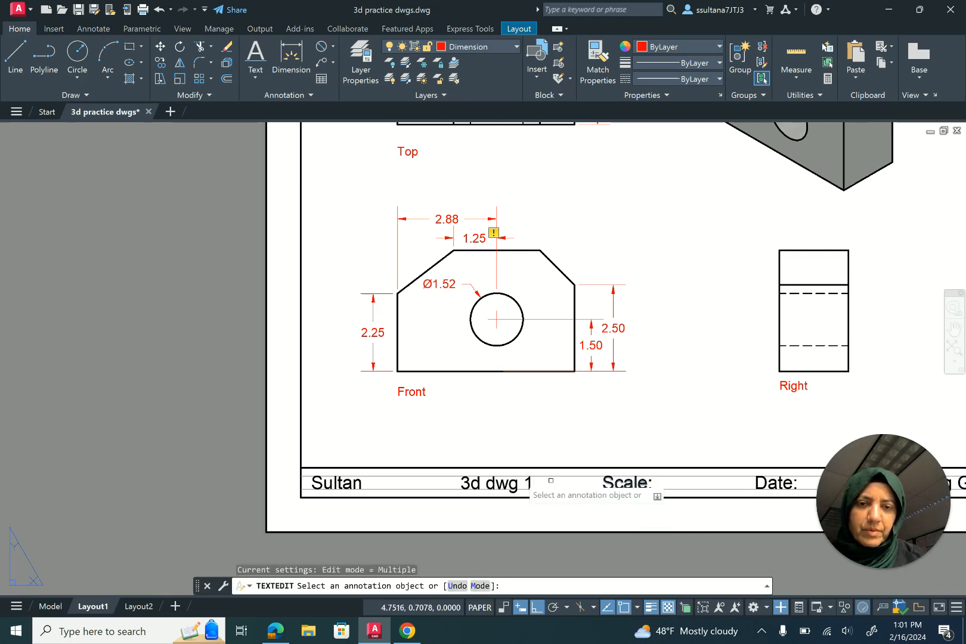
scroll(190, 422, down, 4)
key(Escape)
scroll(292, 403, up, 4)
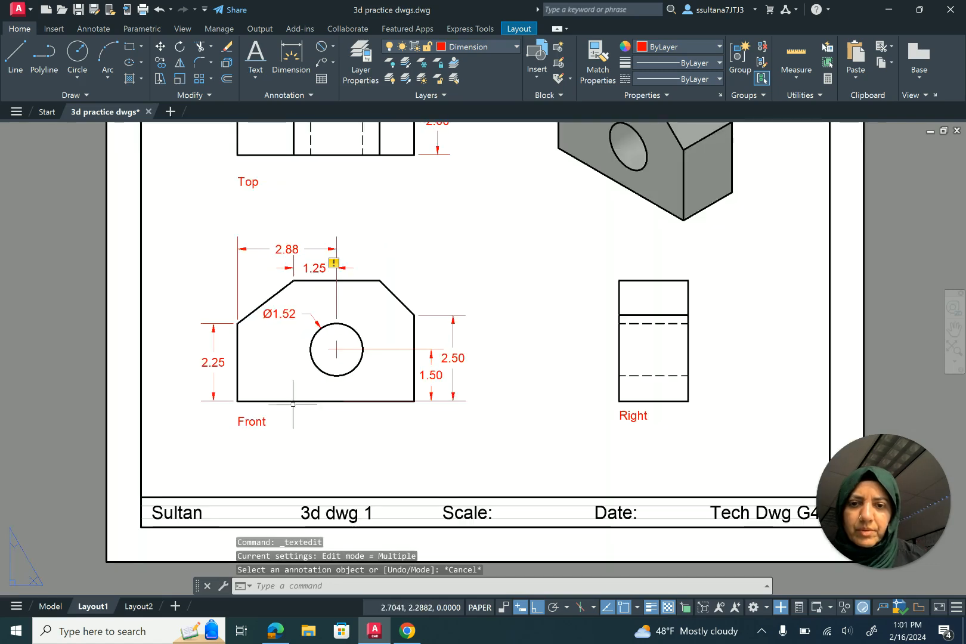
Check which scale is selected in the front view's list of view scales
click(358, 344)
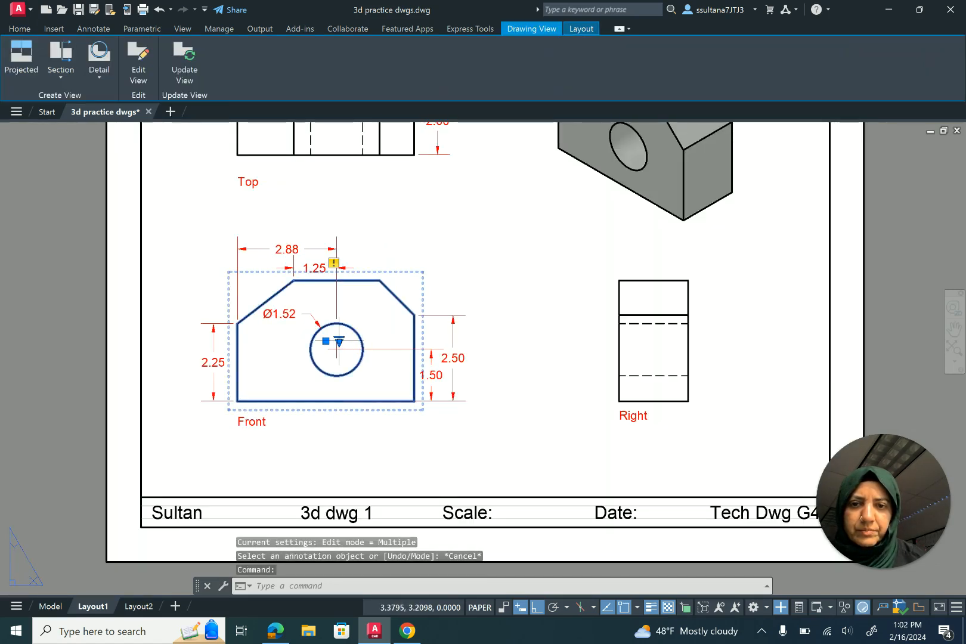
click(339, 342)
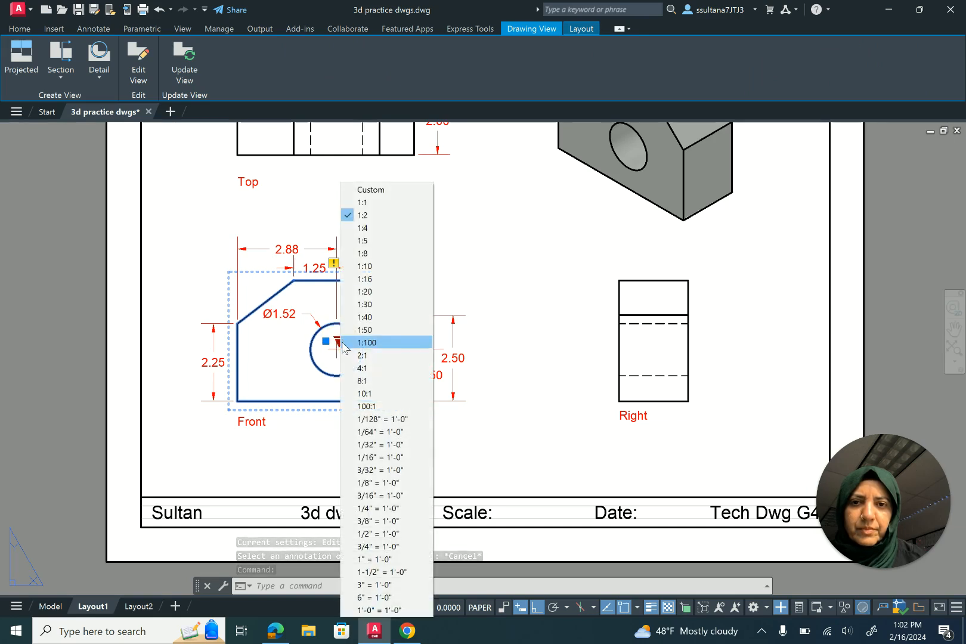
click(390, 215)
key(Escape)
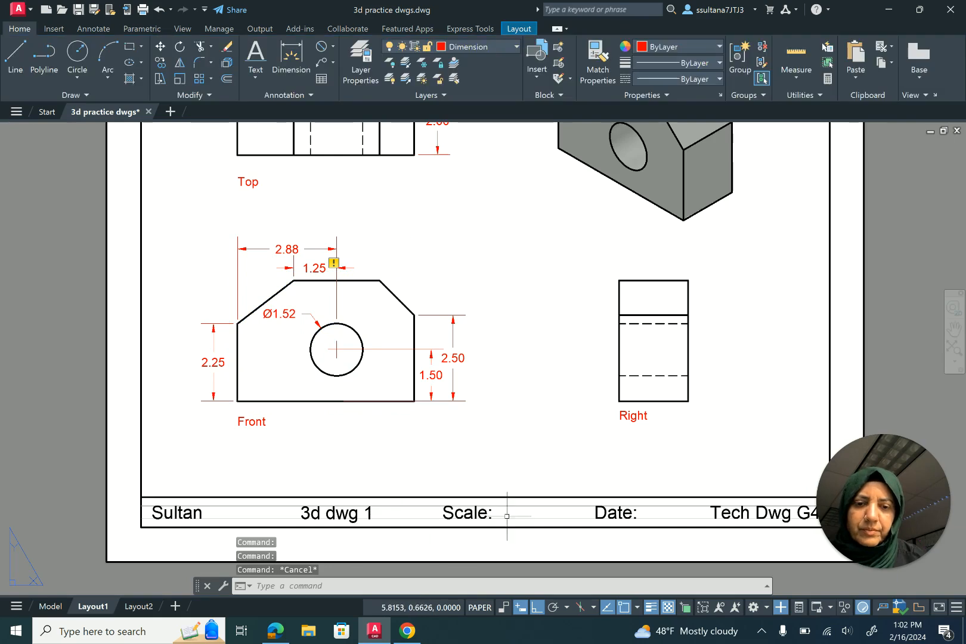
Complete the title block's scale entry so that it reads "Scale: 1:2"
double_click(485, 518)
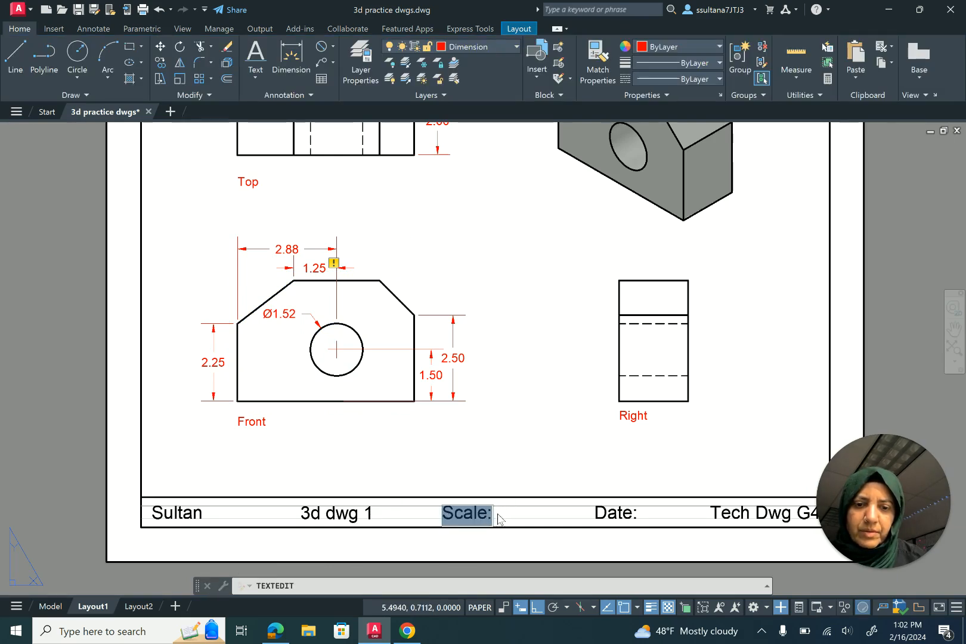
key(Return)
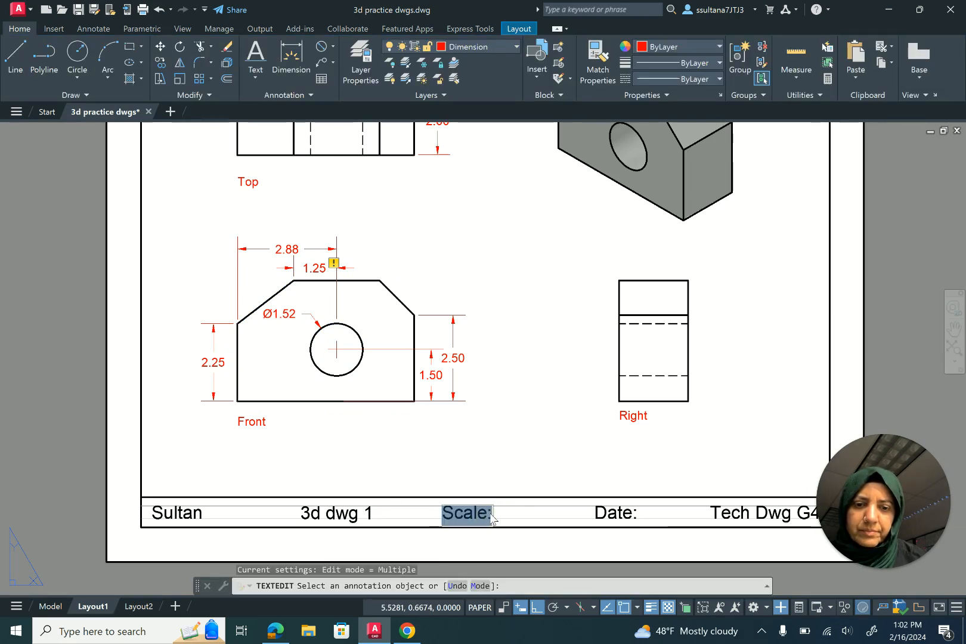
click(489, 517)
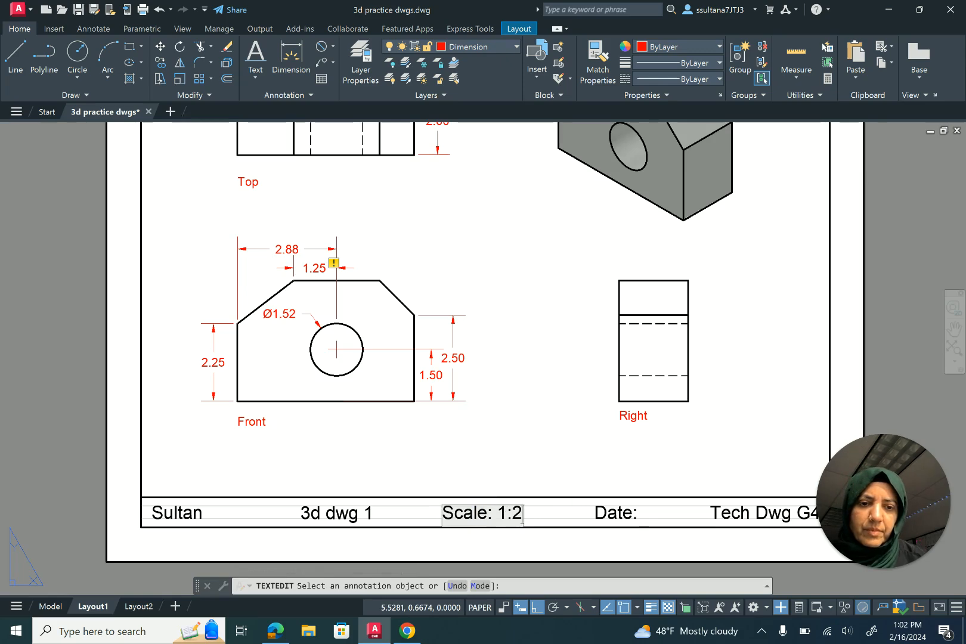
key(Return)
scroll(447, 474, down, 2)
key(Escape)
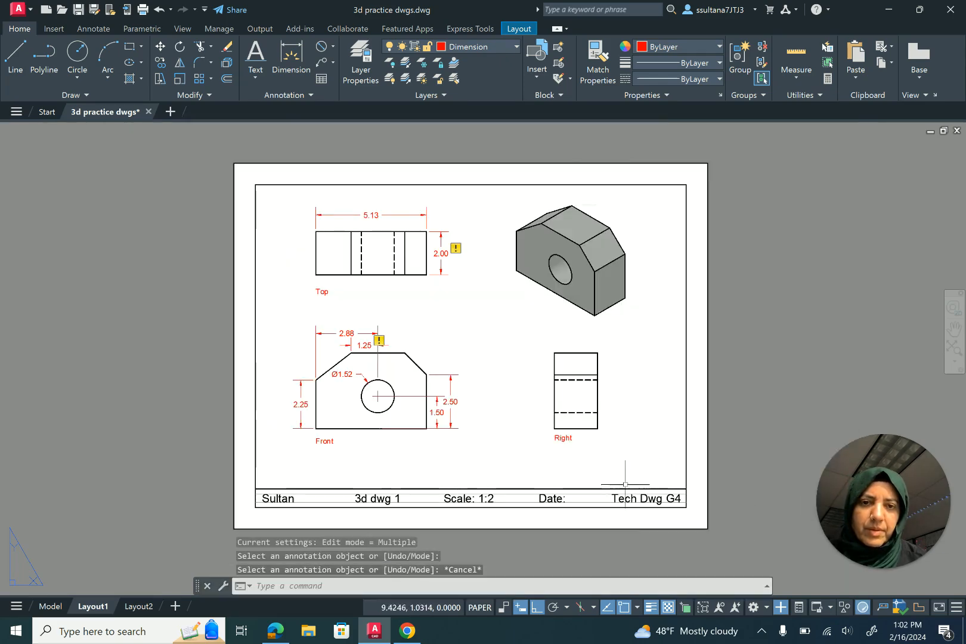
Export the current layout as the PDF file "3d practice dwgs.pdf" in the G4 Tech Dwg folder
scroll(597, 477, down, 1)
scroll(570, 473, up, 1)
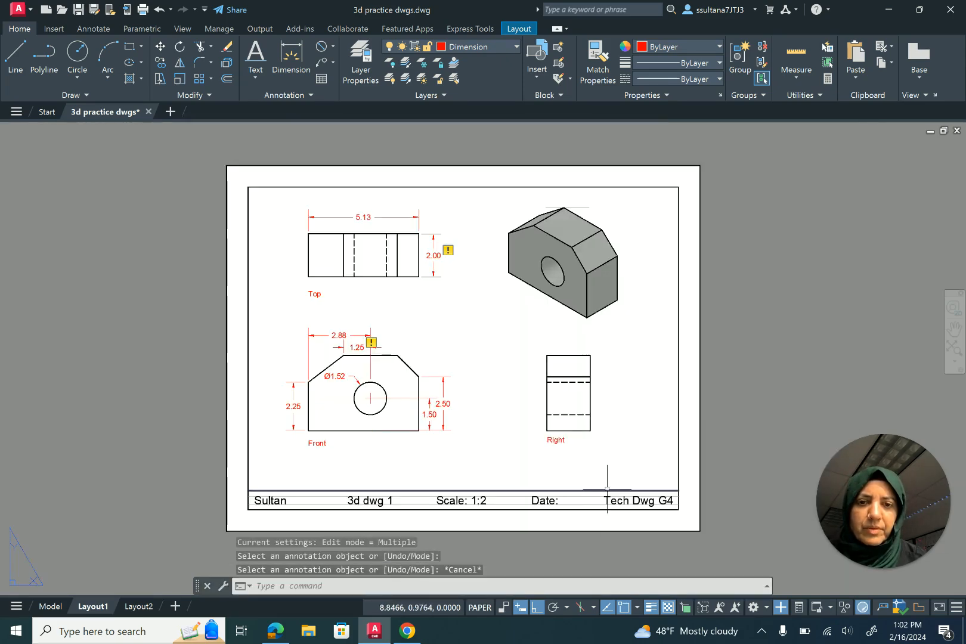
click(29, 12)
click(47, 209)
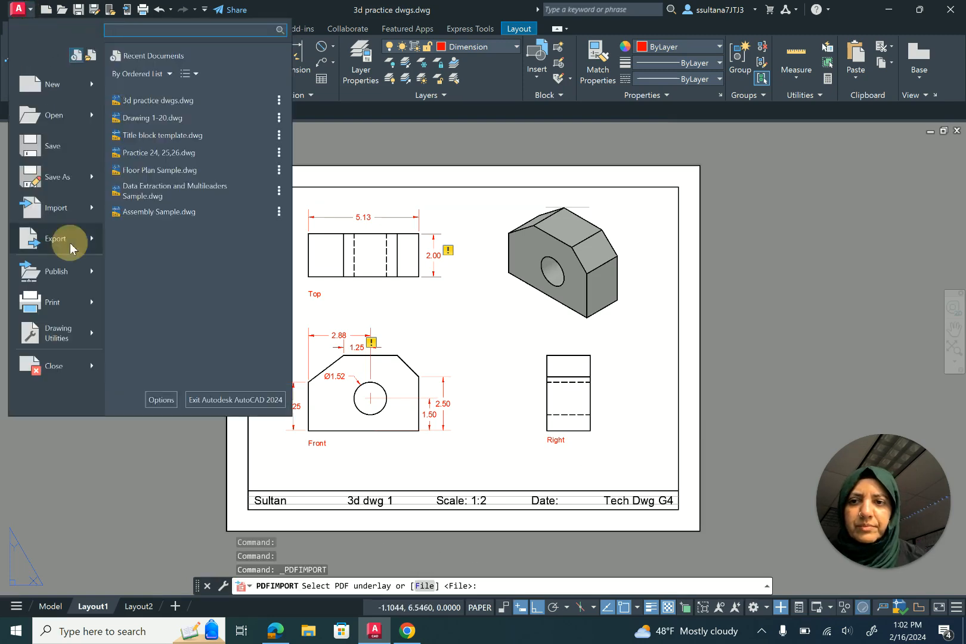
mouse_move(64, 239)
click(137, 232)
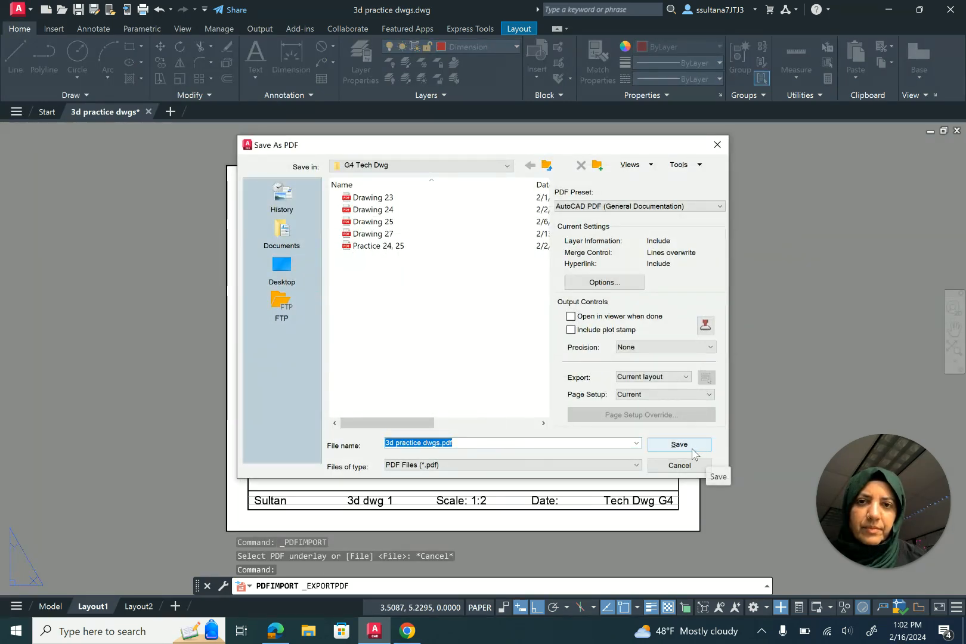
click(693, 450)
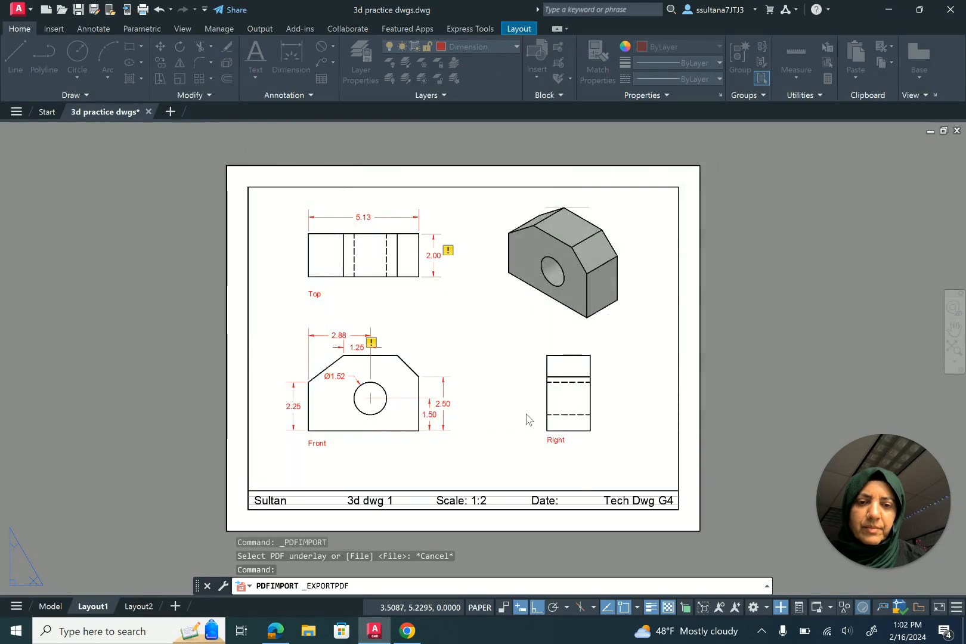